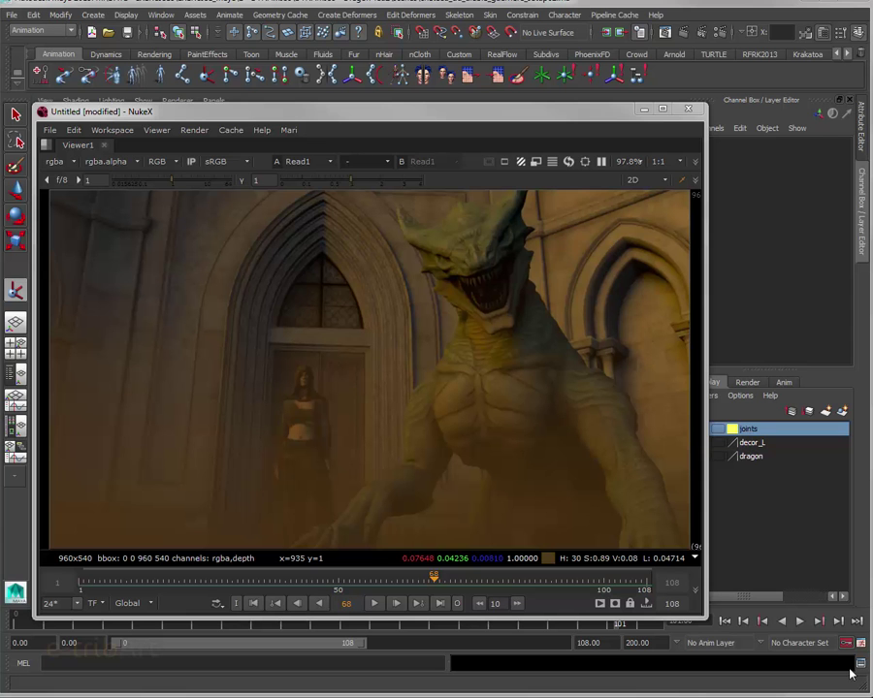
Step: Play back the rendered 108-frame dragon and hooded woman sequence in NukeX's Viewer1
left_click(371, 603)
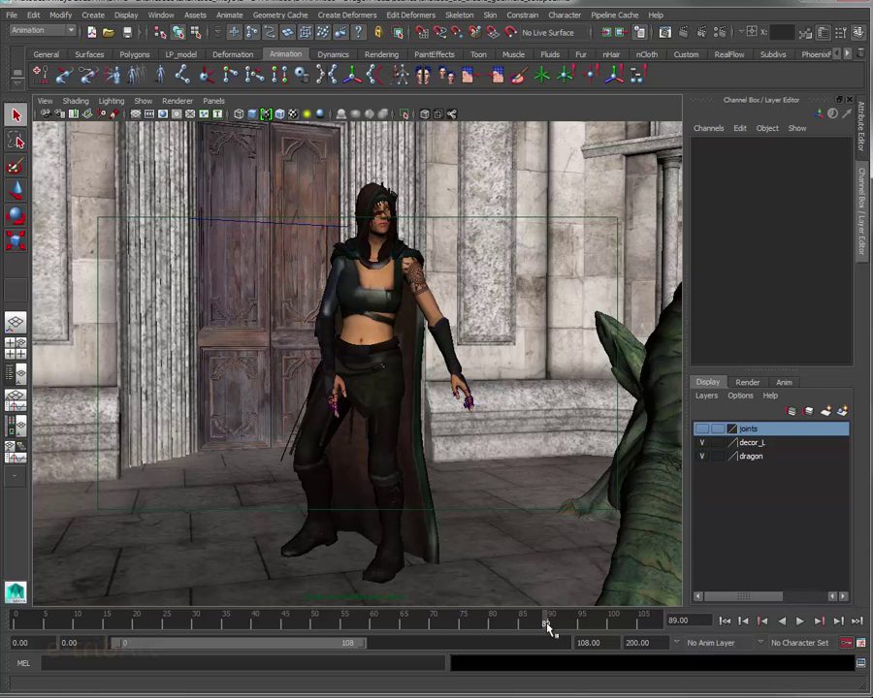
Step: Scrub the time slider back to the crouch and forward through the heroine's animation
mouse_move(548, 629)
left_mouse_down()
mouse_move(135, 615)
mouse_move(434, 629)
left_mouse_up()
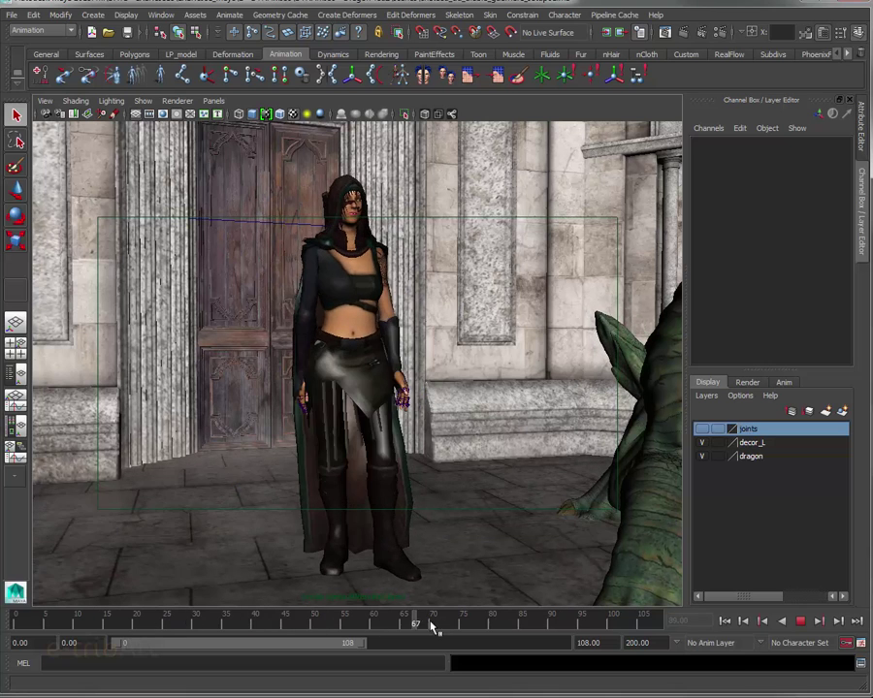
mouse_move(495, 630)
left_mouse_down()
mouse_move(519, 624)
mouse_move(390, 629)
mouse_move(218, 615)
mouse_move(352, 617)
mouse_move(205, 609)
left_mouse_up()
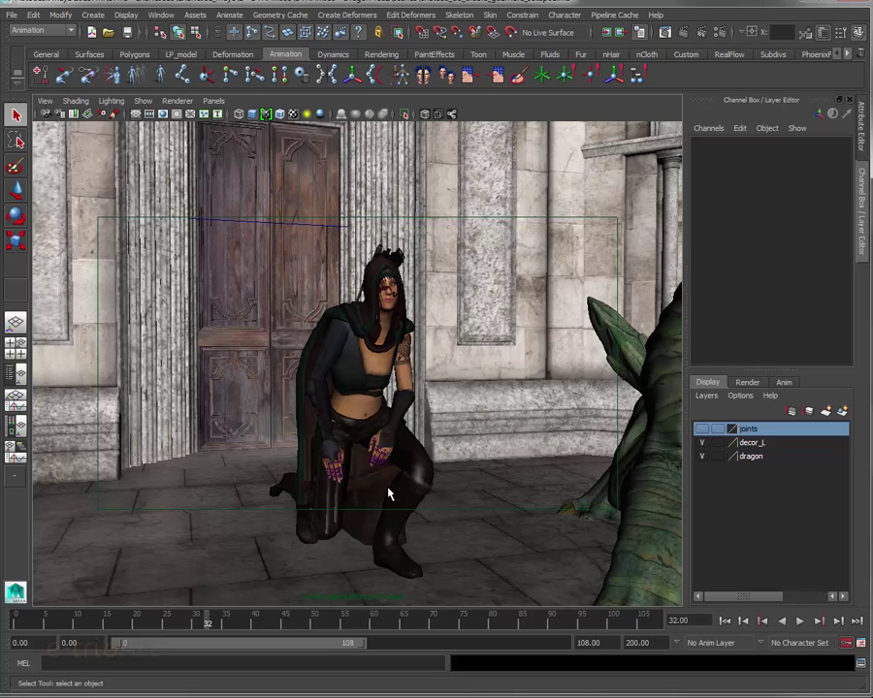
mouse_move(349, 623)
left_mouse_down()
mouse_move(532, 625)
mouse_move(500, 625)
mouse_move(618, 613)
left_mouse_up()
Step: Orbit around the heroine to the dragon, then hide the dragon display layer
mouse_move(462, 404)
left_mouse_down("alt")
mouse_move(511, 398)
mouse_move(515, 365)
mouse_move(514, 383)
left_mouse_up("alt")
mouse_move(514, 383)
middle_mouse_down("alt")
mouse_move(524, 393)
mouse_move(516, 387)
middle_mouse_up("alt")
left_click_drag(515, 388, 514, 339, "alt")
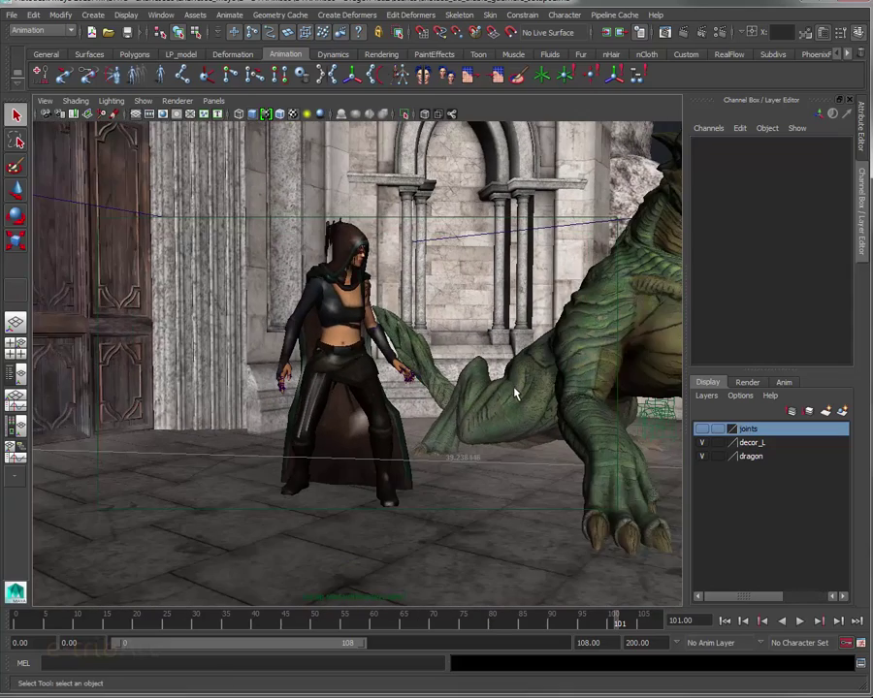
left_click(702, 455)
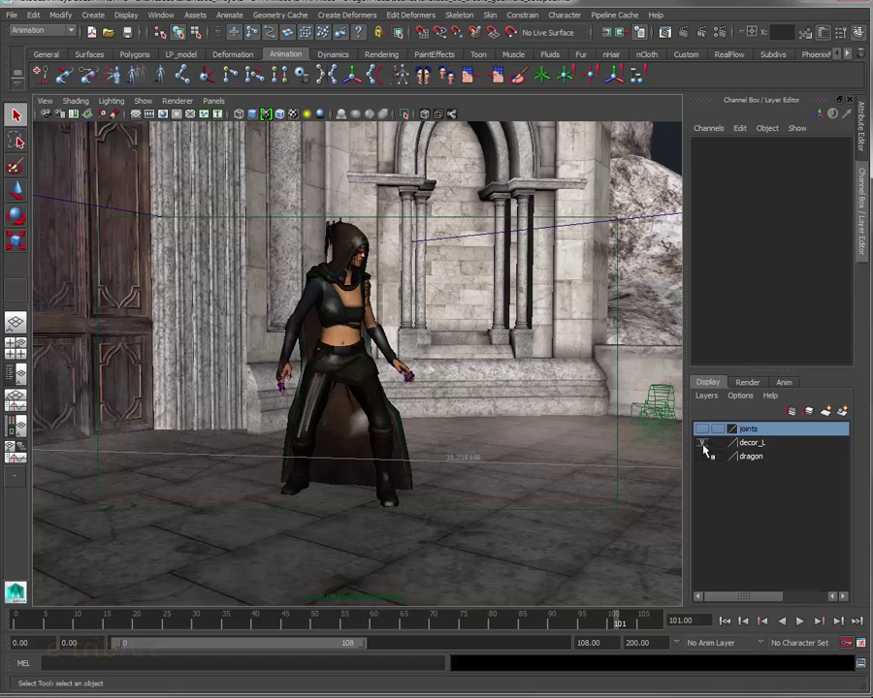
Step: Hide the decor_L layer and zoom in on the heroine standing alone at frame 101
left_click(701, 442)
left_click_drag(540, 462, 407, 462, "alt")
scroll(407, 462, "up", 3)
scroll(498, 470, "up", 2)
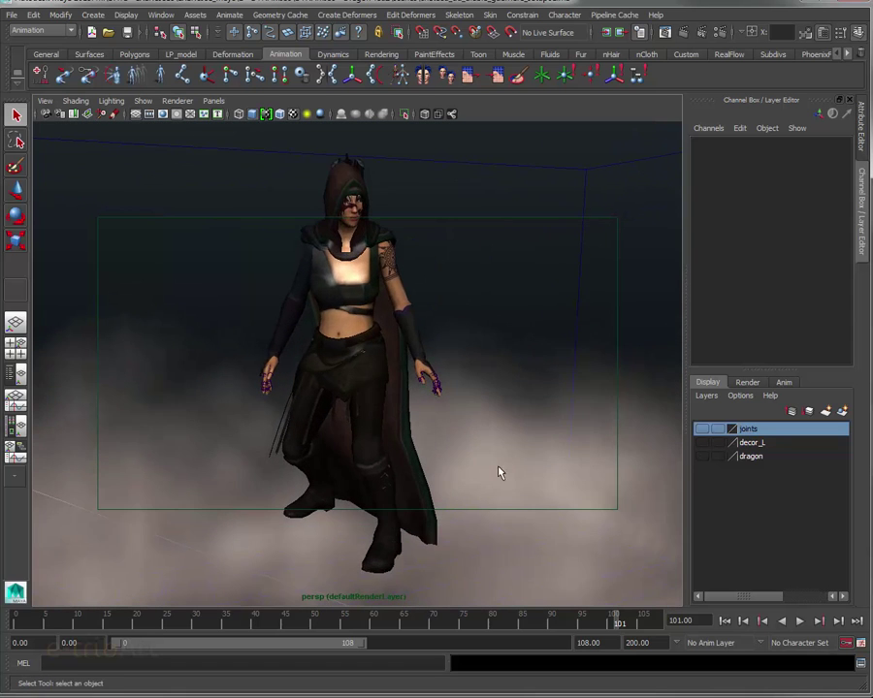
scroll(454, 492, "up", 2)
mouse_move(454, 493)
left_mouse_down("alt")
mouse_move(454, 452)
mouse_move(448, 466)
mouse_move(464, 436)
mouse_move(460, 448)
left_mouse_up("alt")
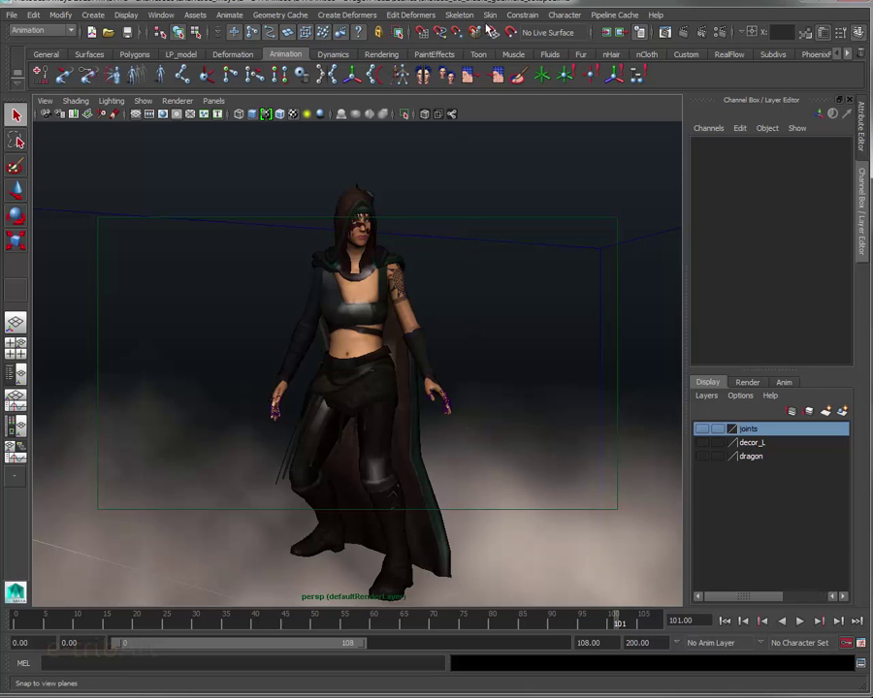
left_click(492, 16)
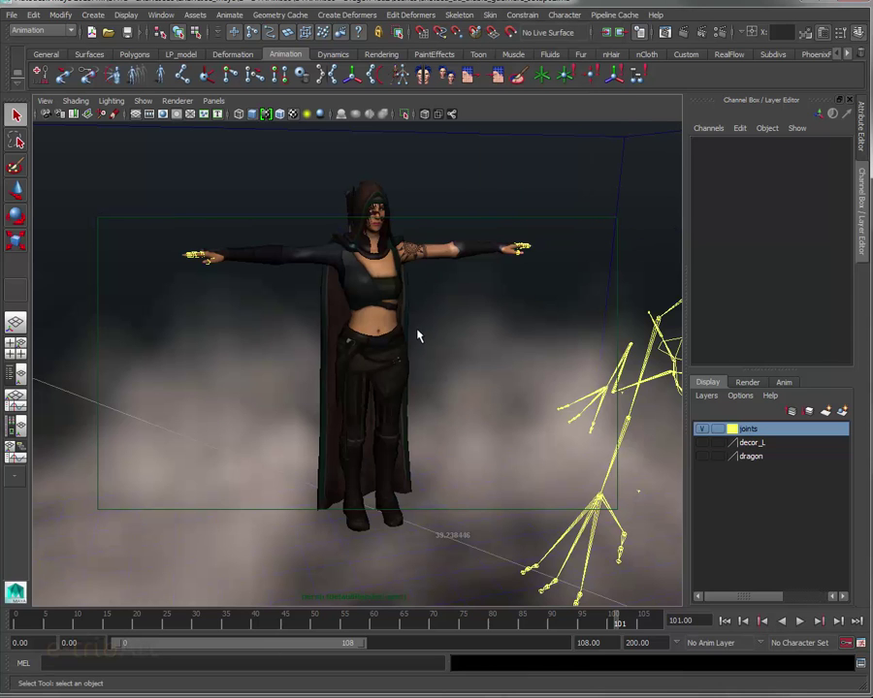
Step: Apply Skin > Go to Bind Pose to put the heroine back in her T-pose
left_click_drag(418, 336, 423, 338, "alt")
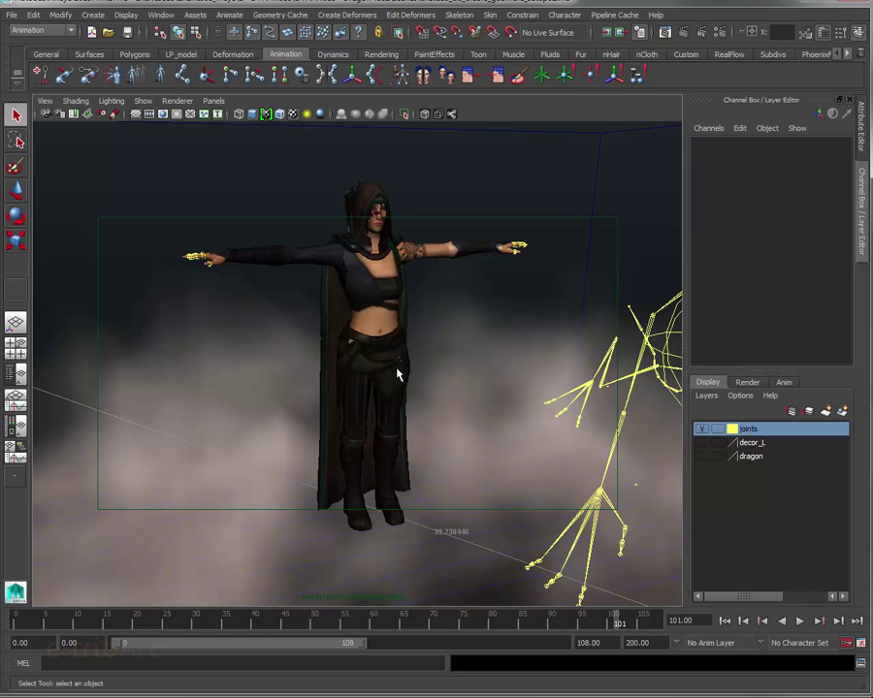
mouse_move(392, 370)
left_mouse_down("alt")
mouse_move(354, 367)
mouse_move(410, 364)
mouse_move(361, 369)
left_mouse_up("alt")
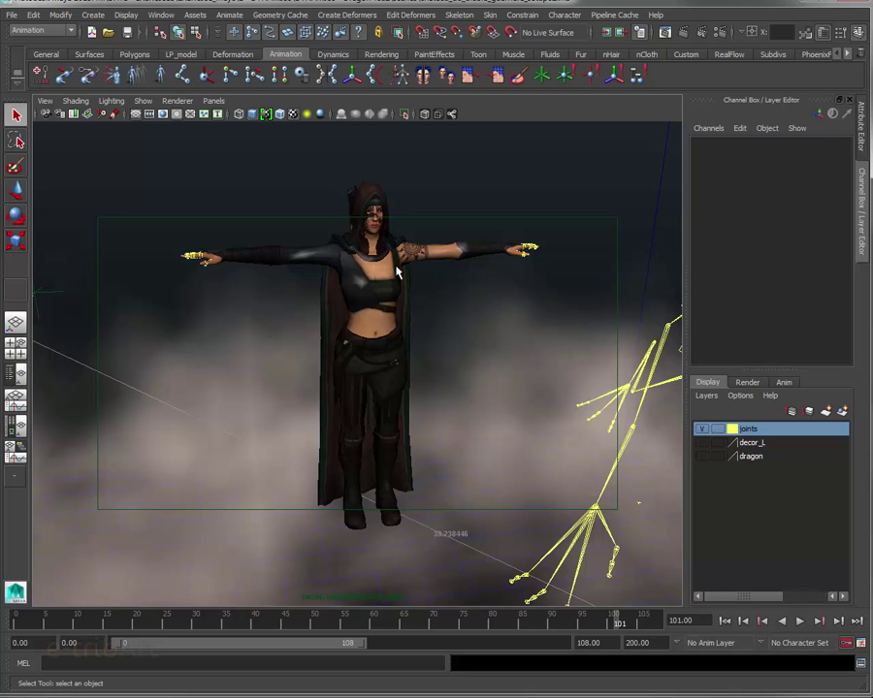
left_click(487, 16)
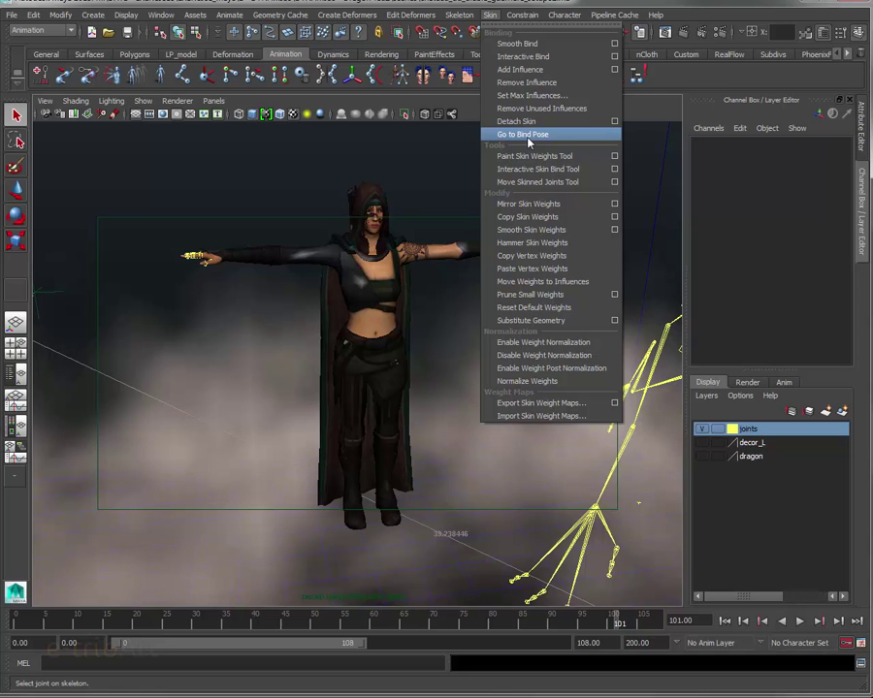
left_click(638, 121)
Step: Orbit around the T-posed heroine and the dragon skeleton beside her to check the pose
mouse_move(459, 297)
left_mouse_down("alt")
mouse_move(436, 293)
mouse_move(433, 279)
mouse_move(434, 291)
left_mouse_up("alt")
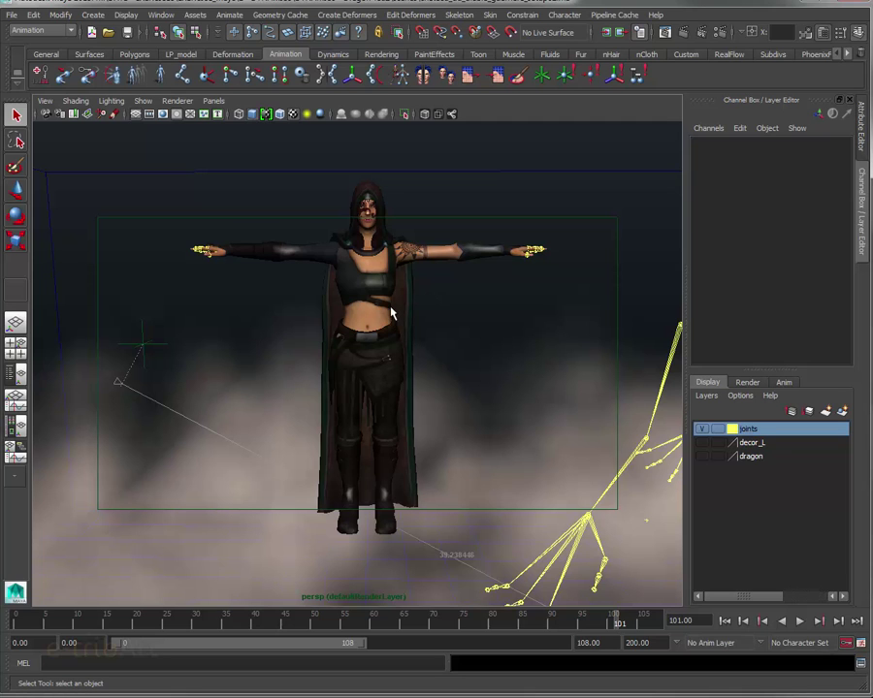
mouse_move(392, 312)
left_mouse_down("alt")
mouse_move(304, 310)
mouse_move(433, 314)
mouse_move(262, 321)
left_mouse_up("alt")
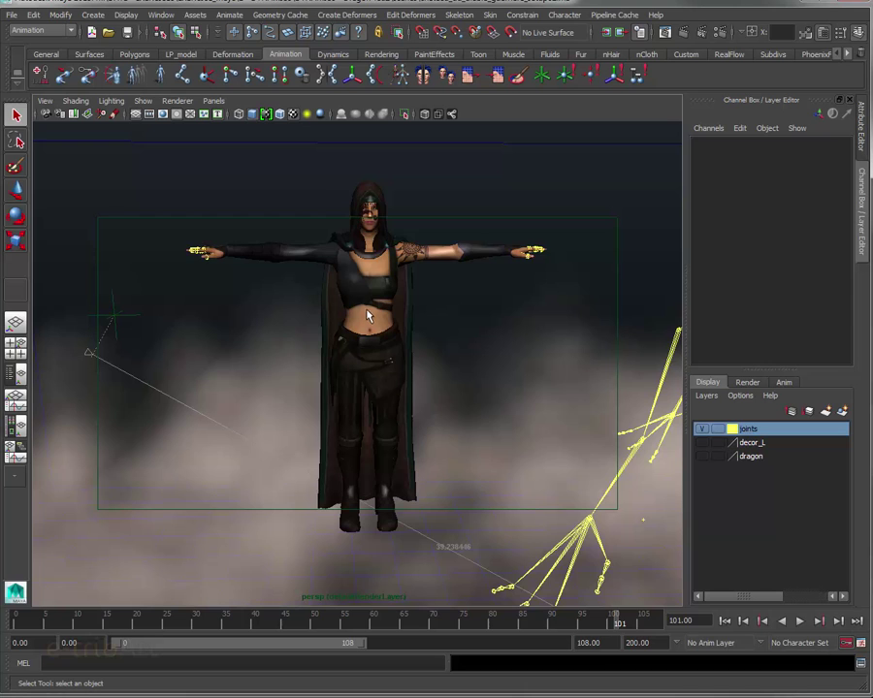
mouse_move(352, 303)
left_mouse_down("alt")
mouse_move(458, 308)
mouse_move(387, 313)
mouse_move(397, 317)
left_mouse_up("alt")
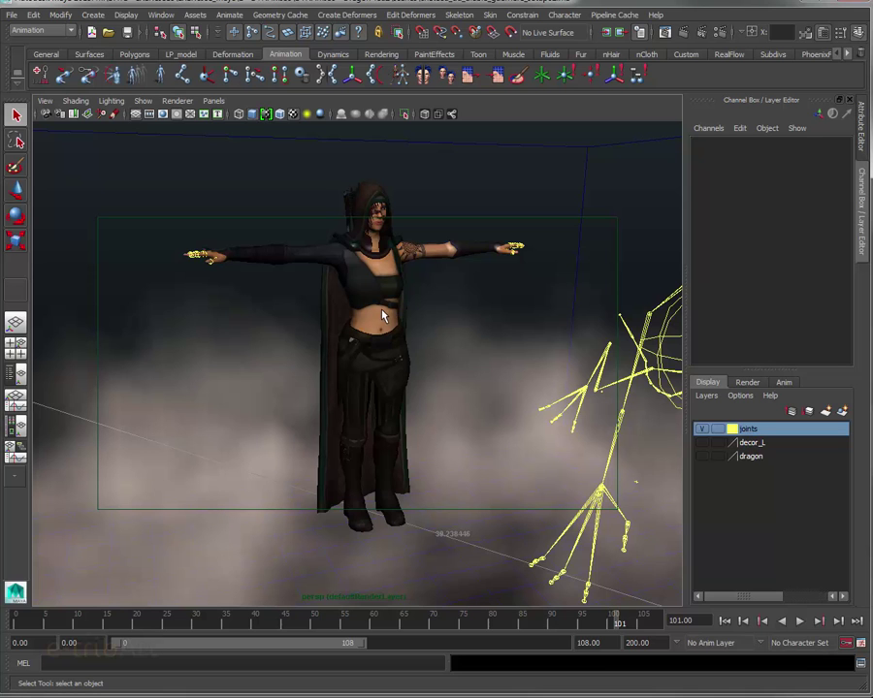
left_click_drag(277, 218, 283, 218, "alt")
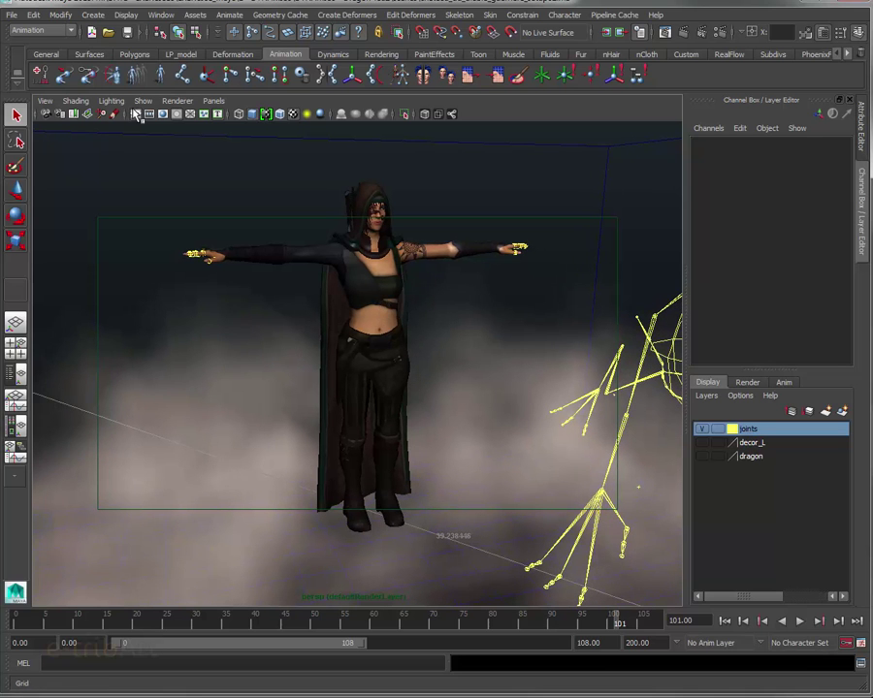
Step: Turn on X-Ray Joints in the viewport Shading menu so her skeleton shows through the body
left_click(142, 101)
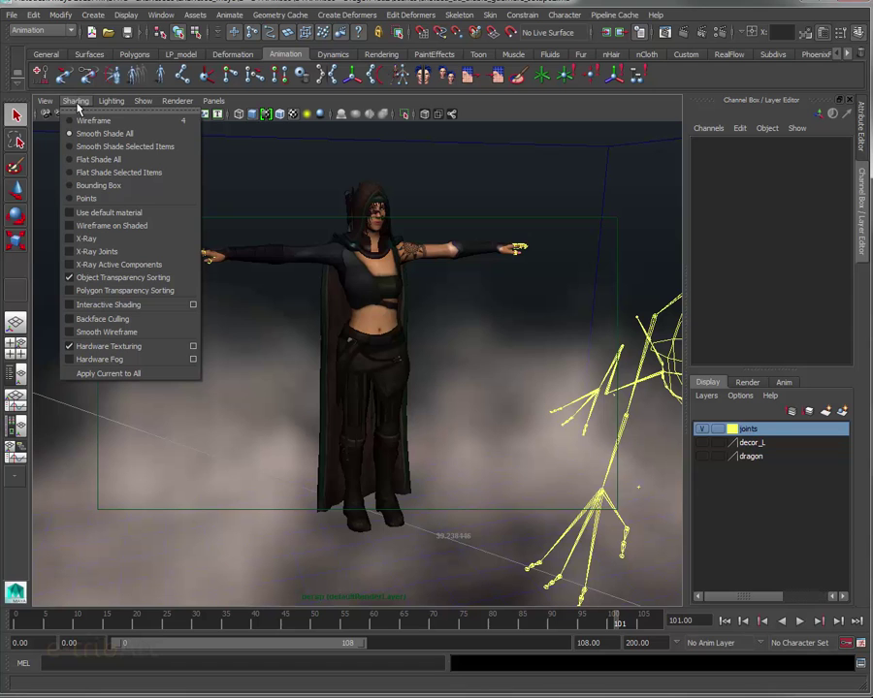
left_click(100, 255)
mouse_move(248, 218)
left_mouse_down("alt")
mouse_move(346, 320)
mouse_move(351, 306)
mouse_move(400, 321)
mouse_move(401, 311)
mouse_move(407, 364)
mouse_move(335, 360)
mouse_move(394, 357)
mouse_move(399, 347)
mouse_move(341, 343)
mouse_move(358, 345)
left_mouse_up("alt")
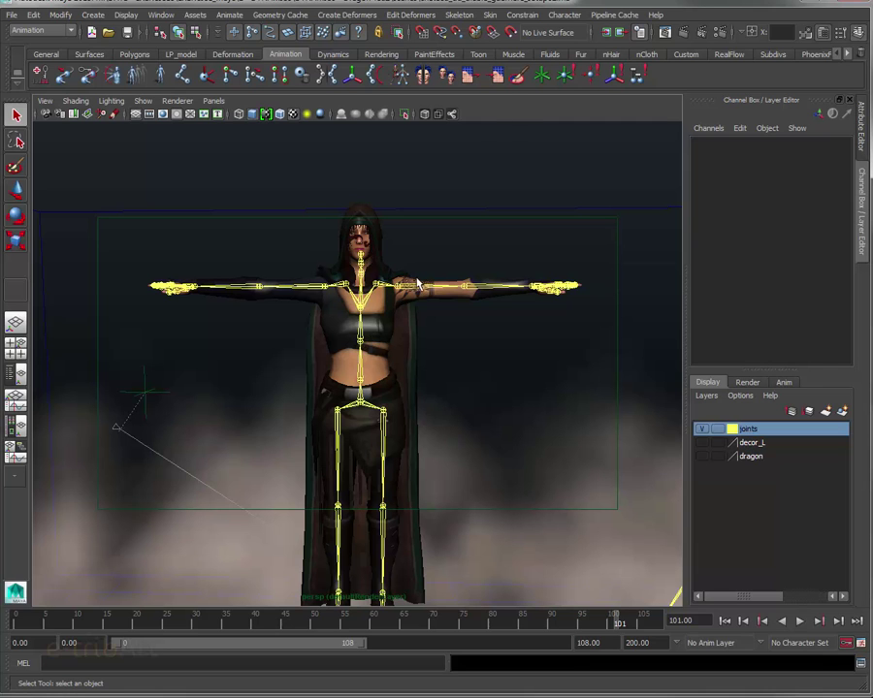
left_click(489, 14)
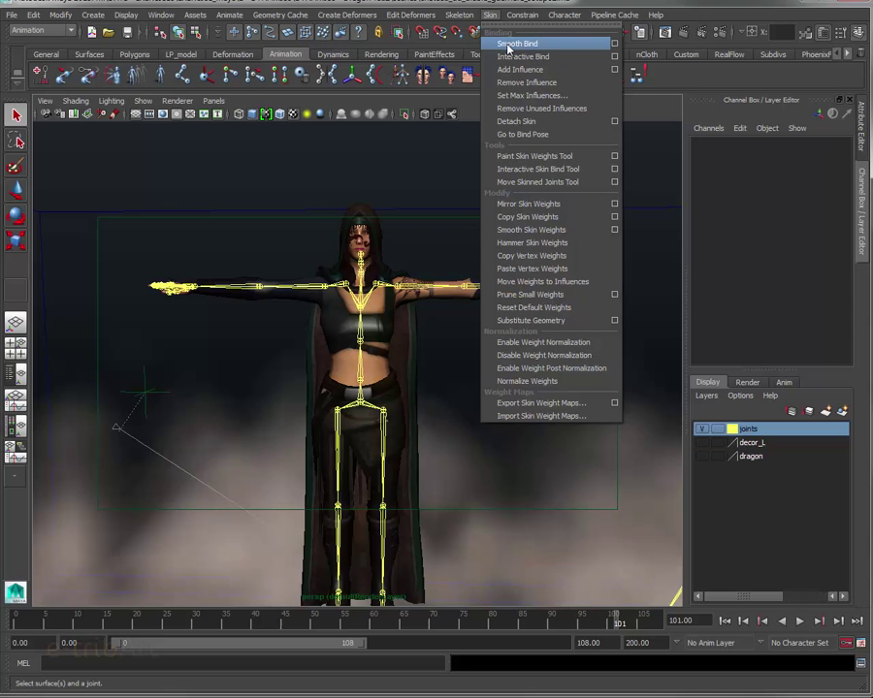
Step: Set Smooth Bind options to Max influences 3 and Dropoff rate 8, then close the dialog
left_click(613, 44)
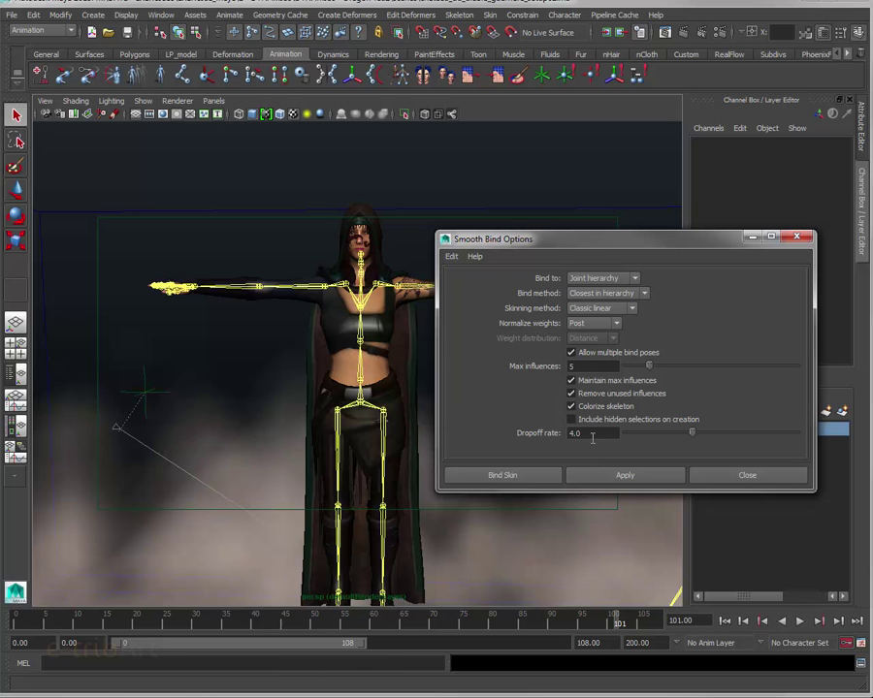
double_click(587, 366)
type("3")
double_click(584, 432)
type("8")
left_click(757, 475)
mouse_move(427, 404)
left_mouse_down("alt")
mouse_move(351, 365)
mouse_move(411, 407)
mouse_move(331, 385)
left_mouse_up("alt")
left_click(281, 359)
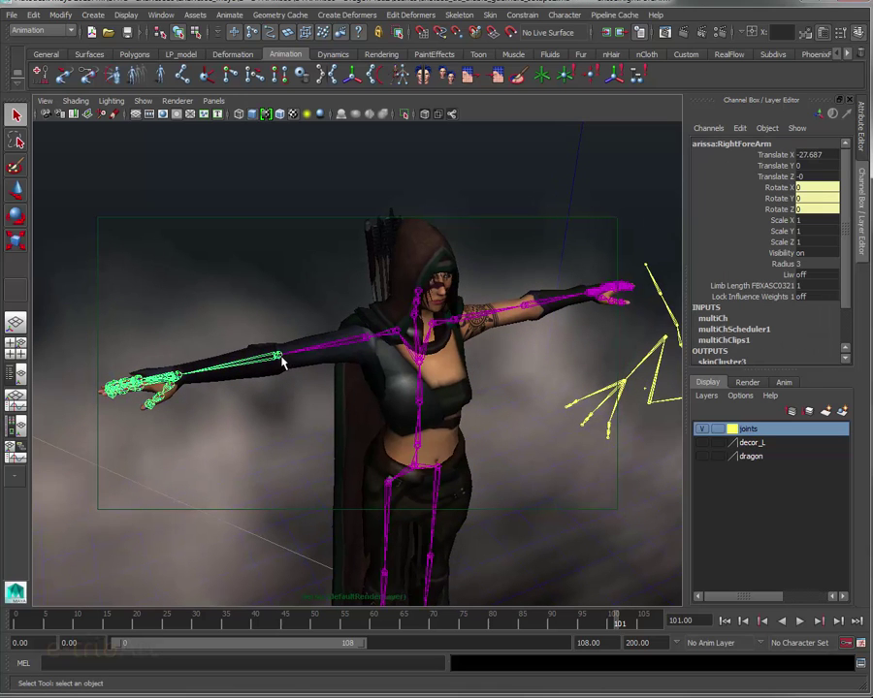
key("e")
mouse_move(263, 421)
left_mouse_down()
mouse_move(297, 426)
mouse_move(275, 356)
mouse_move(310, 460)
left_mouse_up()
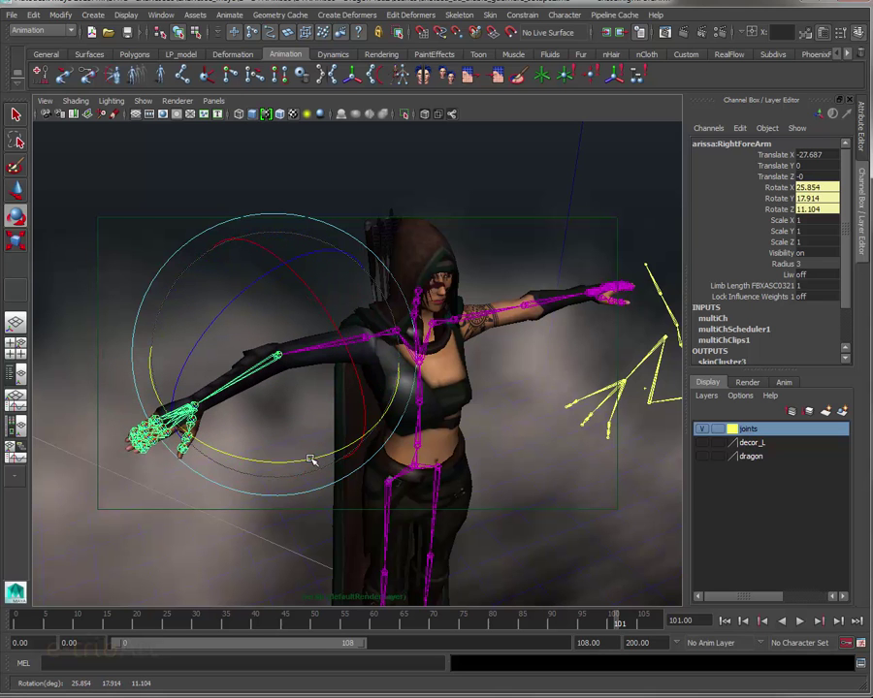
key("ctrl+z")
key("ctrl+z")
key("ctrl+z")
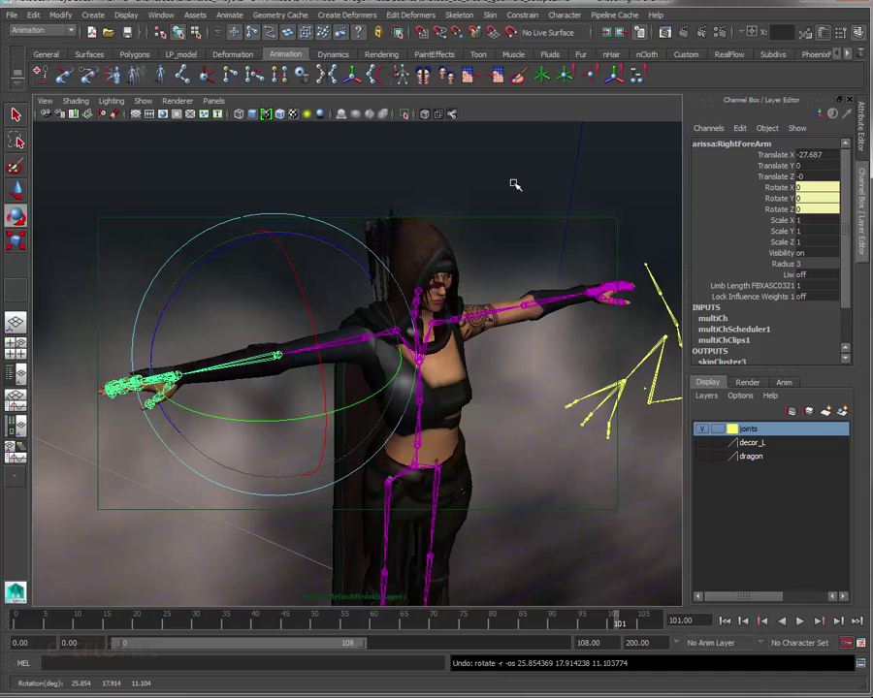
left_click(495, 198)
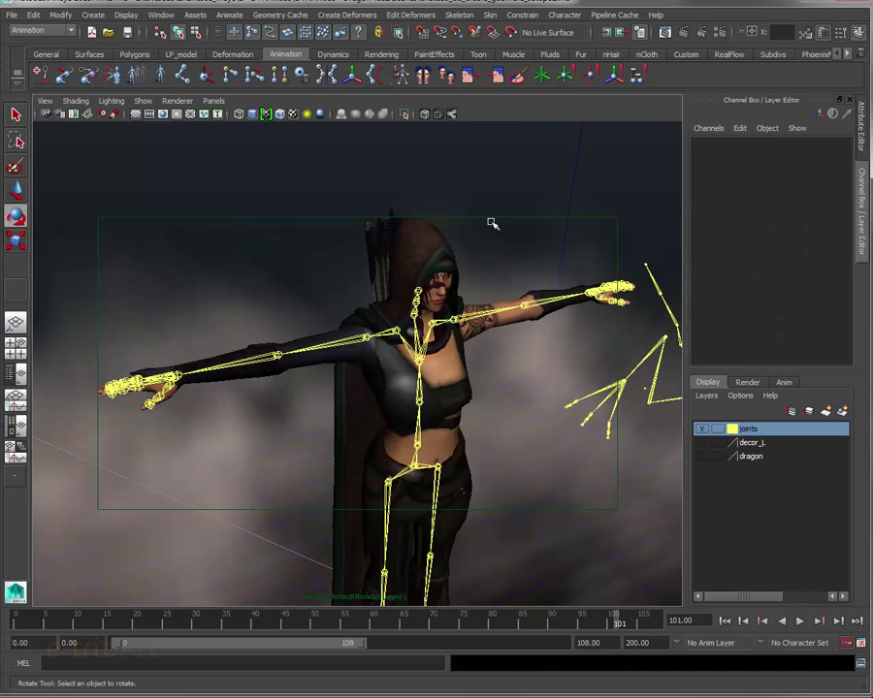
mouse_move(462, 361)
left_mouse_down("alt")
mouse_move(386, 333)
mouse_move(435, 337)
mouse_move(426, 341)
left_mouse_up("alt")
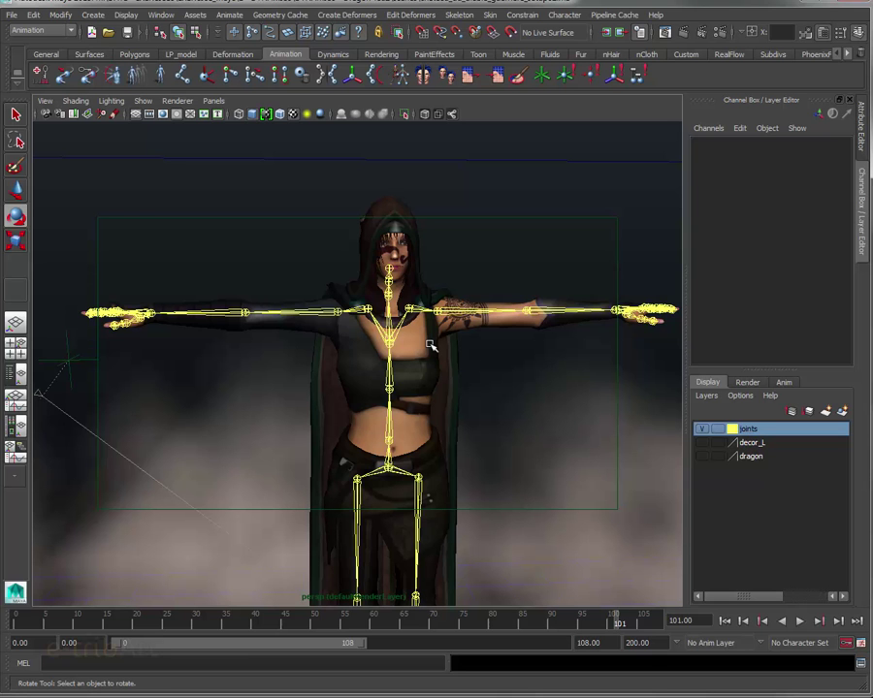
mouse_move(431, 346)
left_mouse_down("alt")
mouse_move(504, 351)
mouse_move(456, 360)
left_mouse_up("alt")
mouse_move(454, 360)
middle_mouse_down("alt")
mouse_move(446, 316)
mouse_move(435, 372)
middle_mouse_up("alt")
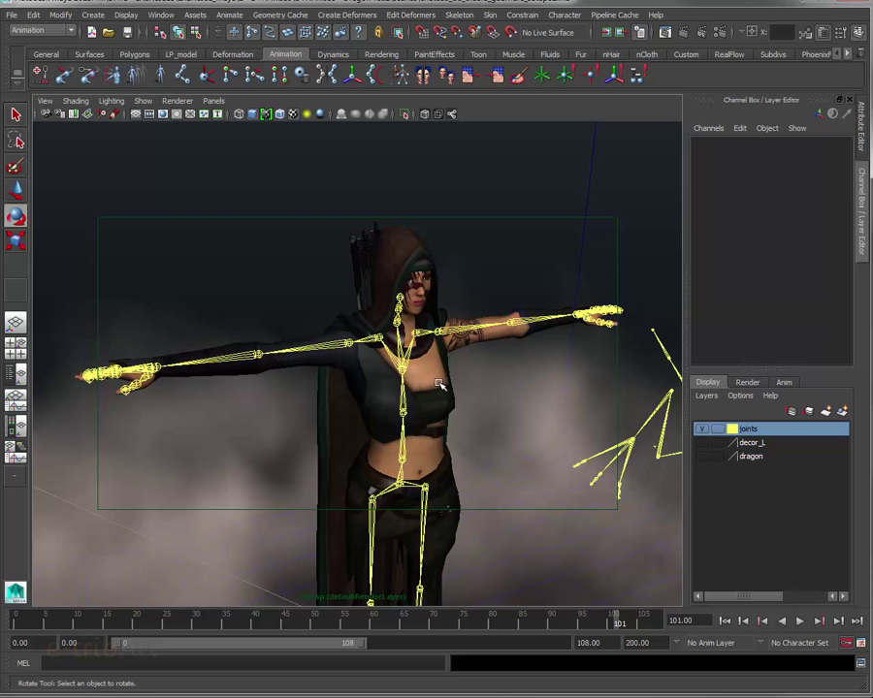
mouse_move(382, 384)
left_mouse_down("alt")
mouse_move(402, 398)
mouse_move(383, 400)
left_mouse_up("alt")
middle_click_drag(383, 401, 431, 362, "alt")
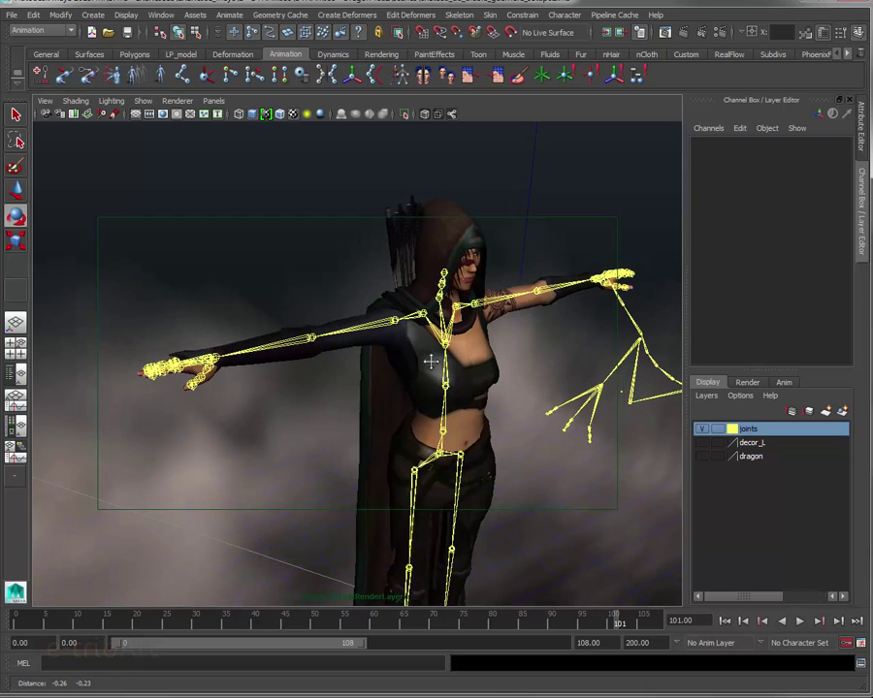
left_click_drag(431, 362, 423, 348, "alt")
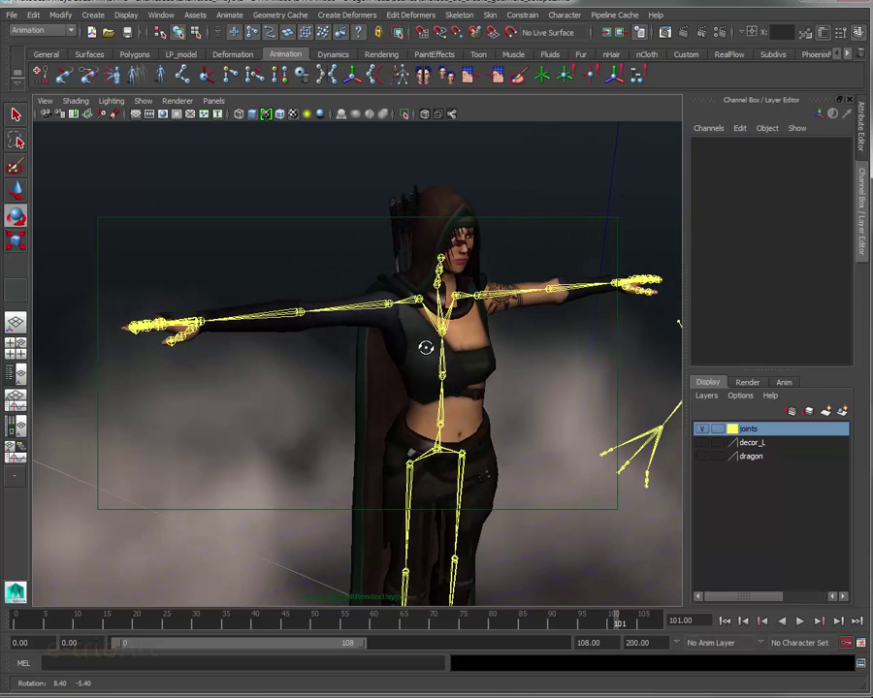
left_click_drag(303, 346, 308, 366, "alt")
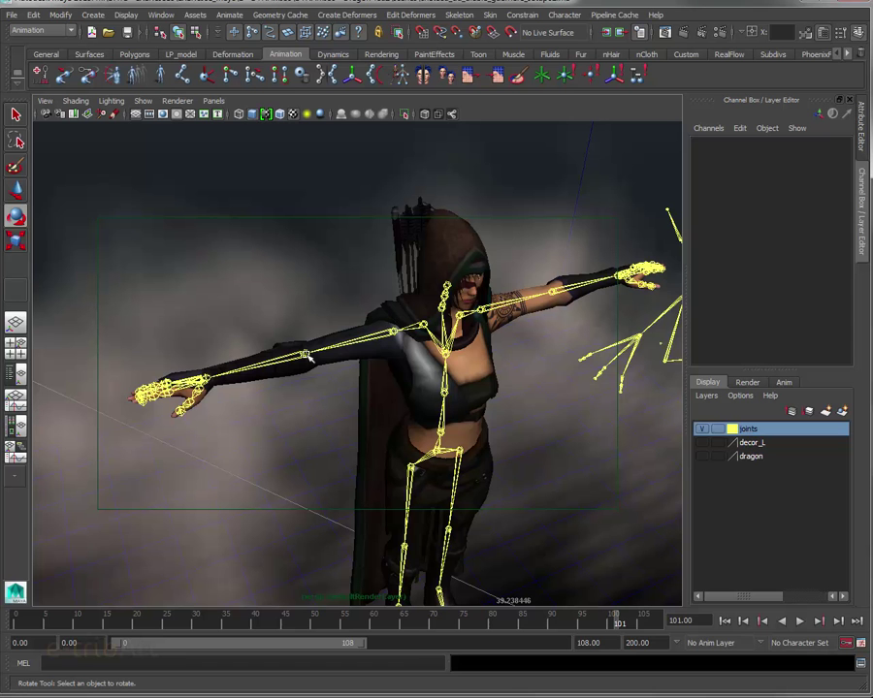
left_click_drag(309, 358, 271, 390, "alt")
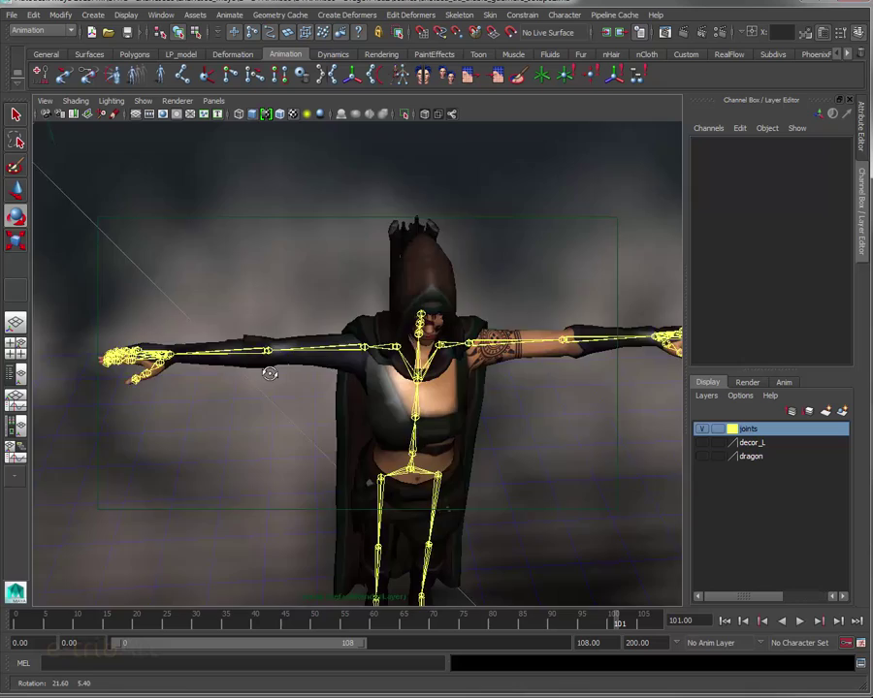
mouse_move(269, 374)
left_mouse_down("alt")
mouse_move(304, 330)
mouse_move(382, 342)
mouse_move(304, 352)
mouse_move(268, 339)
mouse_move(276, 456)
left_mouse_up("alt")
mouse_move(498, 409)
left_mouse_down("alt")
mouse_move(523, 415)
mouse_move(502, 417)
mouse_move(501, 435)
mouse_move(443, 315)
mouse_move(407, 349)
mouse_move(351, 378)
left_mouse_up("alt")
Step: Select RightForeArm and rotate it about 7 degrees around Y with the Rotate tool
left_click(236, 363)
left_click_drag(236, 363, 256, 450, "alt")
left_click_drag(308, 522, 326, 517)
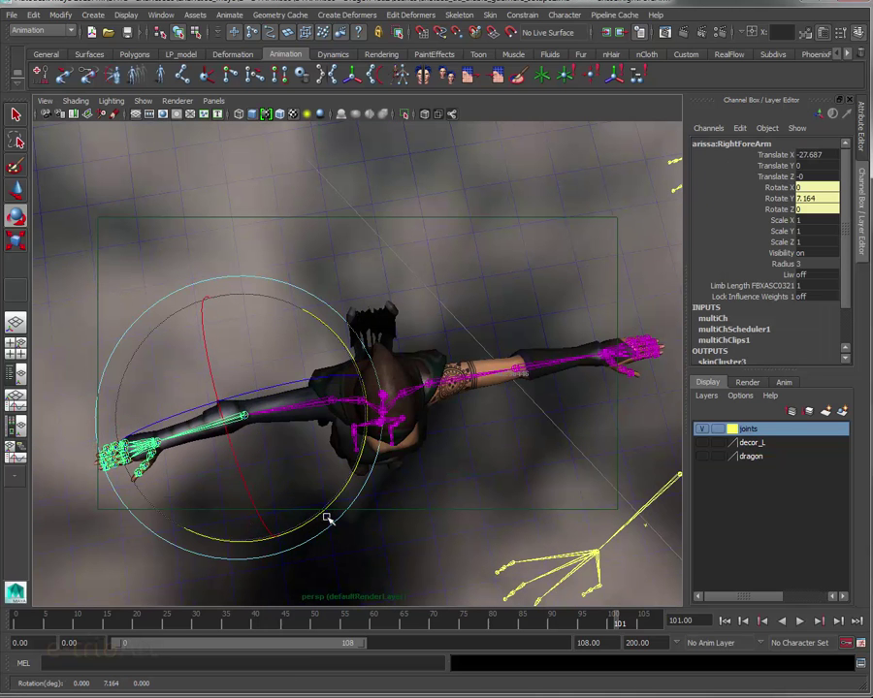
left_click(810, 198)
left_click(779, 188)
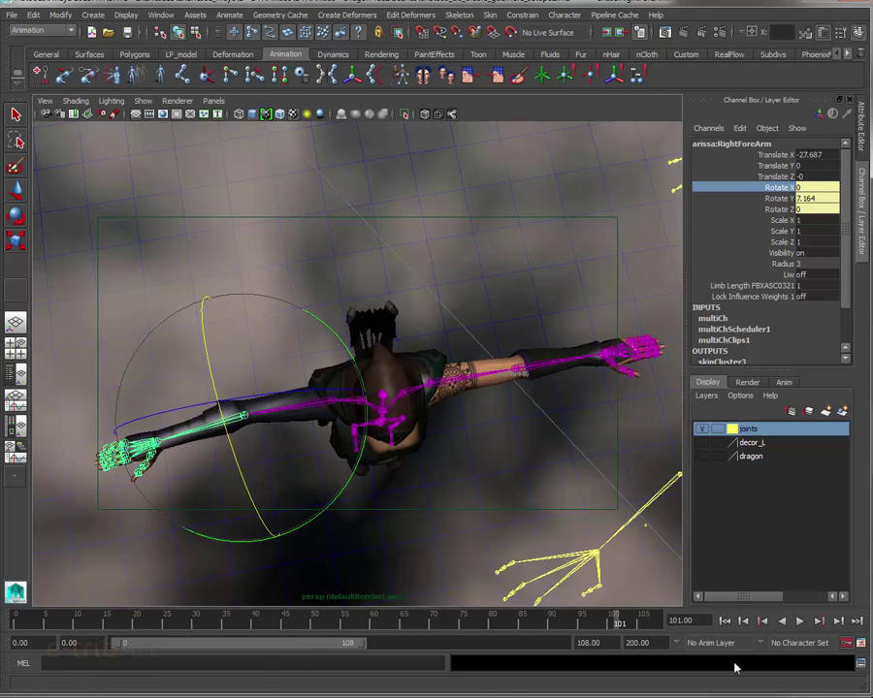
Step: Test Go to Start, then undo and redo to restore the forearm's Y rotation of 7.01
left_click(724, 620)
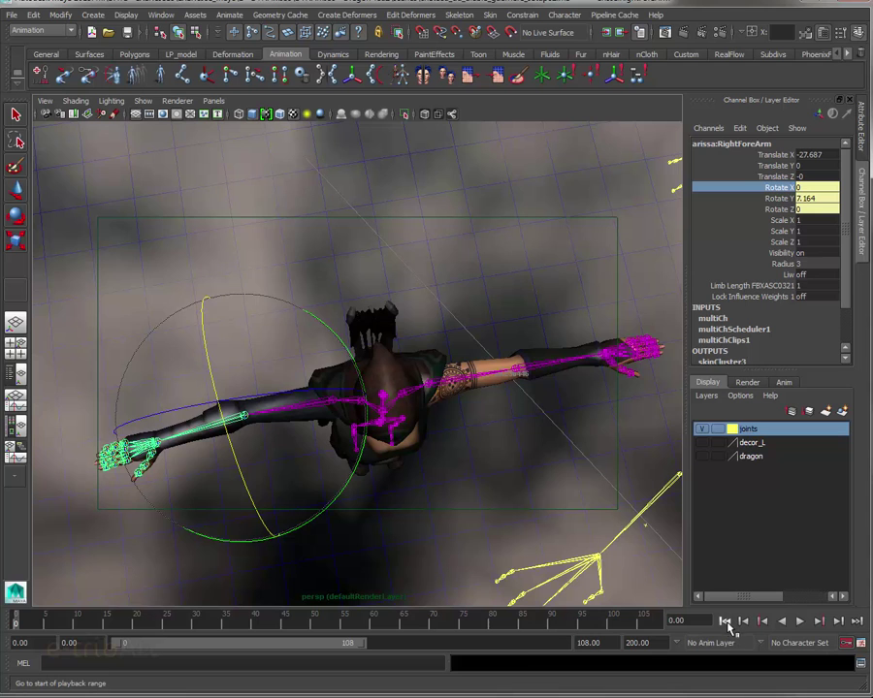
key("ctrl+z")
key("ctrl+z")
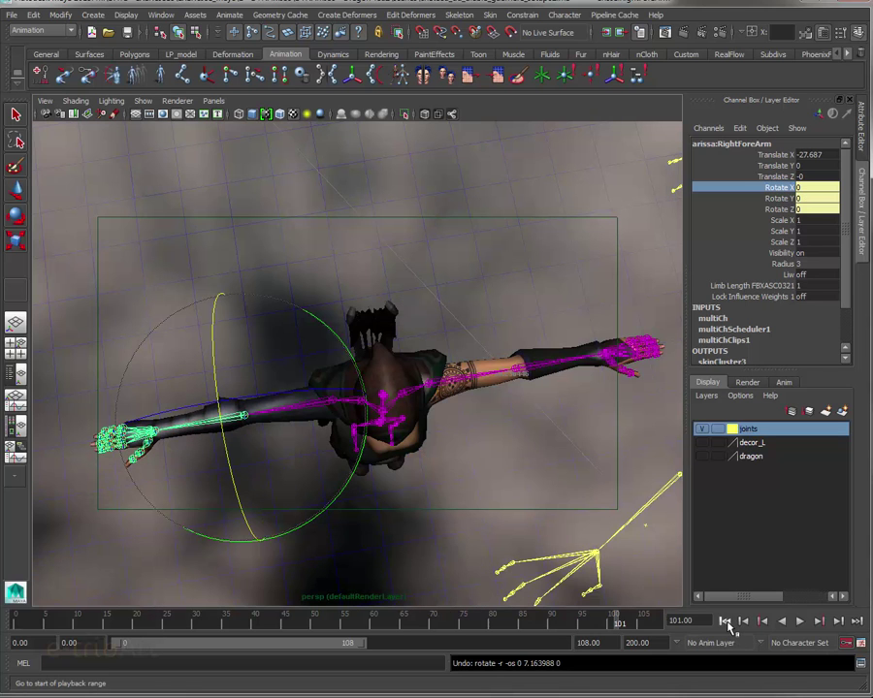
key("shift+z")
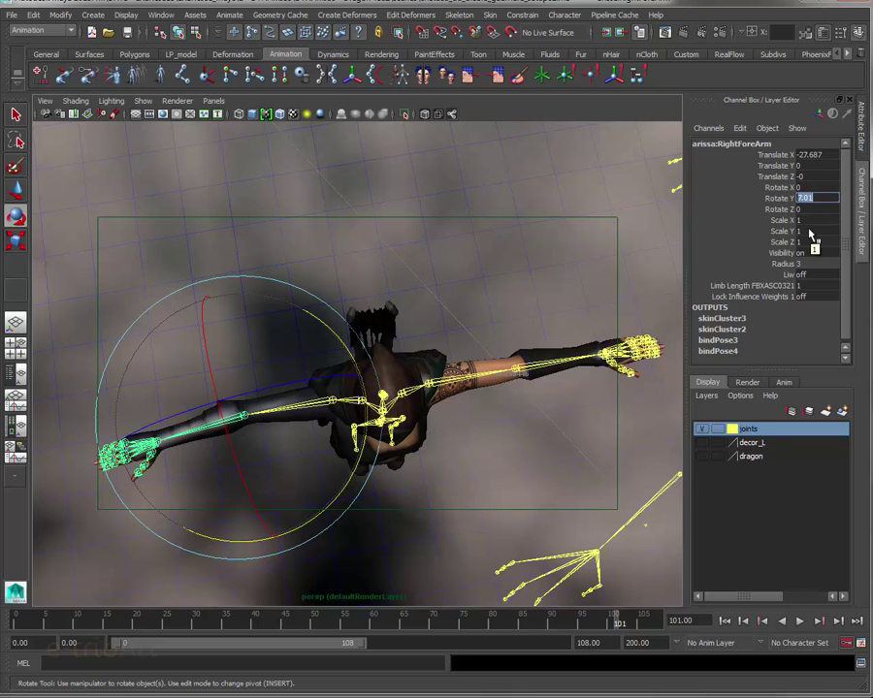
Step: Enter Rotate Y 10 on RightForeArm and -10 on LeftForeArm in the Channel Box
type("10")
key("Return")
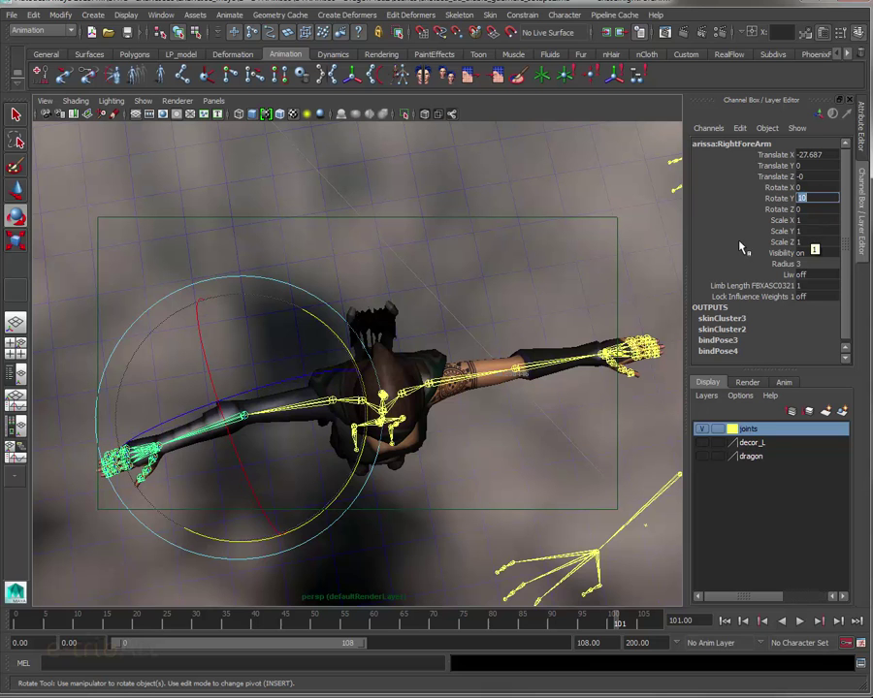
left_click(516, 371)
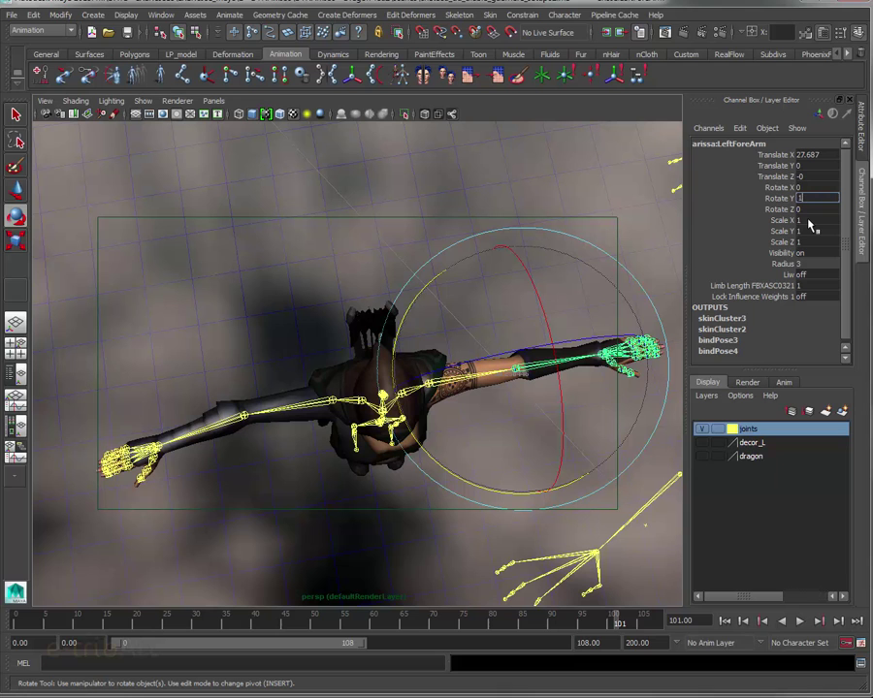
type("-10")
key("Return")
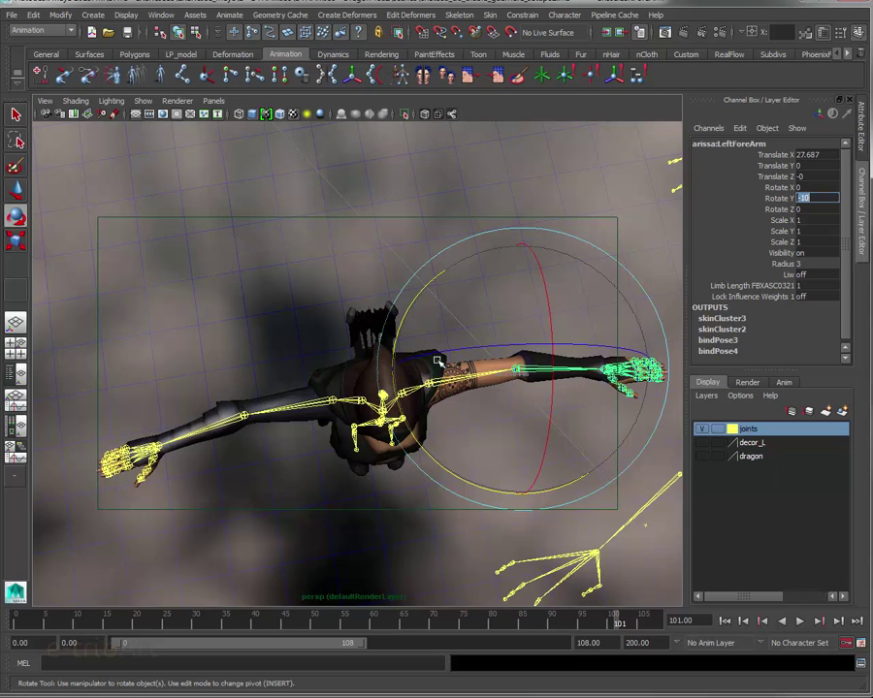
left_click_drag(436, 371, 462, 298, "alt")
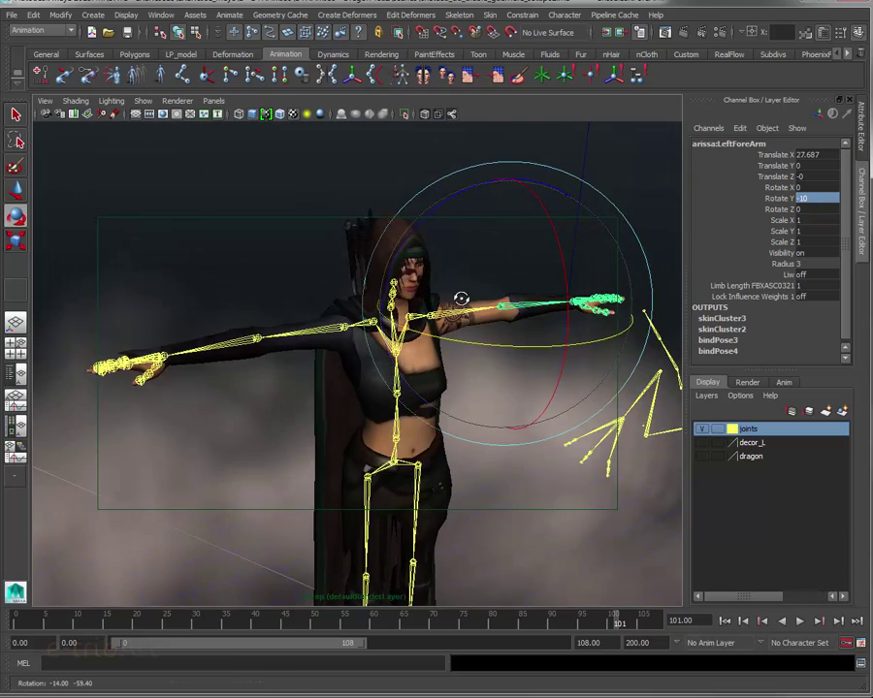
right_click_drag(462, 298, 521, 315, "alt")
left_click_drag(521, 315, 536, 360, "alt")
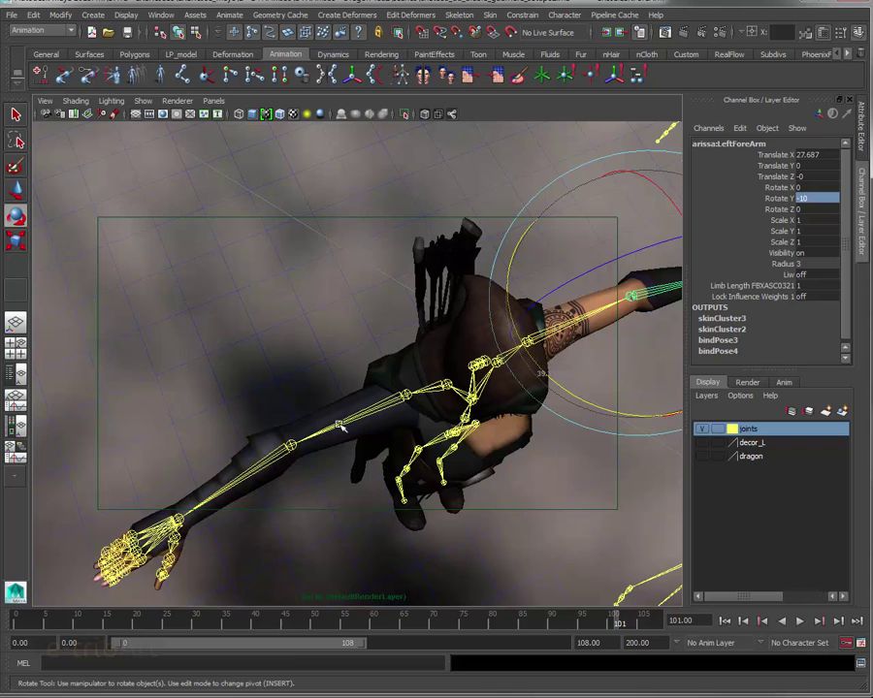
Step: Apply Set Preferred Angle to the bent elbow joint from its right-click marking menu
left_click_drag(388, 420, 325, 426, "alt")
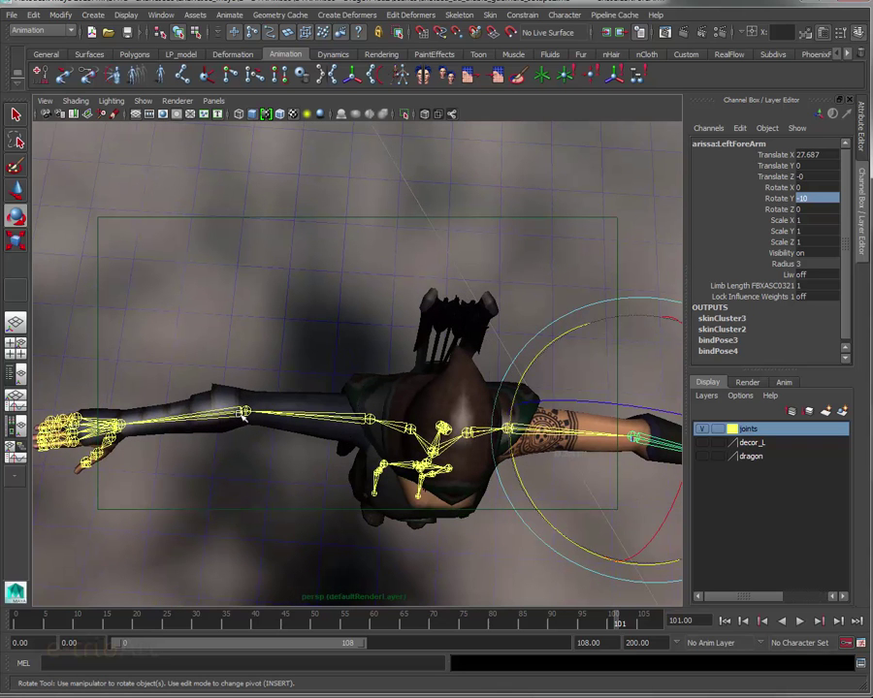
mouse_move(248, 424)
left_mouse_down("alt")
mouse_move(254, 419)
mouse_move(267, 437)
mouse_move(292, 358)
mouse_move(296, 384)
mouse_move(204, 401)
left_mouse_up("alt")
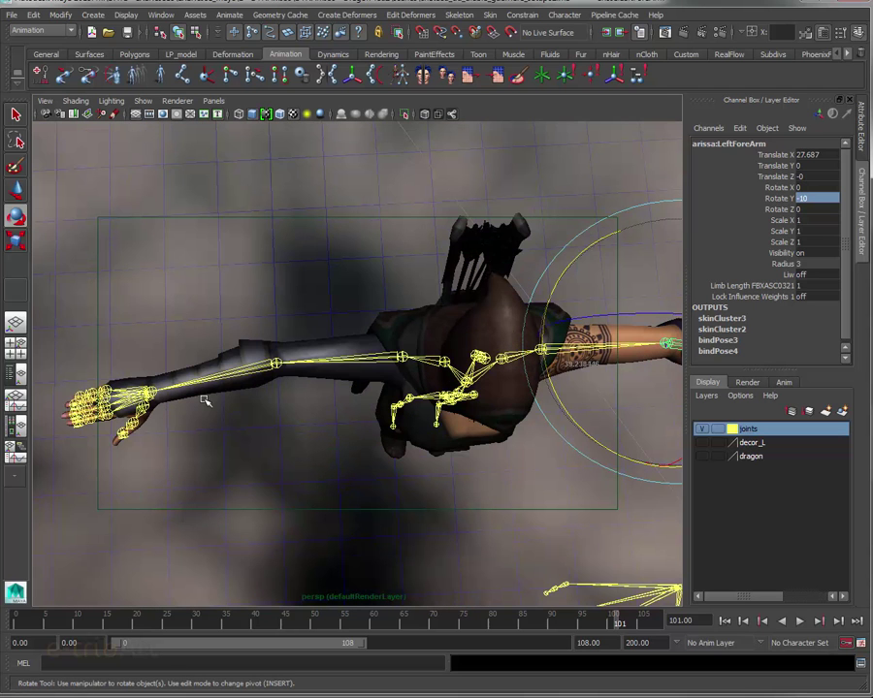
right_click(279, 366)
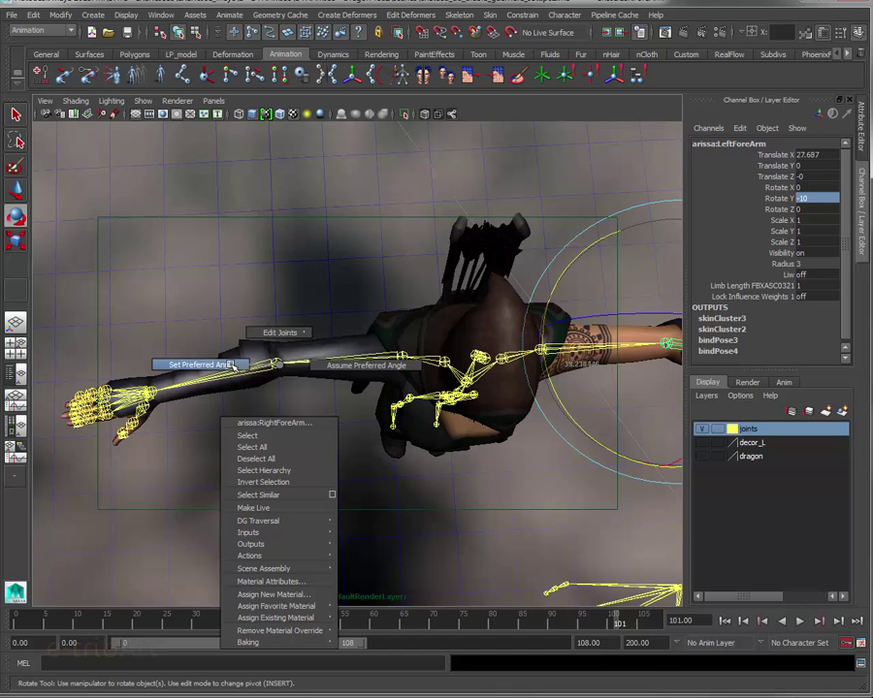
left_click(231, 365)
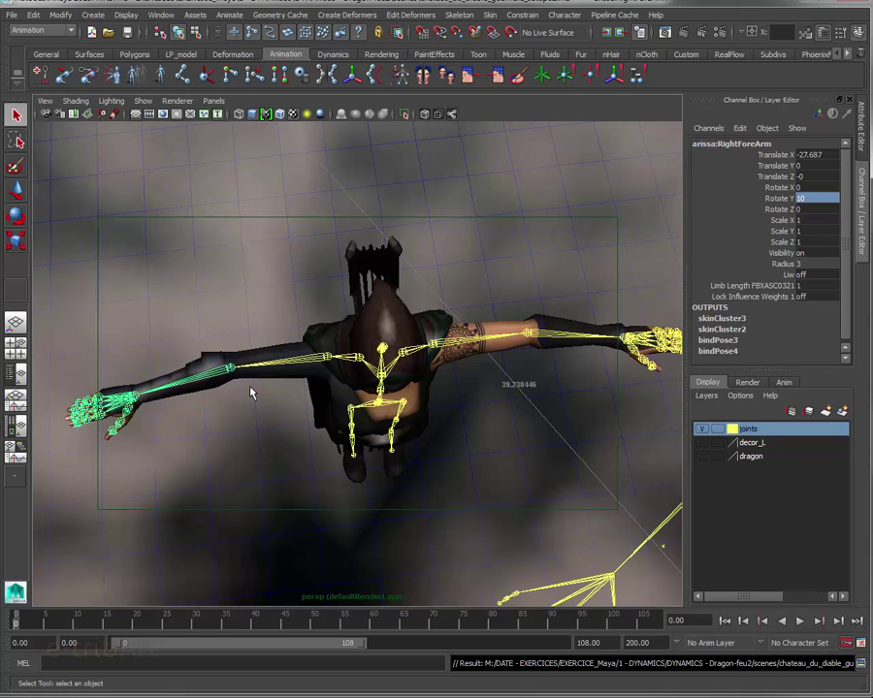
mouse_move(303, 417)
left_mouse_down("alt")
mouse_move(326, 370)
mouse_move(324, 395)
left_mouse_up("alt")
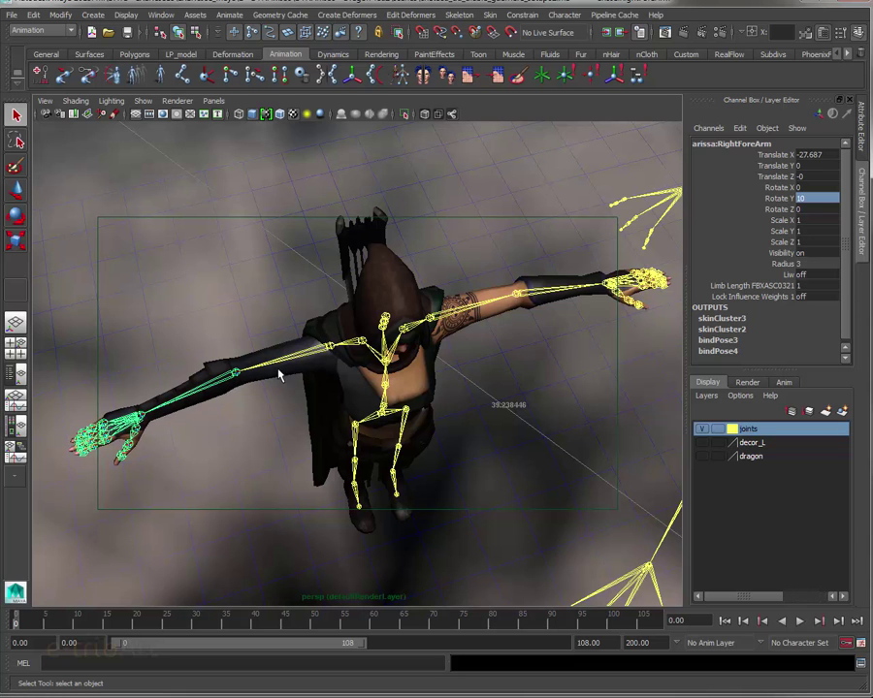
left_click_drag(780, 187, 780, 209)
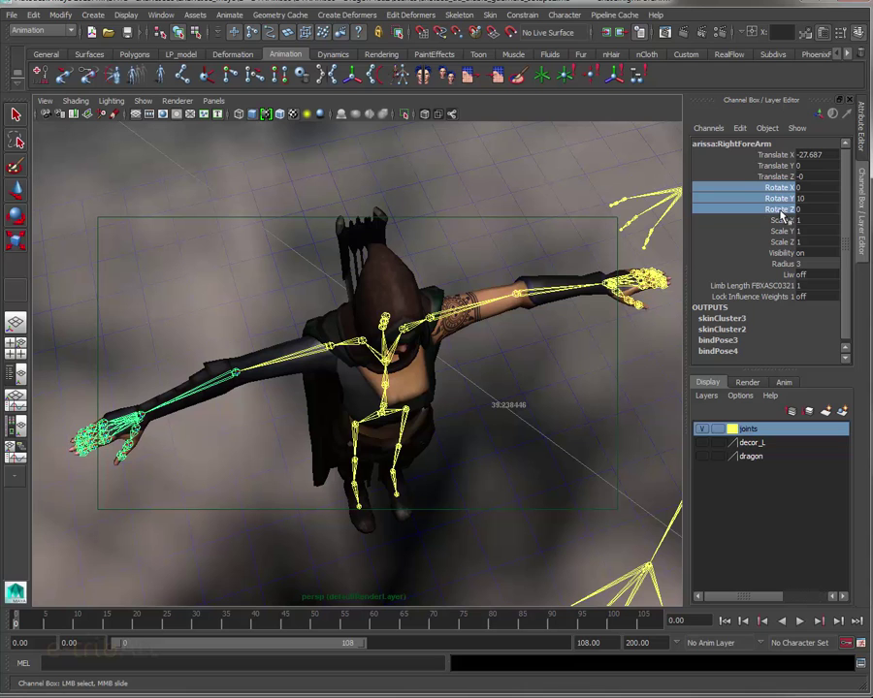
left_click_drag(774, 155, 768, 177)
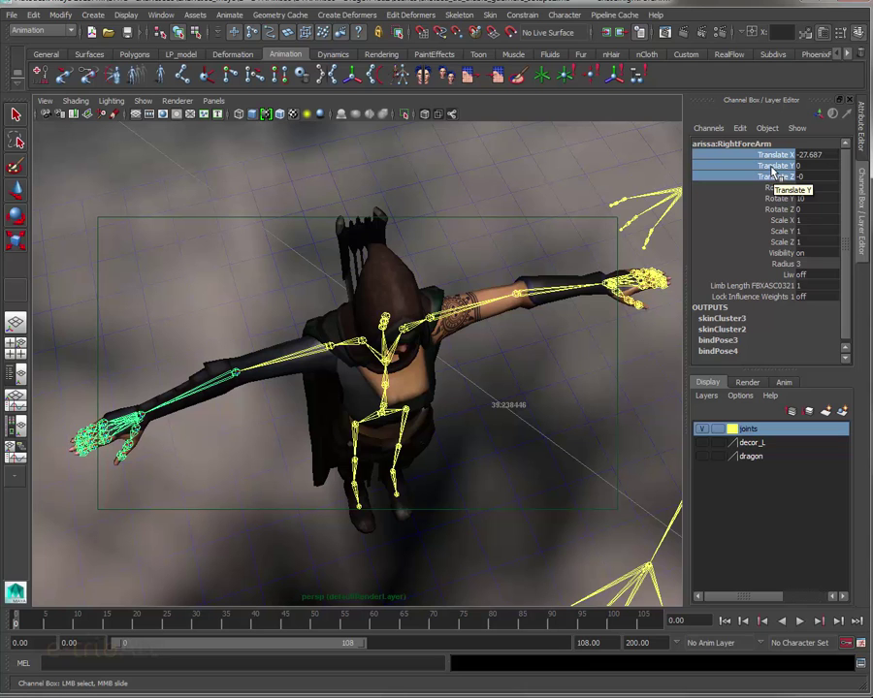
left_click_drag(772, 187, 779, 243)
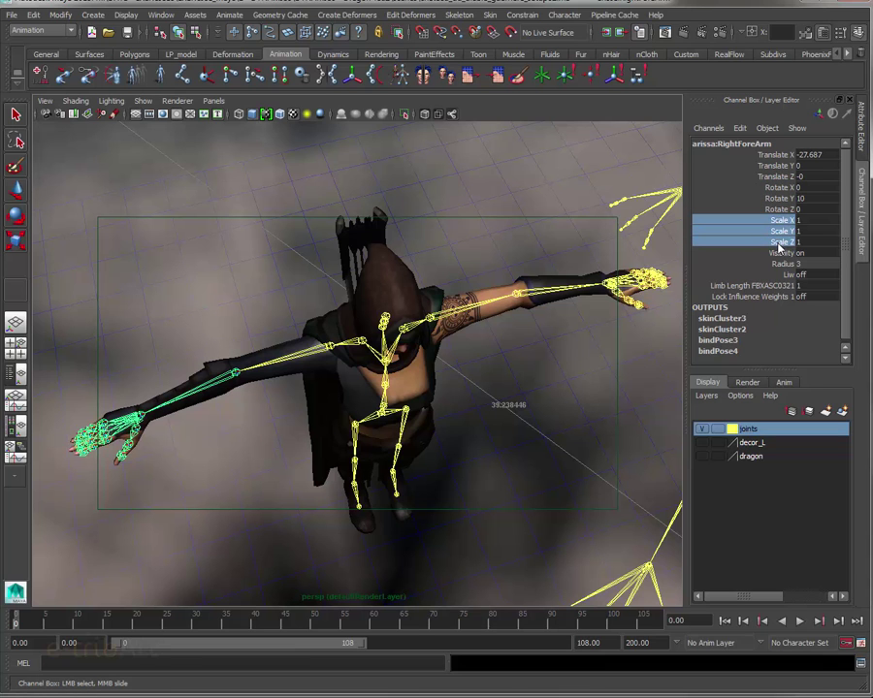
left_click_drag(771, 187, 778, 212)
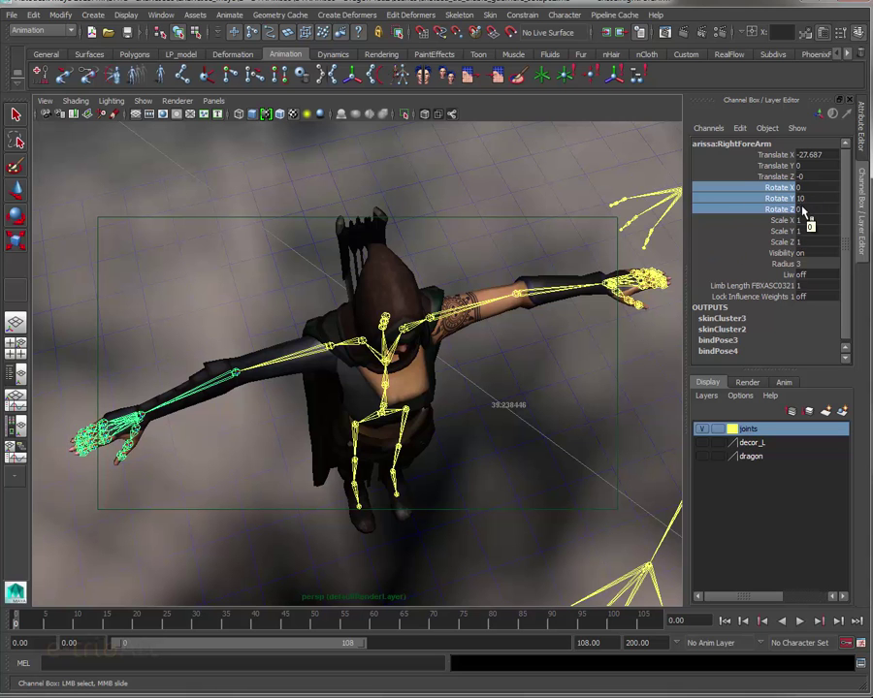
left_click_drag(399, 346, 383, 373, "alt")
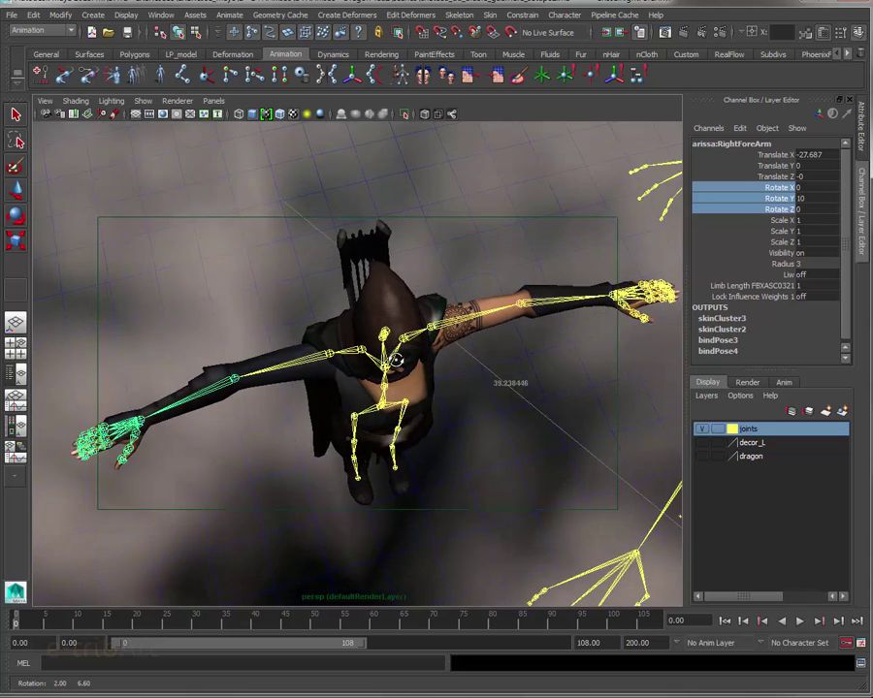
right_click_drag(383, 374, 424, 314, "alt")
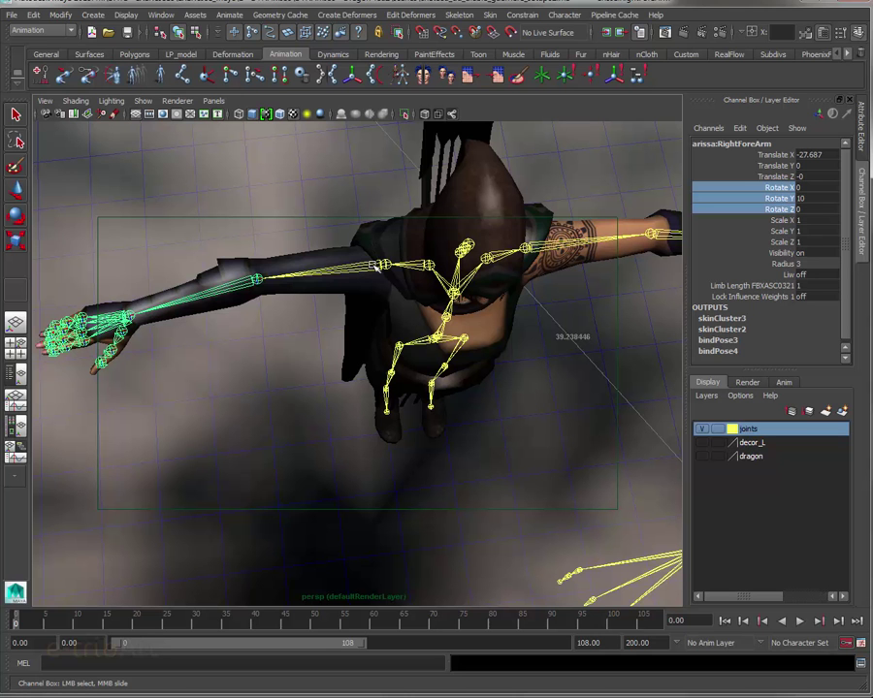
left_click_drag(389, 291, 331, 294, "alt")
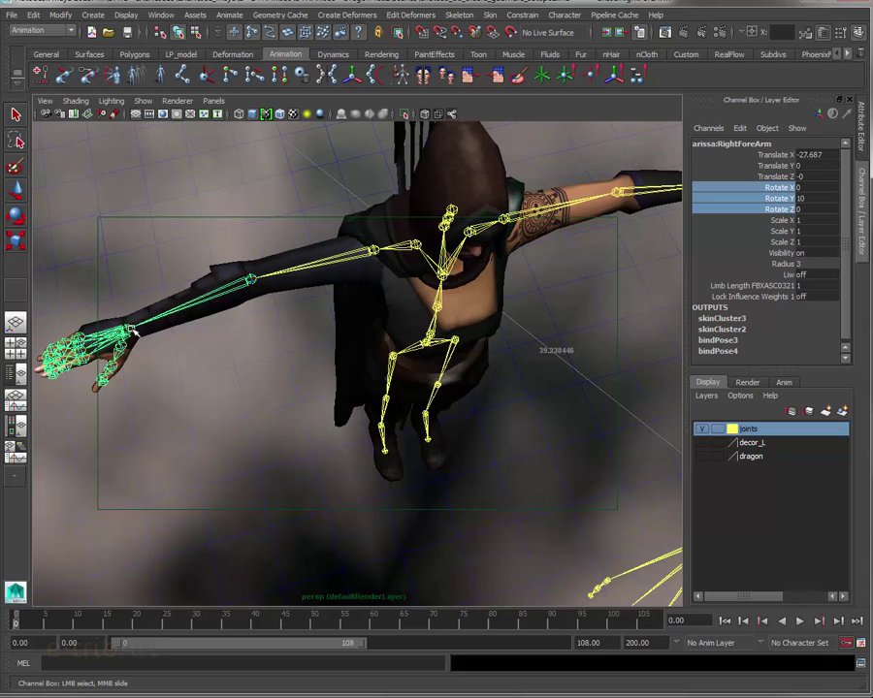
Step: Frame the heroine from the front and pick out the right shoulder and upper arm joints
left_click(374, 252)
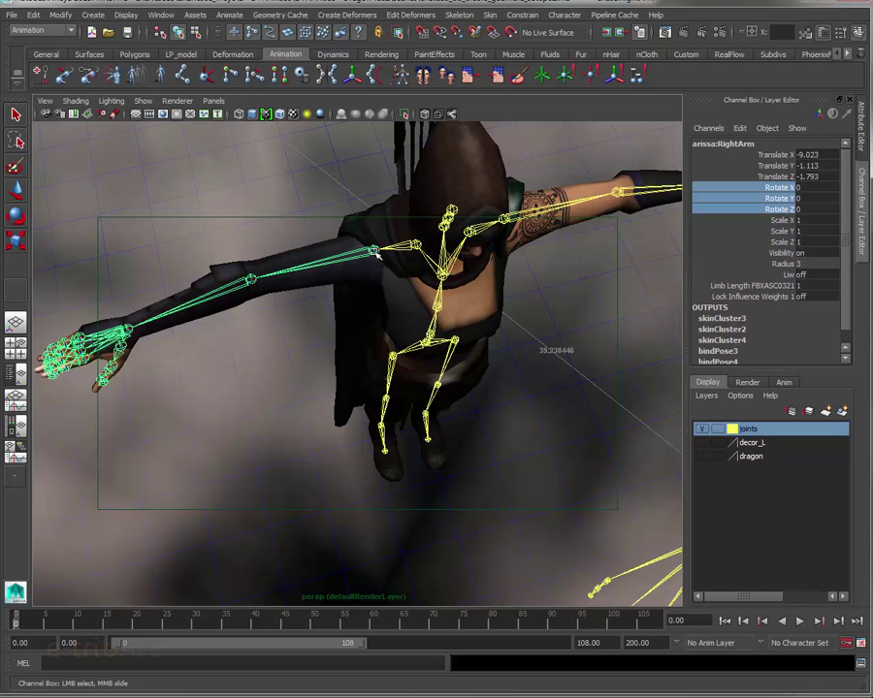
left_click_drag(375, 254, 370, 211, "alt")
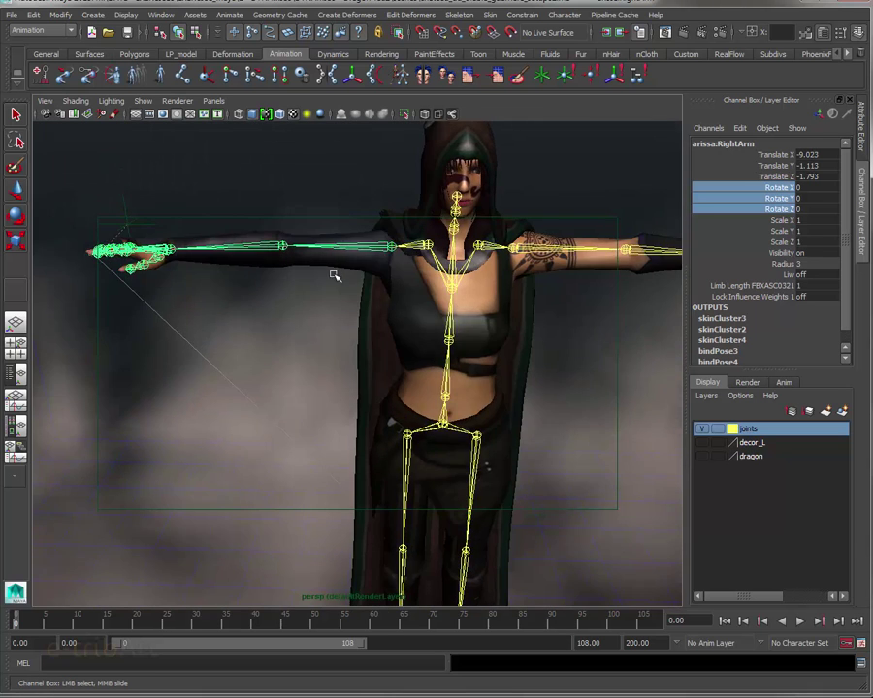
right_click_drag(351, 291, 405, 302, "alt")
middle_click_drag(400, 281, 394, 429, "alt")
mouse_move(394, 429)
left_mouse_down("alt")
mouse_move(496, 421)
mouse_move(417, 382)
mouse_move(405, 388)
mouse_move(415, 384)
left_mouse_up("alt")
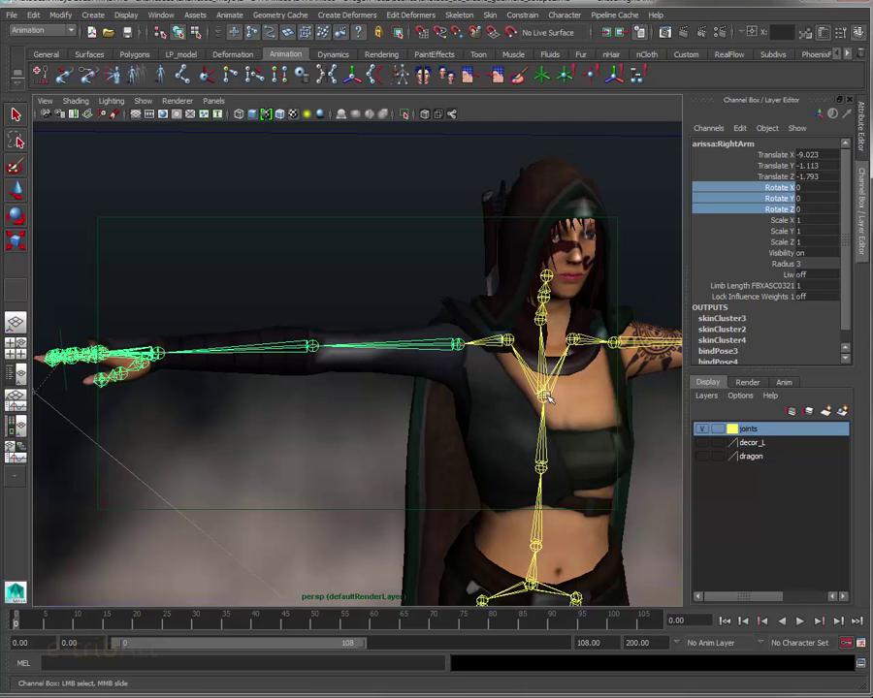
left_click(506, 342)
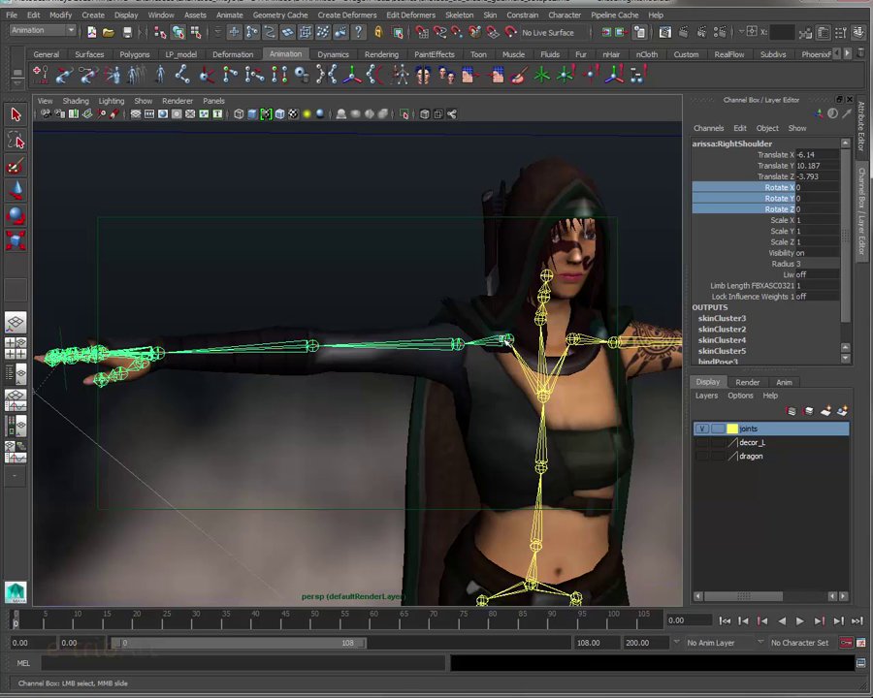
left_click(458, 345)
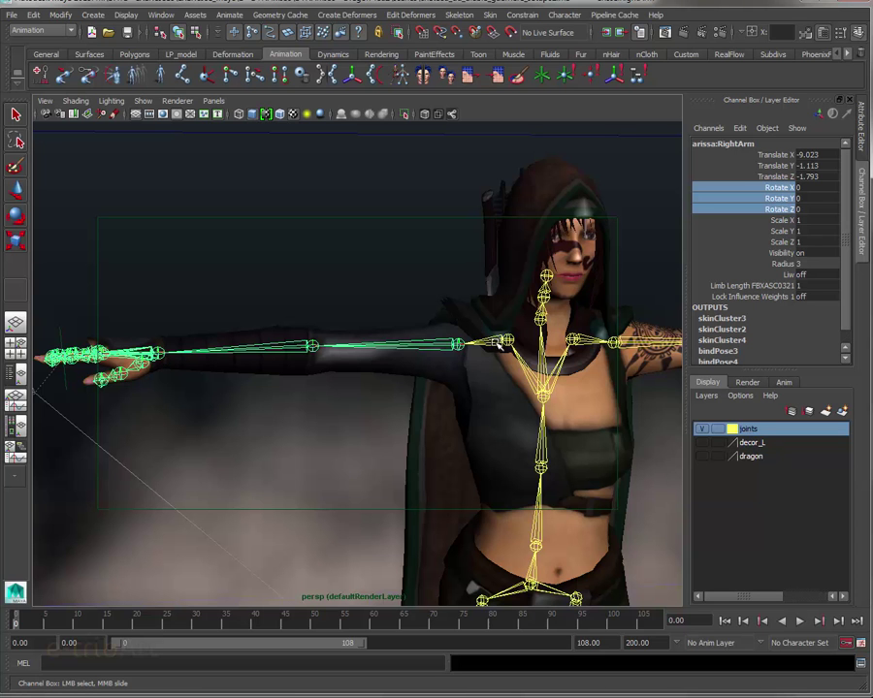
Step: Select arissa:RightShoulder with Rotate X, Y and Z at 0, checking the arm from several angles
mouse_move(488, 357)
left_mouse_down("alt")
mouse_move(434, 360)
mouse_move(454, 349)
mouse_move(475, 357)
left_mouse_up("alt")
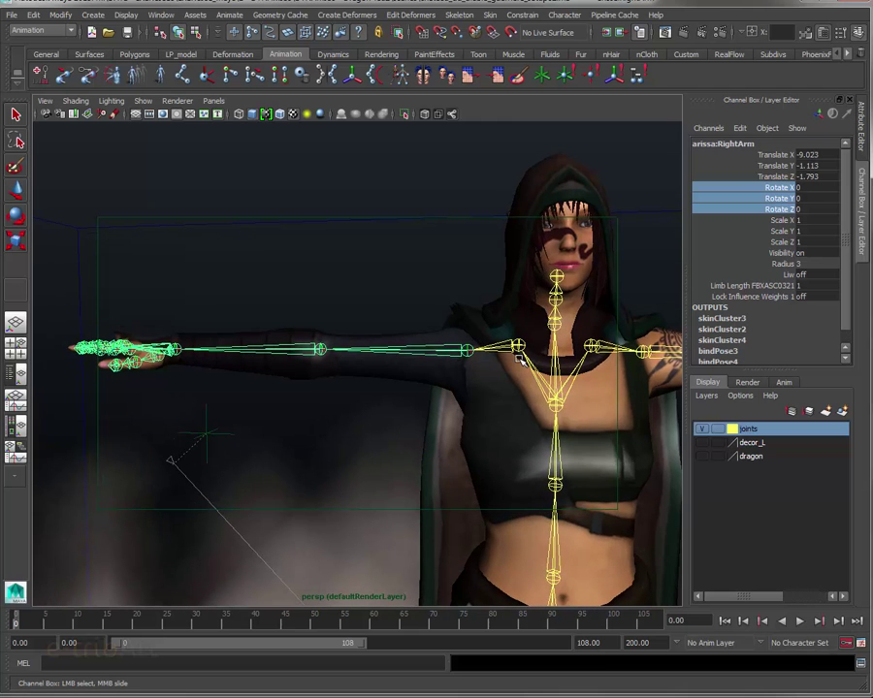
mouse_move(314, 413)
left_mouse_down("alt")
mouse_move(374, 460)
mouse_move(334, 446)
mouse_move(316, 417)
left_mouse_up("alt")
left_click(471, 353)
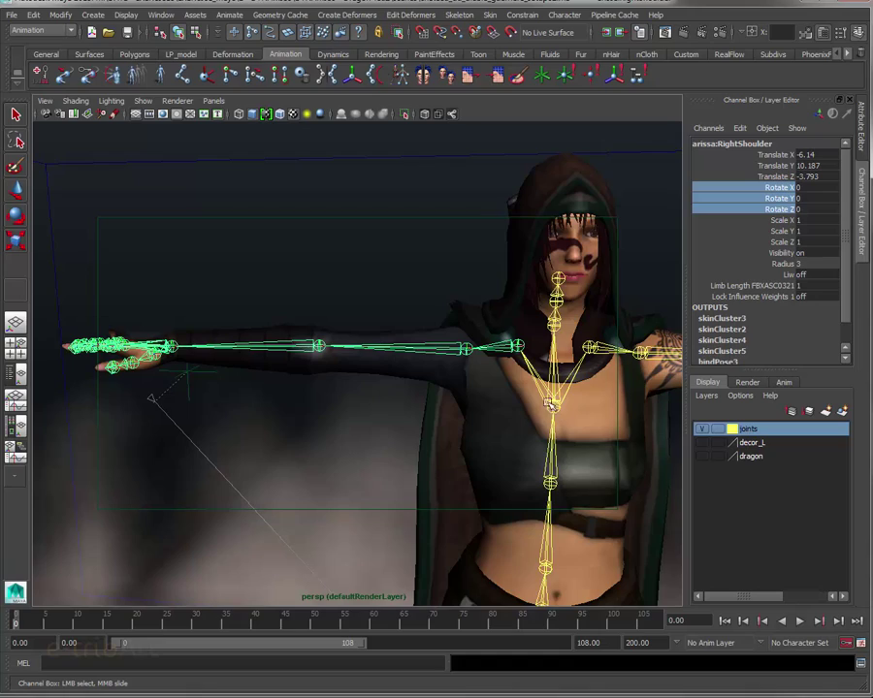
mouse_move(517, 444)
left_mouse_down("alt")
mouse_move(551, 460)
mouse_move(529, 444)
mouse_move(449, 450)
mouse_move(540, 444)
mouse_move(522, 374)
mouse_move(545, 503)
mouse_move(444, 413)
left_mouse_up("alt")
right_click_drag(444, 413, 420, 410, "alt")
mouse_move(420, 410)
left_mouse_down("alt")
mouse_move(437, 424)
mouse_move(445, 389)
left_mouse_up("alt")
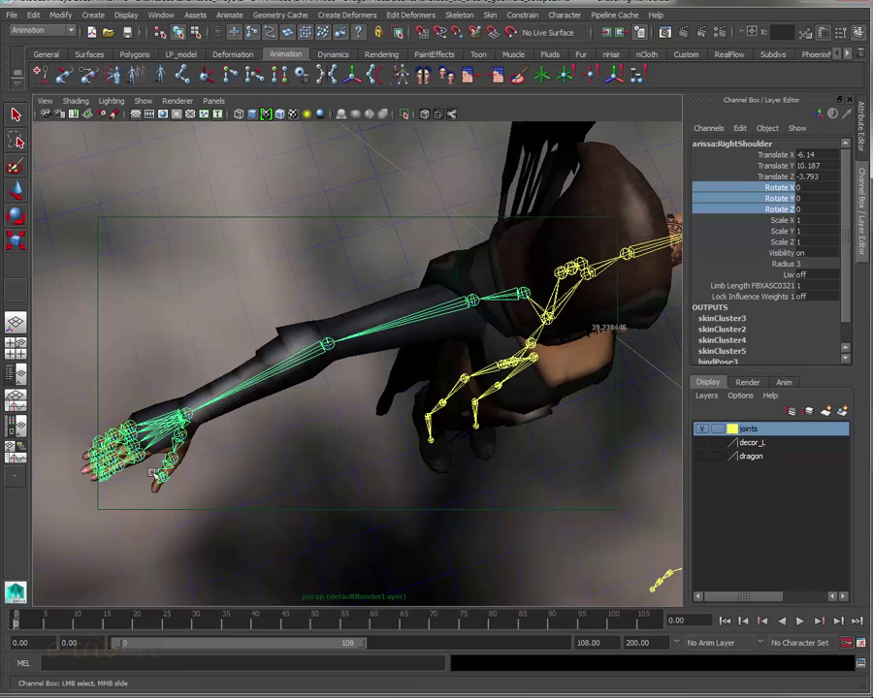
Step: Pick-walk down to the right forearm joint and open the Skeleton > IK Handle Tool options
mouse_move(291, 408)
left_mouse_down("alt")
mouse_move(337, 439)
mouse_move(325, 311)
left_mouse_up("alt")
key("Down")
key("Down")
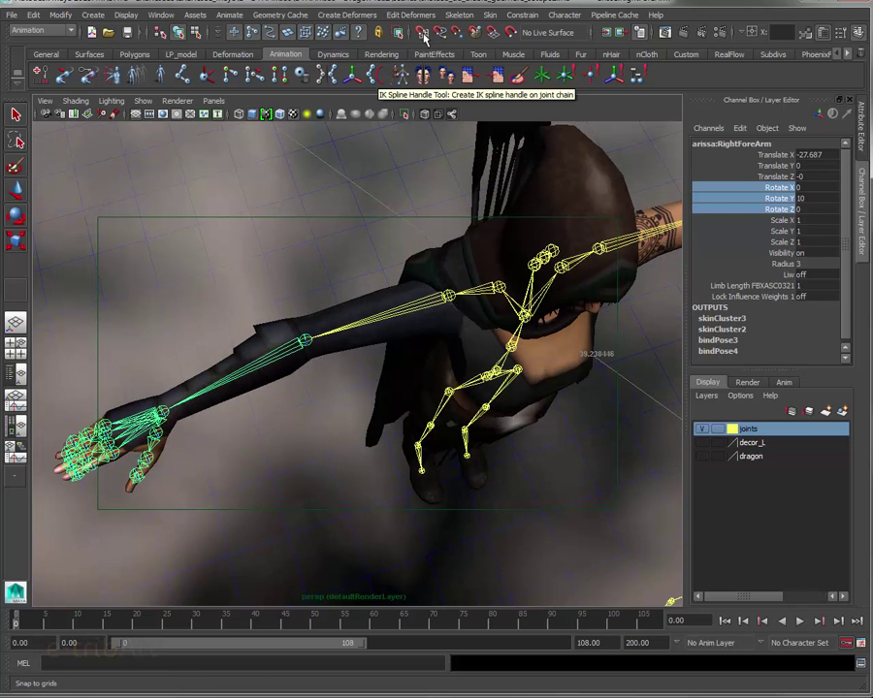
left_click(459, 14)
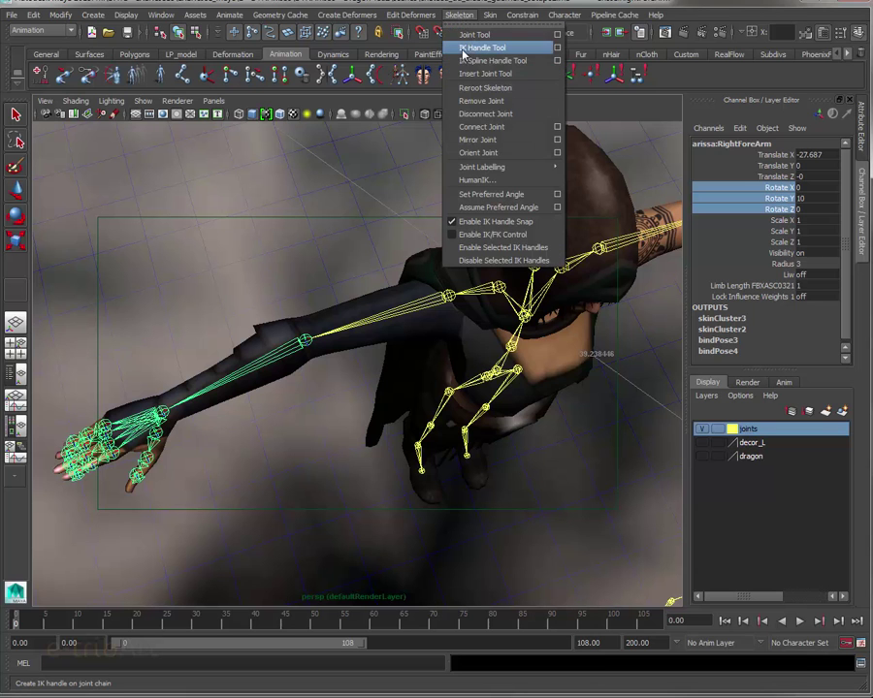
left_click(557, 47)
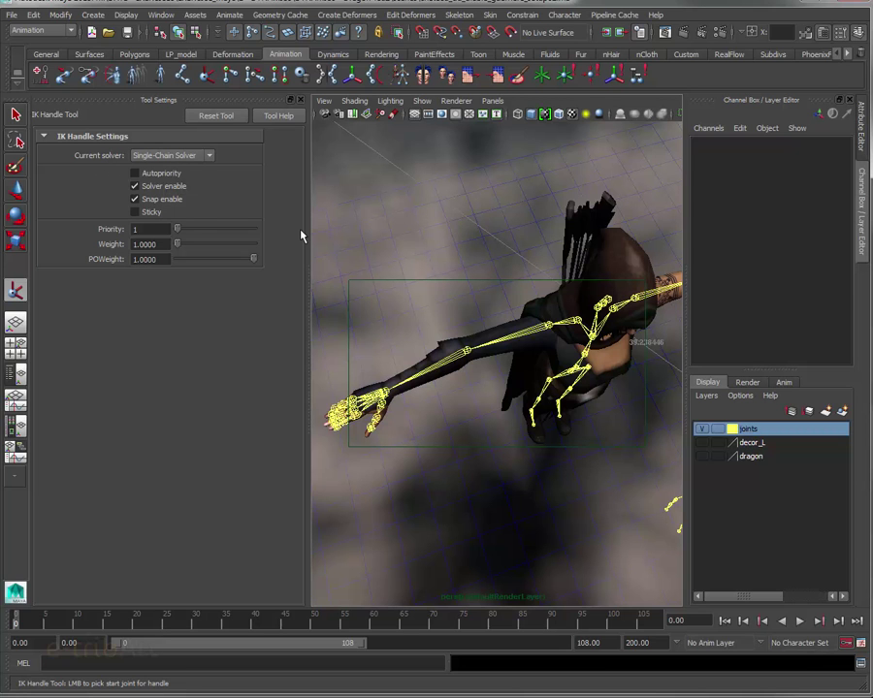
Step: Set the IK Handle Tool's Current solver to Rotate-Plane Solver, with the arm framed in view
left_click_drag(306, 230, 280, 231)
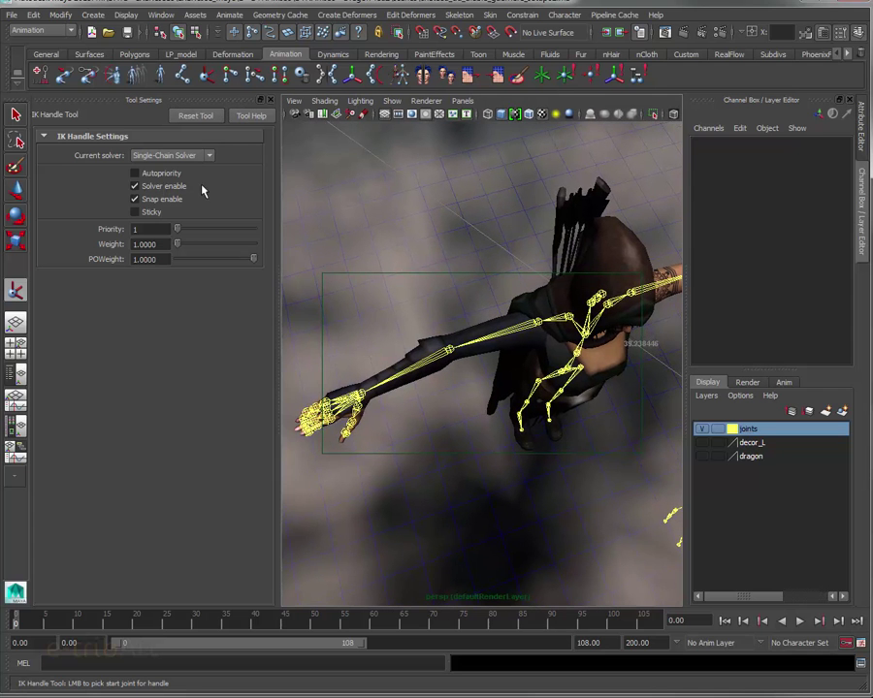
left_click(158, 157)
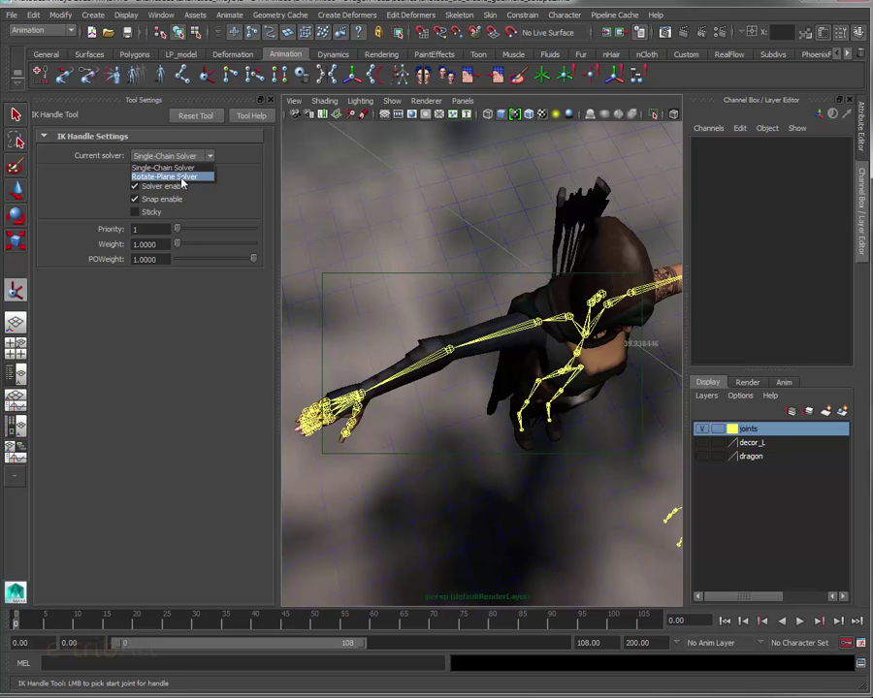
left_click(181, 178)
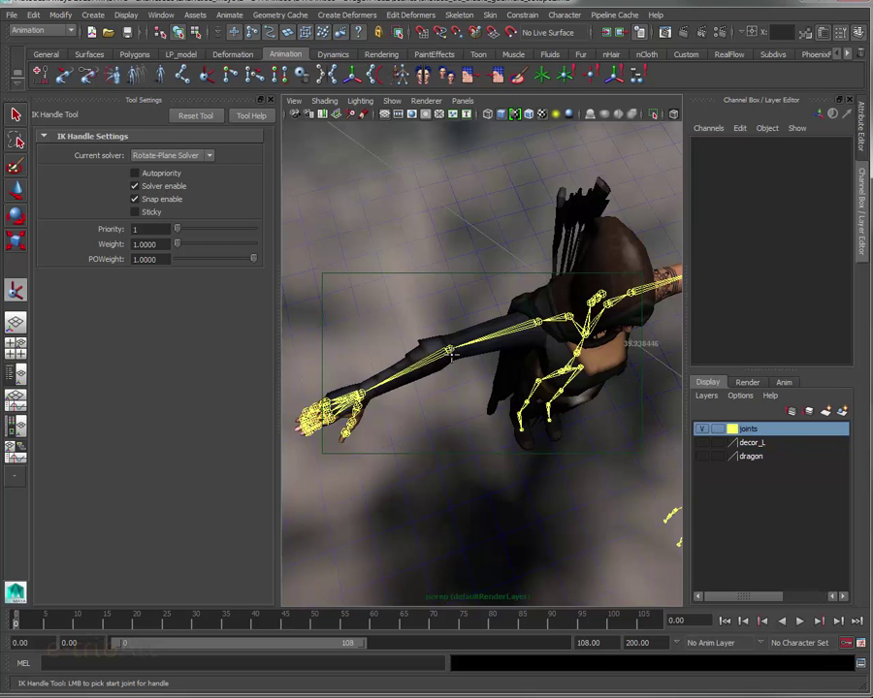
mouse_move(473, 365)
left_mouse_down("alt")
mouse_move(482, 324)
mouse_move(462, 340)
left_mouse_up("alt")
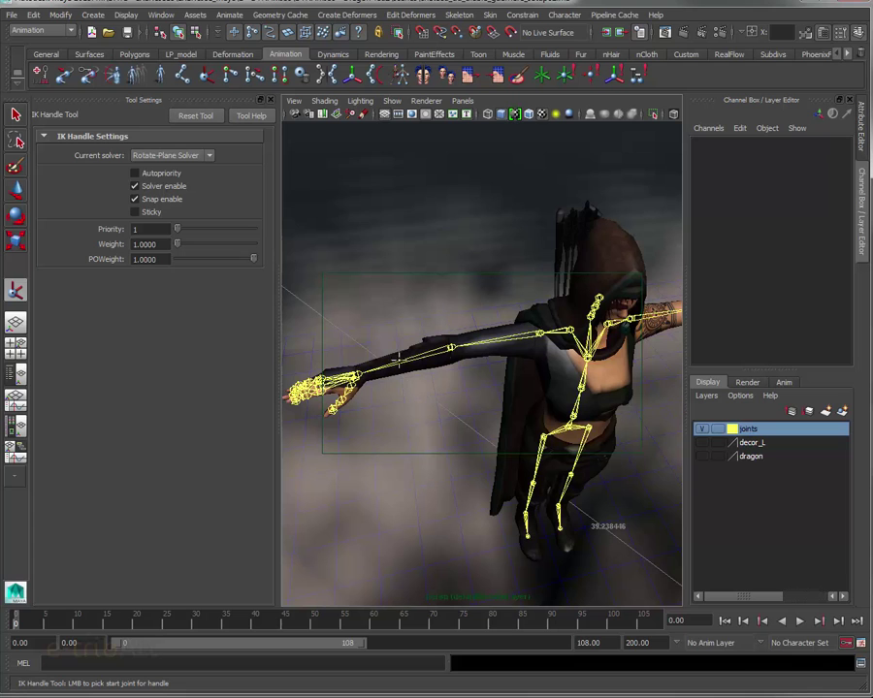
left_click(170, 155)
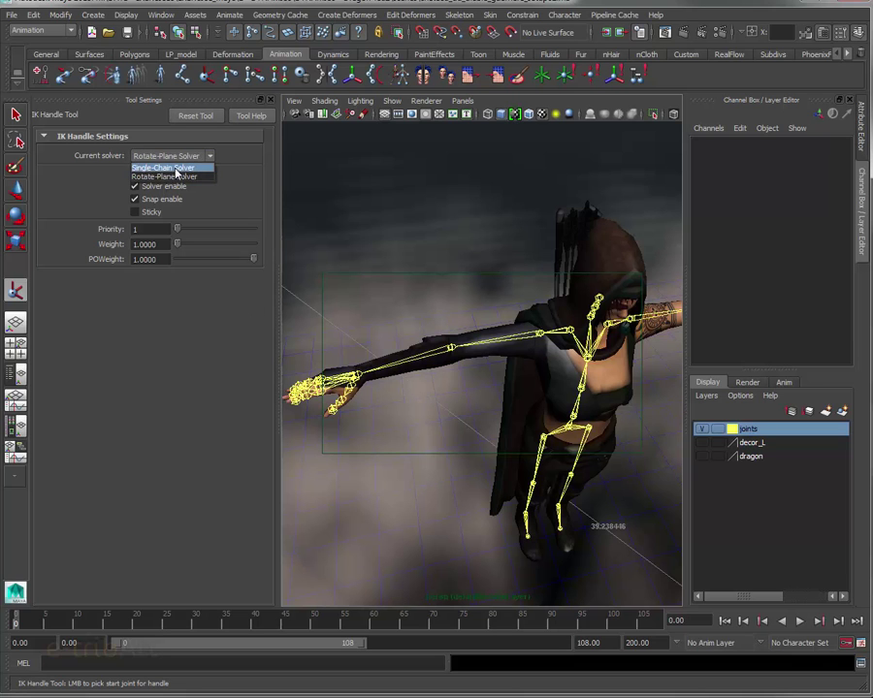
left_click(167, 168)
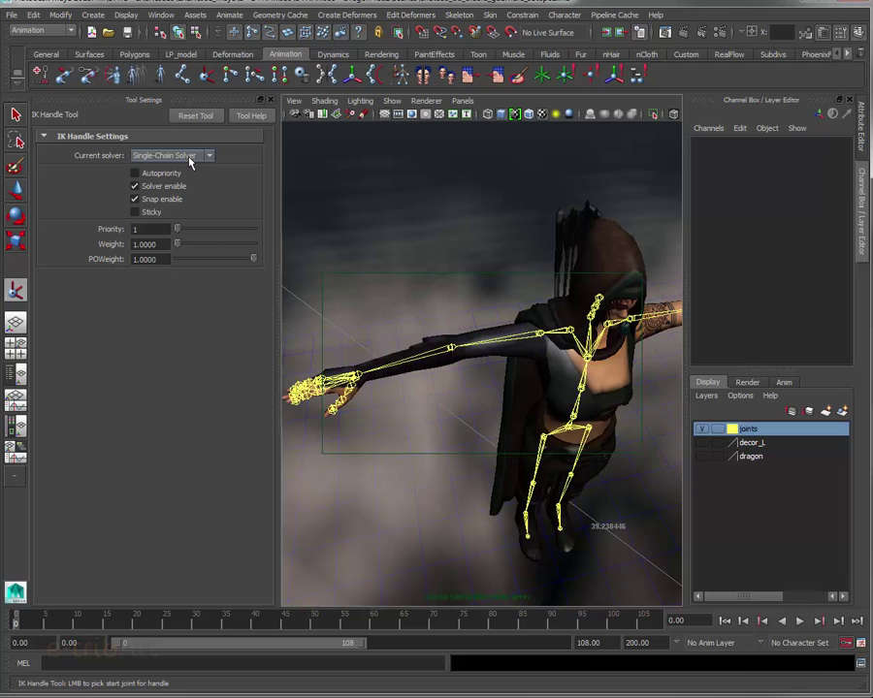
left_click(191, 162)
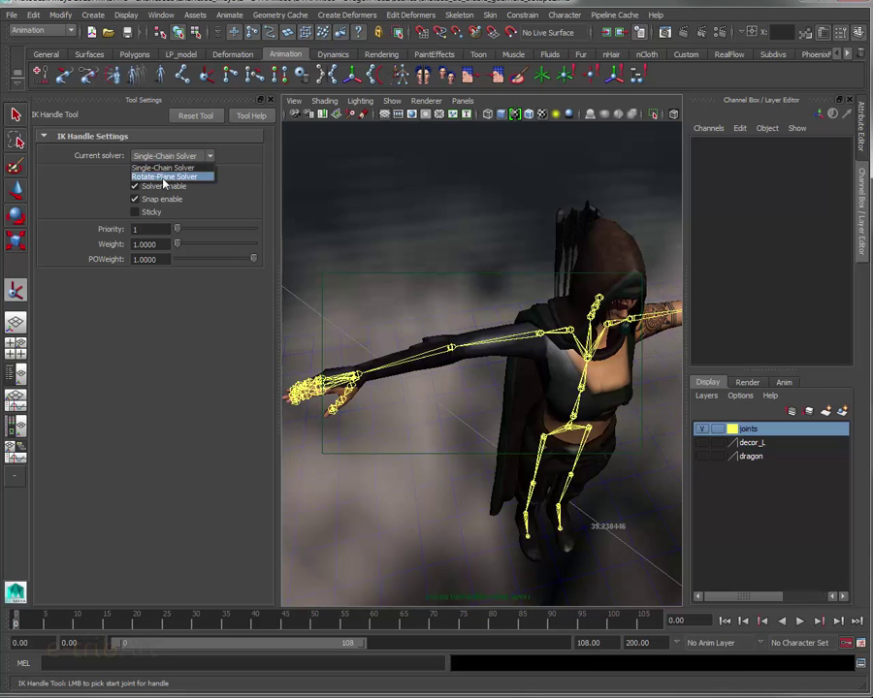
left_click(164, 177)
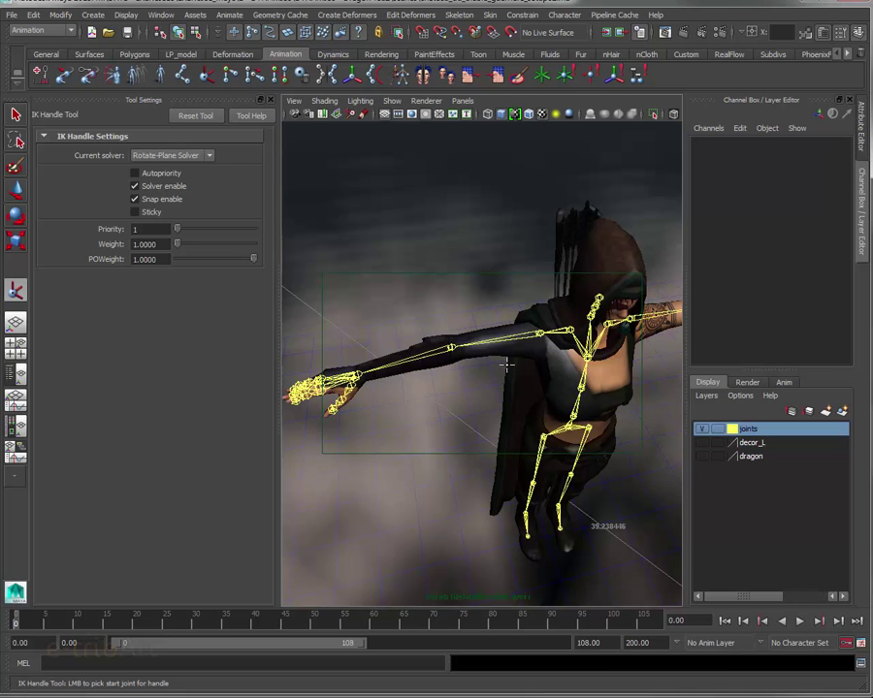
mouse_move(355, 254)
left_mouse_down("alt")
mouse_move(494, 376)
mouse_move(506, 370)
left_mouse_up("alt")
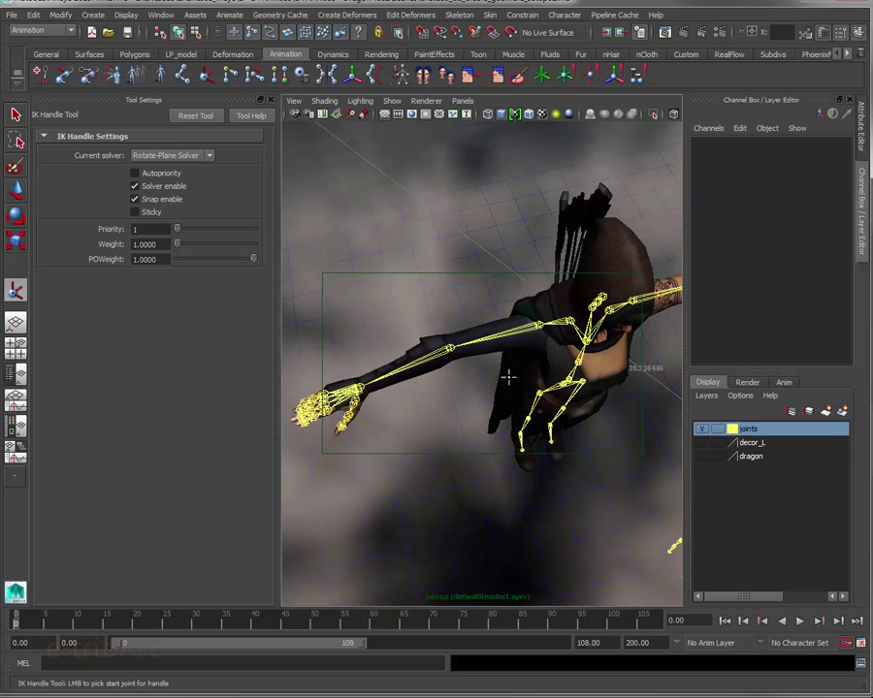
right_click_drag(506, 369, 528, 381, "alt")
mouse_move(527, 381)
left_mouse_down("alt")
mouse_move(471, 376)
mouse_move(505, 381)
left_mouse_up("alt")
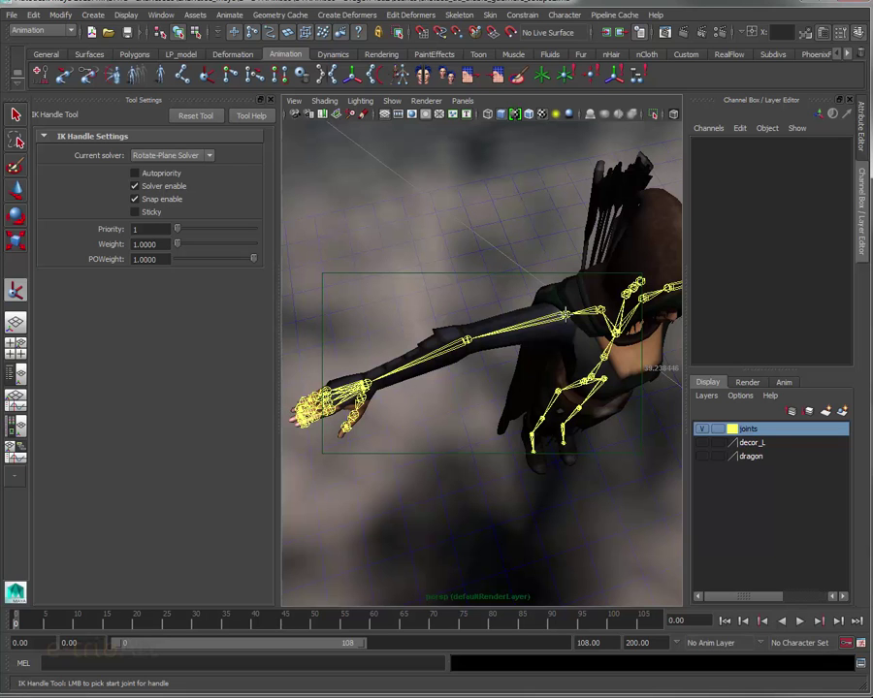
Step: Build the IK handle from the RightArm joint to the right wrist joint, then close Tool Settings
left_click(564, 313)
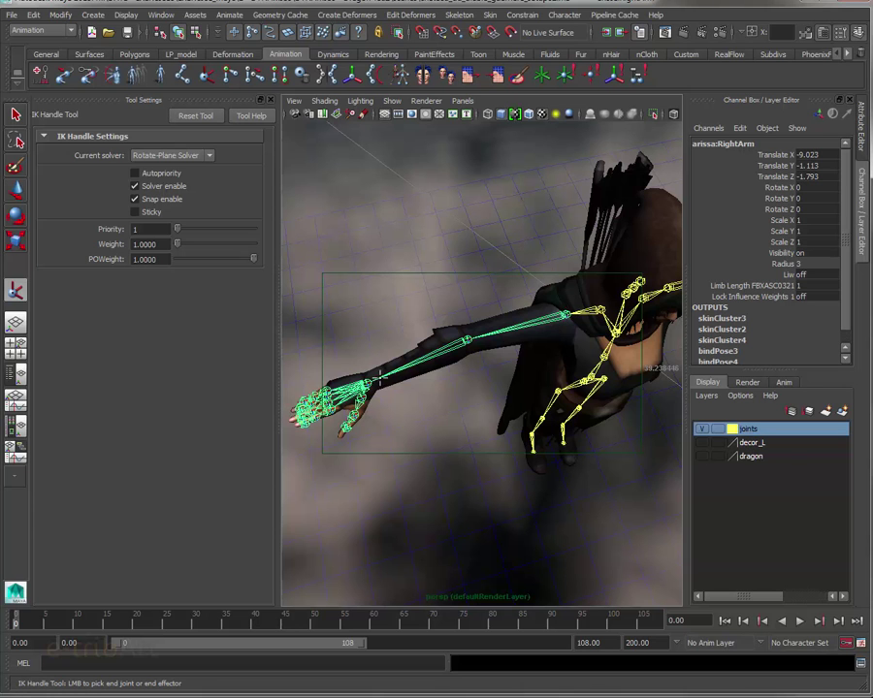
left_click(366, 384)
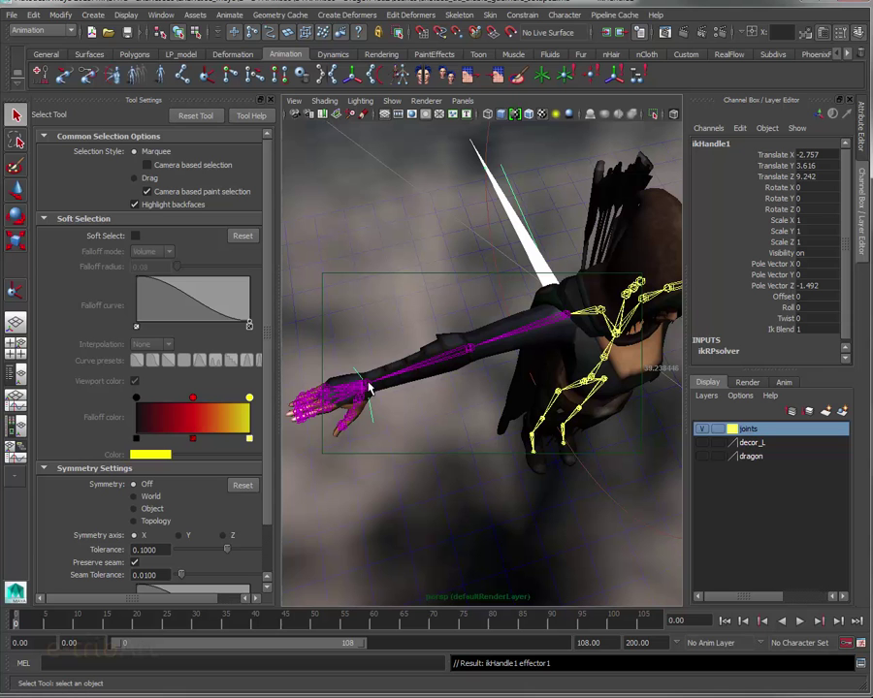
mouse_move(434, 398)
left_mouse_down("alt")
mouse_move(440, 351)
mouse_move(390, 390)
mouse_move(399, 399)
mouse_move(433, 373)
left_mouse_up("alt")
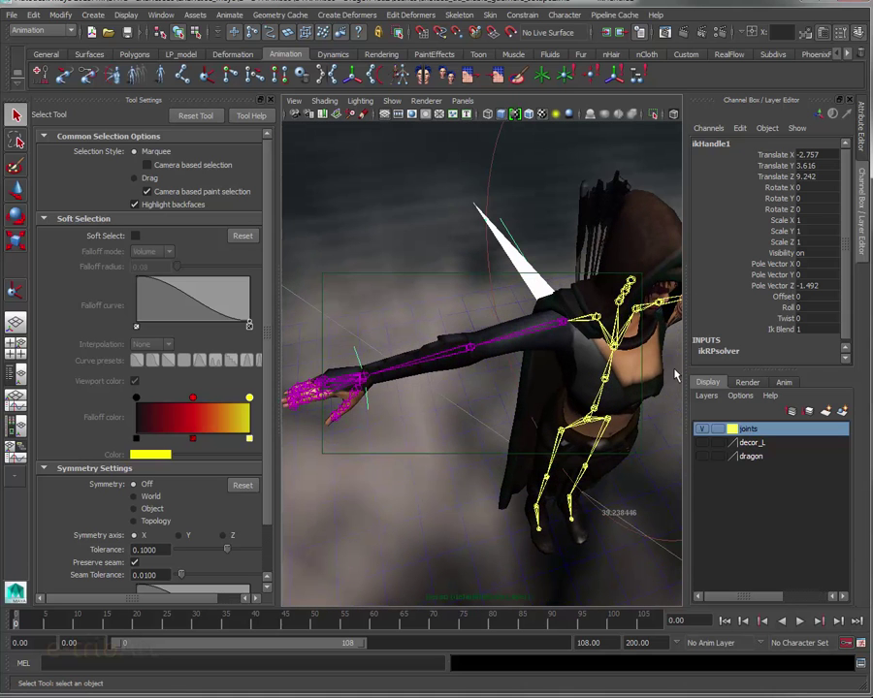
left_click(269, 100)
mouse_move(296, 290)
left_mouse_down("alt")
mouse_move(303, 335)
mouse_move(292, 336)
mouse_move(306, 327)
left_mouse_up("alt")
mouse_move(272, 456)
left_mouse_down("alt")
mouse_move(259, 473)
mouse_move(296, 418)
mouse_move(259, 451)
mouse_move(273, 450)
mouse_move(258, 436)
left_mouse_up("alt")
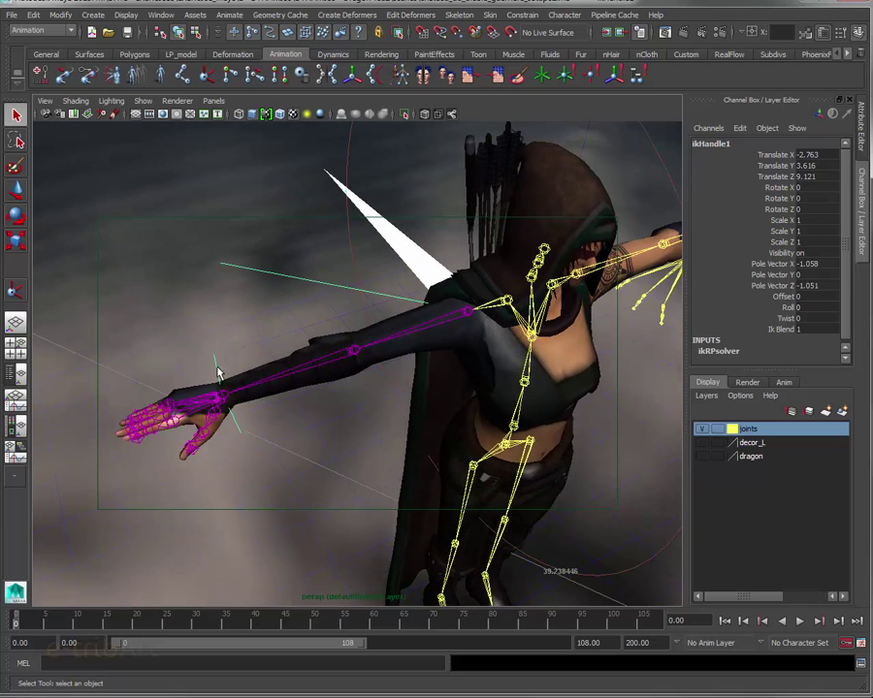
Step: Switch to the Move tool, show the Outliner and start renaming ikHandle1
key("w")
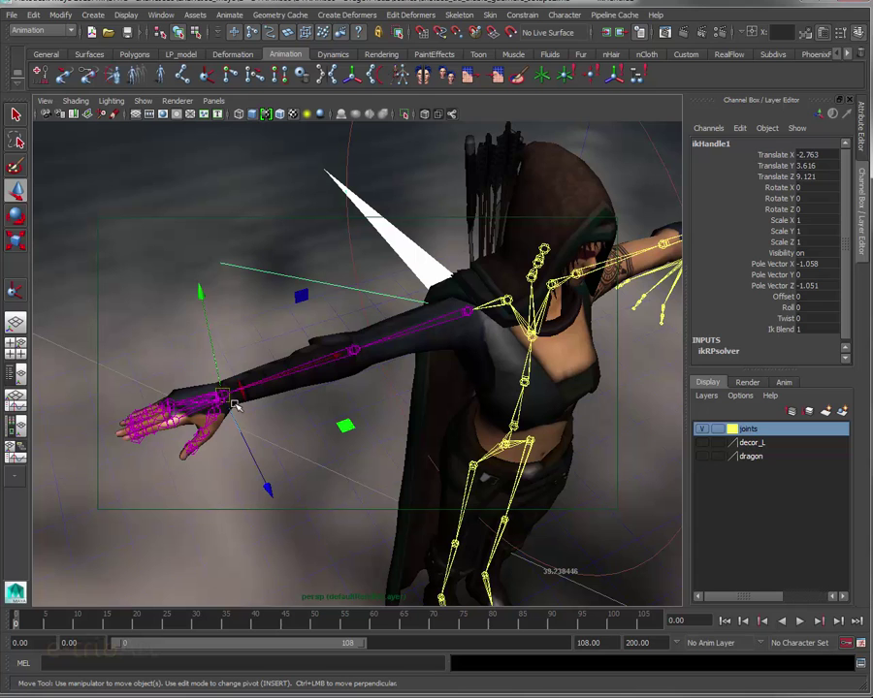
left_click_drag(659, 56, 628, 56)
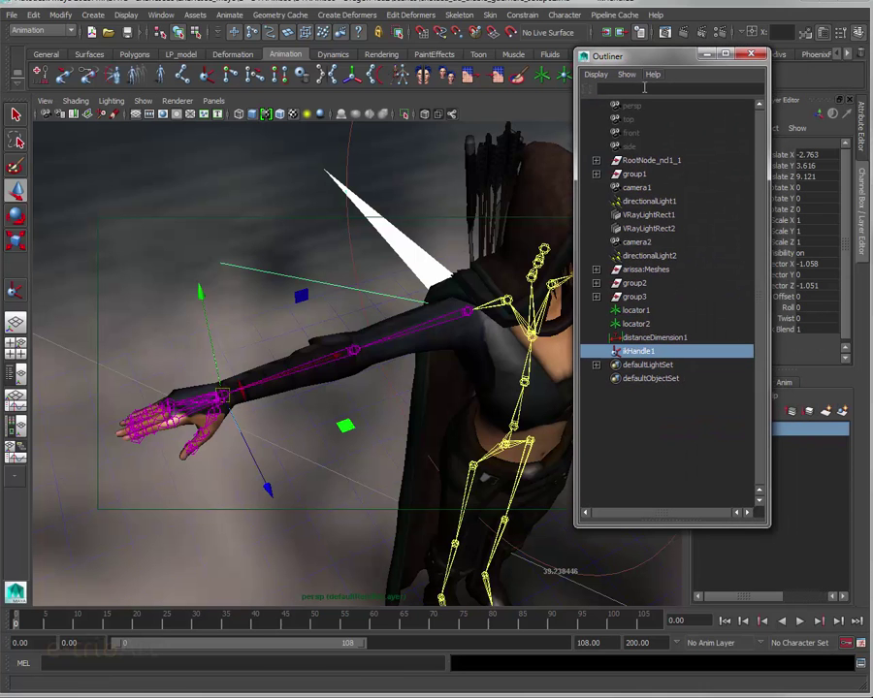
double_click(645, 355)
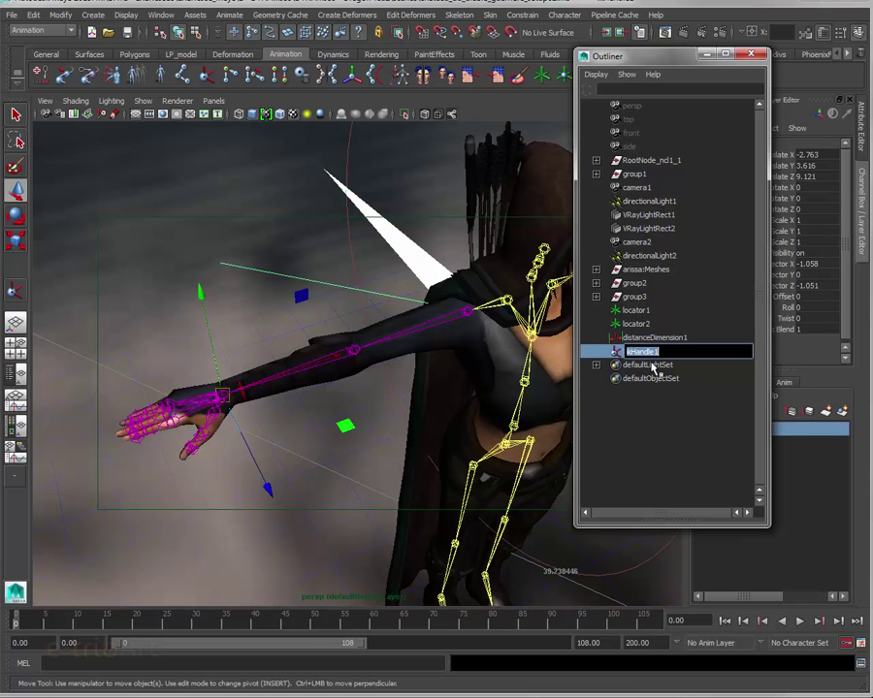
Step: Rename ikHandle1 to CI_bras_droit
type("c")
key("Return")
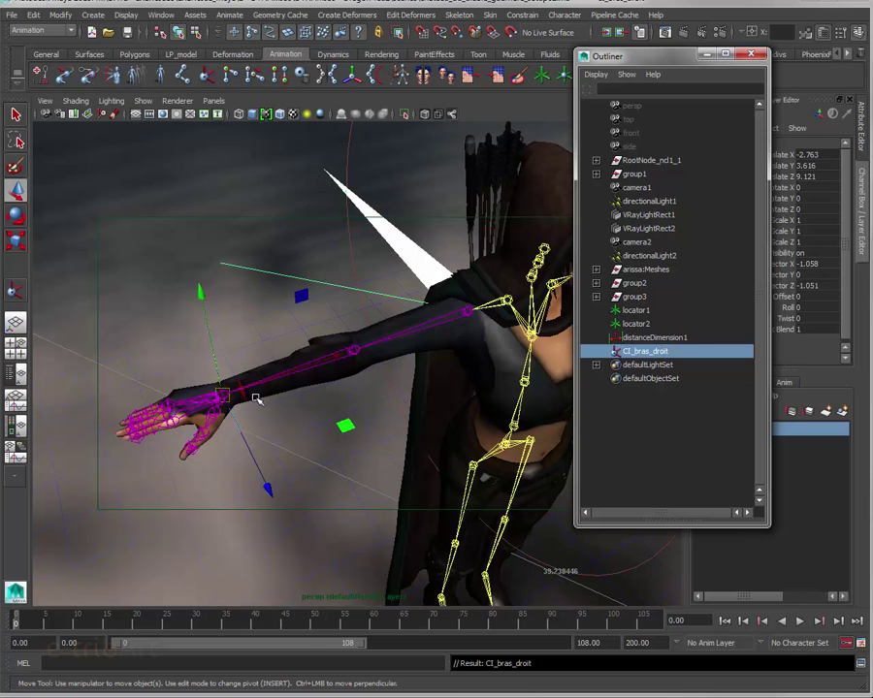
Step: Move CI_bras_droit down and to the right so the right arm bends at the elbow
mouse_move(335, 356)
middle_mouse_down()
mouse_move(375, 355)
mouse_move(382, 341)
mouse_move(365, 350)
mouse_move(397, 339)
mouse_move(345, 363)
mouse_move(345, 354)
mouse_move(371, 350)
middle_mouse_up()
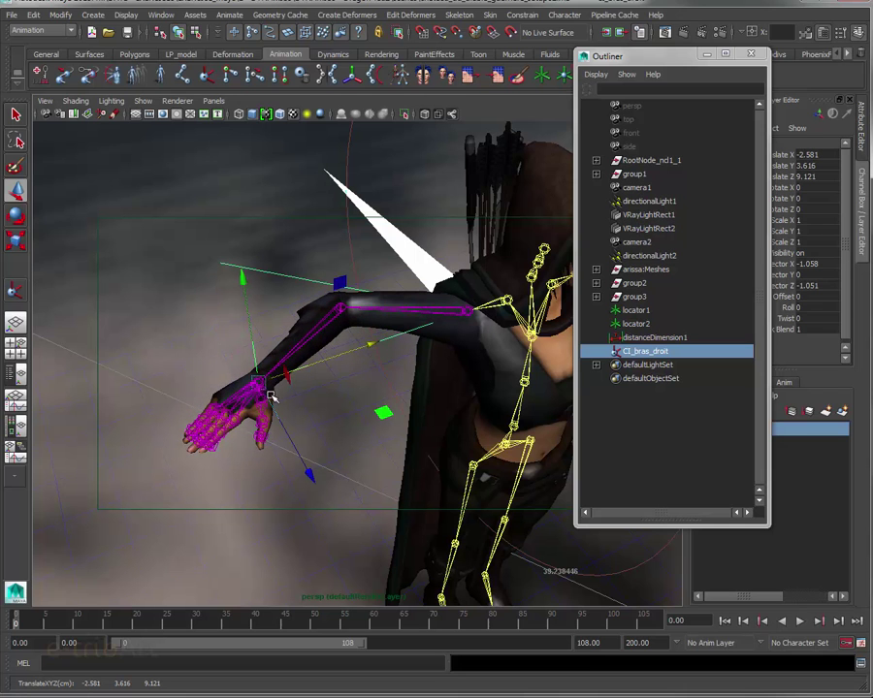
left_click_drag(365, 350, 225, 289, "alt")
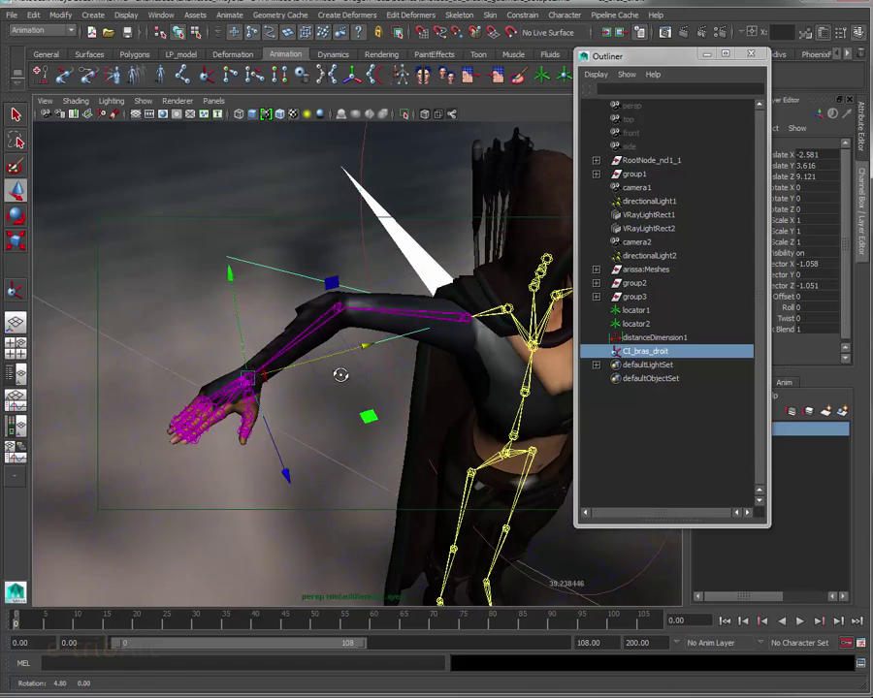
middle_click_drag(229, 254, 246, 386)
mouse_move(287, 422)
left_mouse_down()
mouse_move(388, 417)
mouse_move(407, 425)
mouse_move(398, 381)
mouse_move(386, 424)
mouse_move(380, 405)
left_mouse_up()
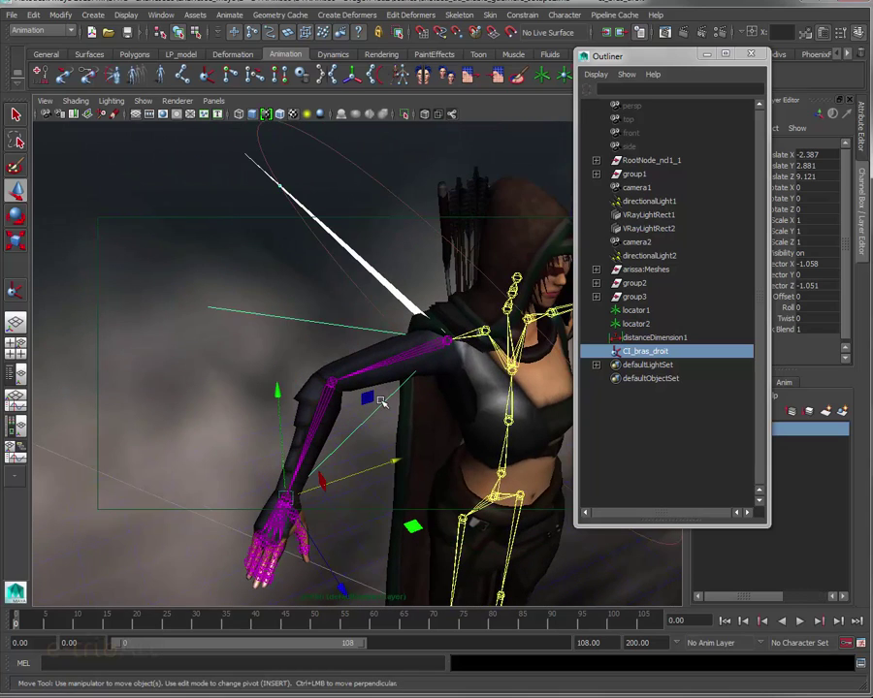
Step: Close the Outliner and drag the pole vector to X -1.058, Y 0.133, Z -1.051
left_click(750, 54)
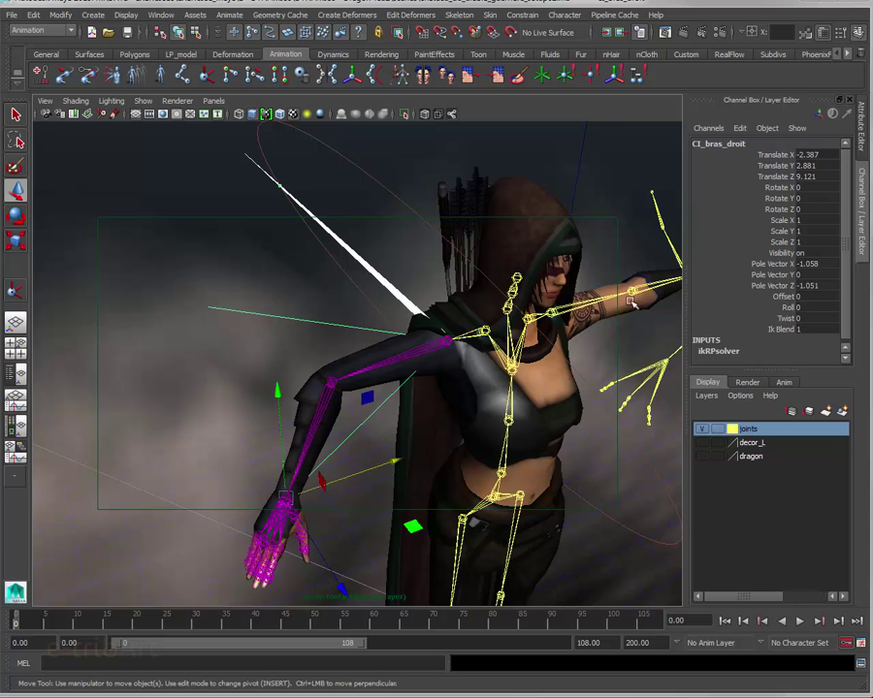
left_click_drag(631, 303, 567, 291, "alt")
left_click_drag(441, 316, 436, 317, "alt")
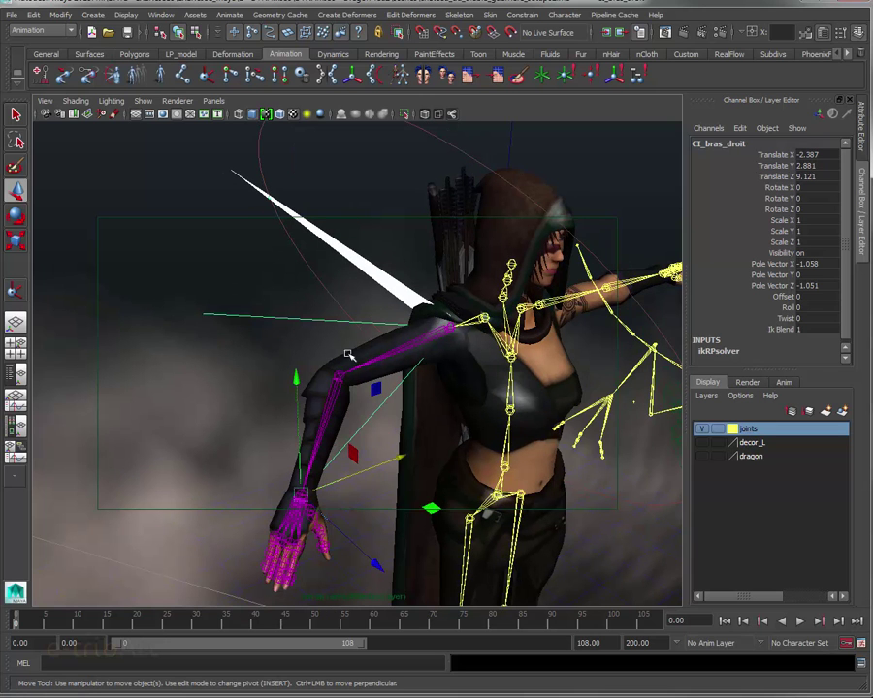
key("t")
mouse_move(262, 333)
left_mouse_down("alt")
mouse_move(305, 362)
mouse_move(403, 363)
mouse_move(281, 361)
left_mouse_up("alt")
mouse_move(187, 236)
left_mouse_down()
mouse_move(190, 273)
mouse_move(189, 197)
mouse_move(197, 269)
mouse_move(204, 202)
mouse_move(206, 235)
mouse_move(233, 237)
left_mouse_up()
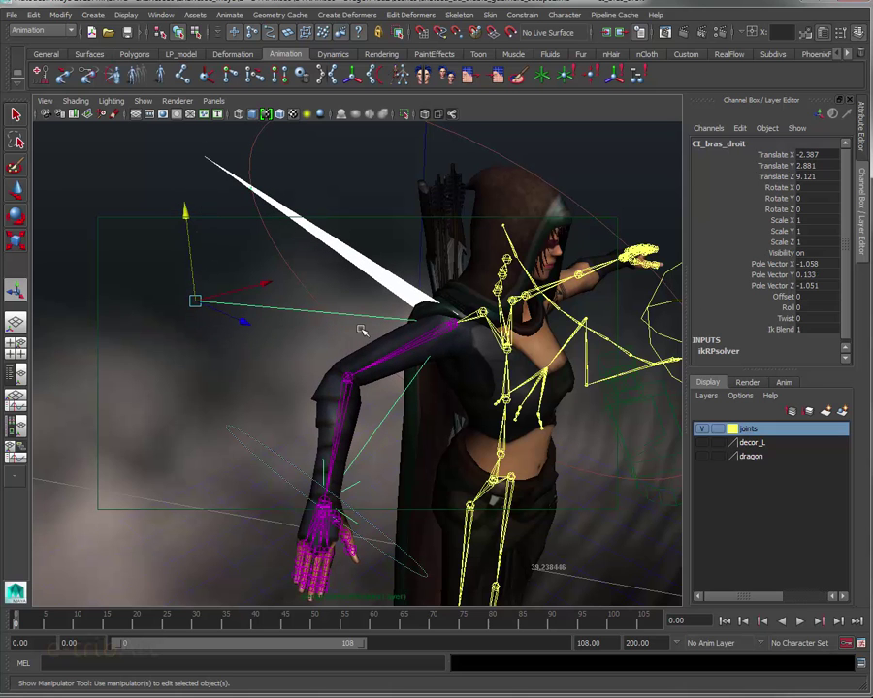
Step: Drag the pole vector manipulator lower to re-aim the right elbow
mouse_move(266, 287)
left_mouse_down()
mouse_move(321, 270)
mouse_move(230, 325)
mouse_move(265, 307)
left_mouse_up()
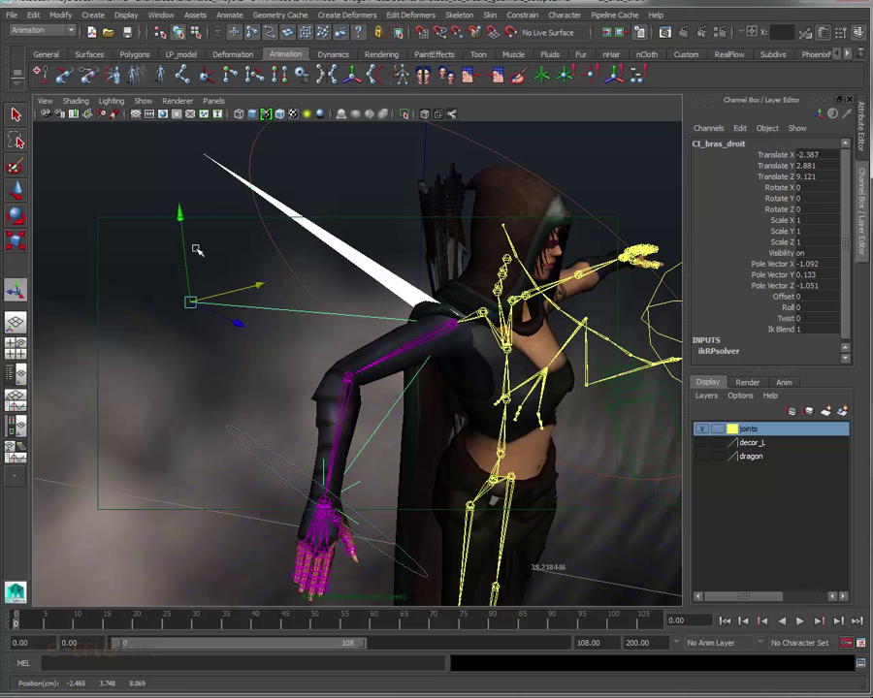
left_click_drag(197, 250, 208, 293, "alt")
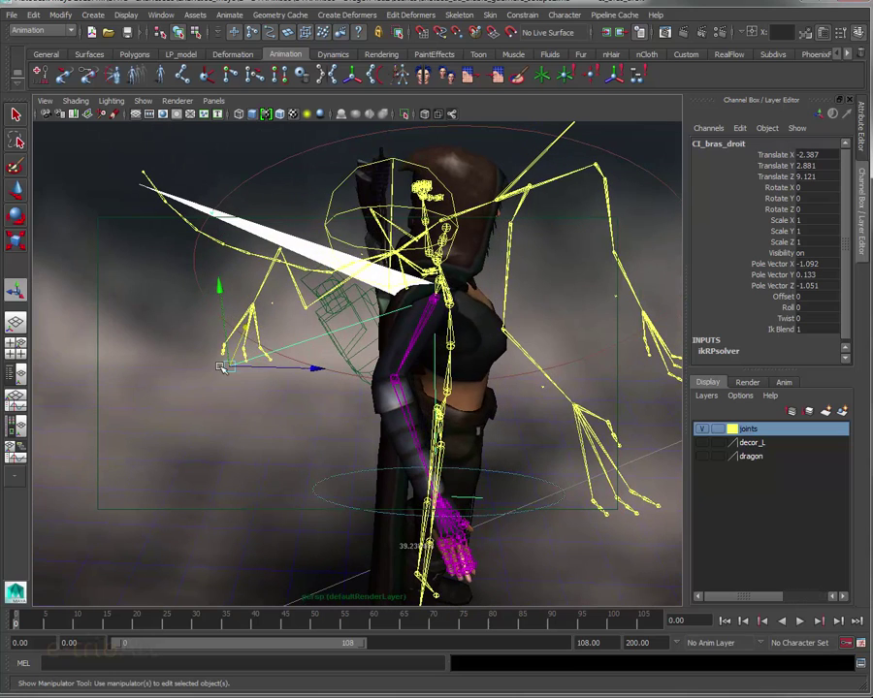
mouse_move(236, 374)
left_mouse_down("alt")
mouse_move(164, 398)
mouse_move(155, 384)
left_mouse_up("alt")
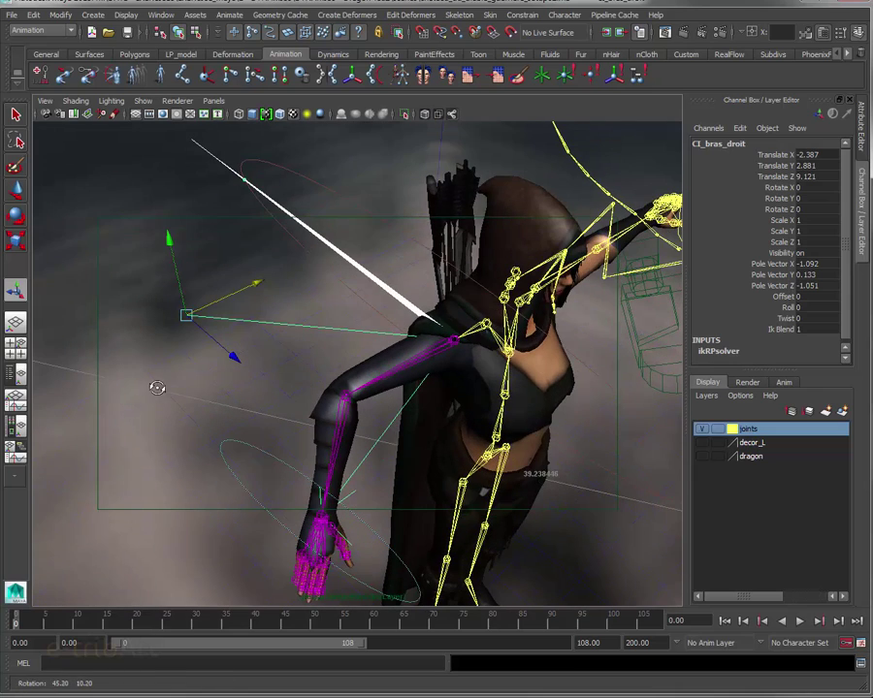
mouse_move(330, 343)
left_mouse_down("alt")
mouse_move(321, 356)
mouse_move(298, 341)
left_mouse_up("alt")
mouse_move(195, 198)
left_mouse_down()
mouse_move(212, 303)
mouse_move(202, 244)
mouse_move(264, 348)
mouse_move(300, 387)
mouse_move(291, 422)
mouse_move(343, 417)
mouse_move(359, 437)
mouse_move(346, 437)
mouse_move(339, 458)
mouse_move(373, 483)
mouse_move(431, 477)
mouse_move(389, 466)
mouse_move(293, 415)
left_mouse_up()
mouse_move(283, 360)
left_mouse_down()
mouse_move(274, 247)
mouse_move(280, 297)
mouse_move(309, 359)
mouse_move(282, 328)
left_mouse_up()
mouse_move(312, 398)
left_mouse_down("alt")
mouse_move(234, 388)
mouse_move(351, 388)
mouse_move(351, 412)
mouse_move(333, 410)
left_mouse_up("alt")
mouse_move(263, 351)
left_mouse_down()
mouse_move(299, 347)
mouse_move(316, 332)
mouse_move(275, 411)
mouse_move(323, 353)
mouse_move(306, 405)
mouse_move(292, 403)
mouse_move(307, 388)
mouse_move(291, 413)
mouse_move(247, 405)
mouse_move(378, 384)
mouse_move(627, 410)
left_mouse_up()
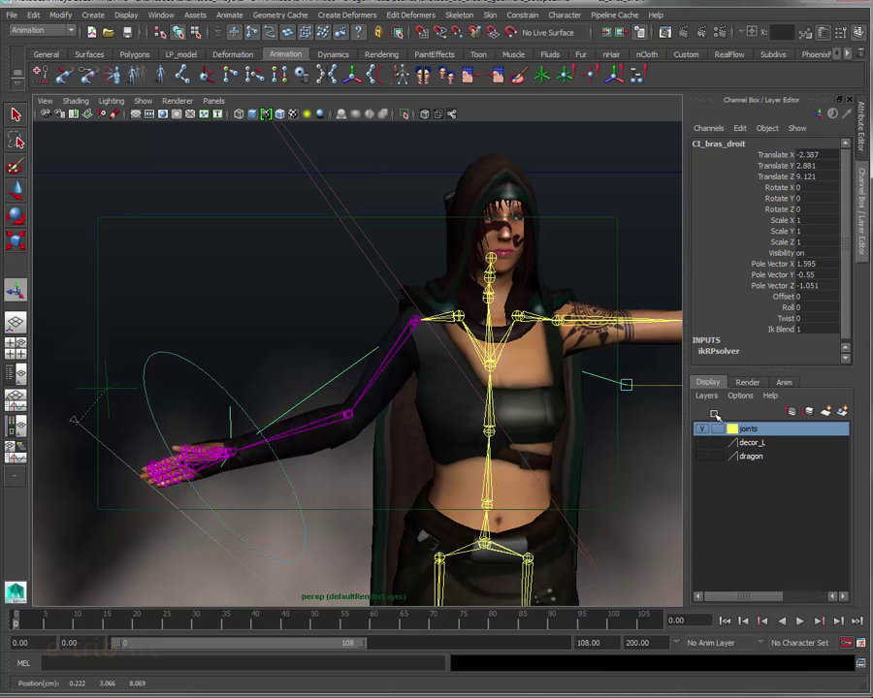
Step: Shift the pole vector left to -0.7, -0.566, -1.051 and select the Pole Vector channels
key("w")
mouse_move(715, 415)
middle_mouse_down()
mouse_move(439, 424)
mouse_move(279, 409)
mouse_move(180, 380)
mouse_move(132, 393)
mouse_move(662, 428)
mouse_move(60, 390)
mouse_move(579, 415)
mouse_move(473, 415)
mouse_move(298, 396)
mouse_move(425, 399)
mouse_move(390, 400)
middle_mouse_up()
mouse_move(288, 450)
left_mouse_down("alt")
mouse_move(307, 444)
mouse_move(241, 313)
mouse_move(262, 268)
mouse_move(315, 322)
left_mouse_up("alt")
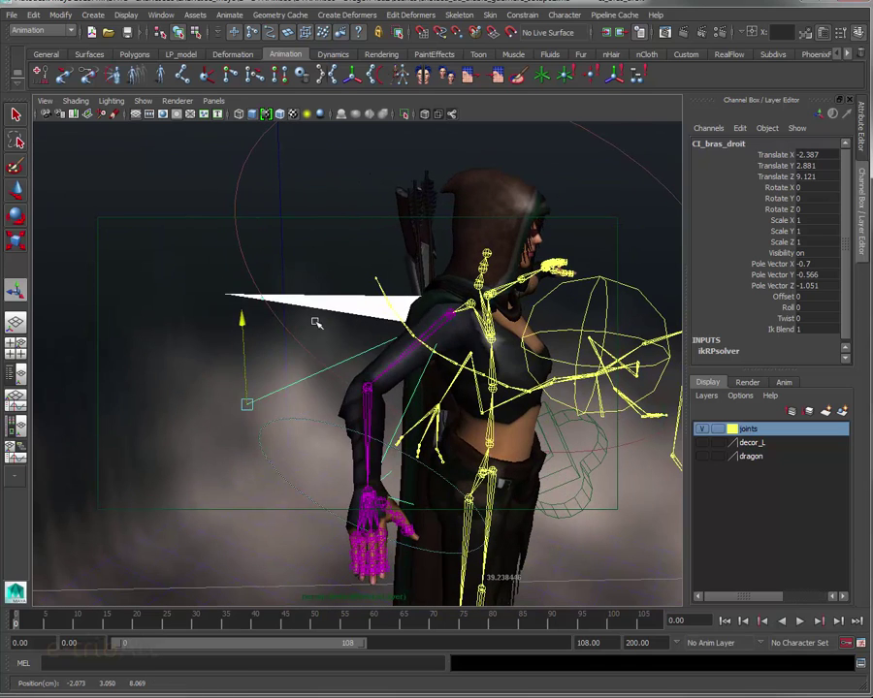
left_click_drag(771, 252, 773, 286)
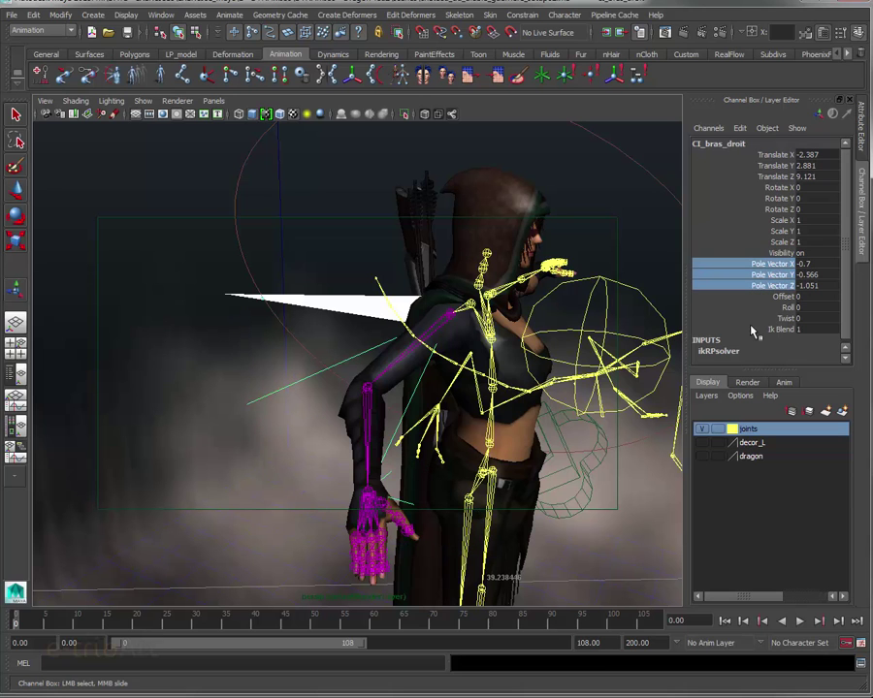
Step: Drag CI_bras_droit's twist disc so the arm chain's Twist reads -25.368
left_click_drag(482, 413, 403, 413, "alt")
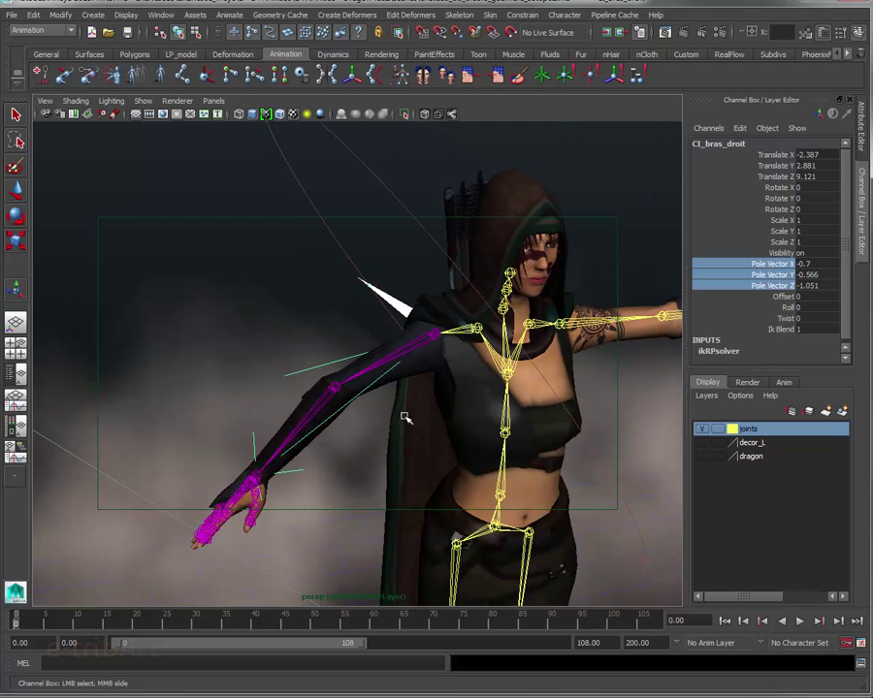
middle_click_drag(403, 413, 425, 339, "alt")
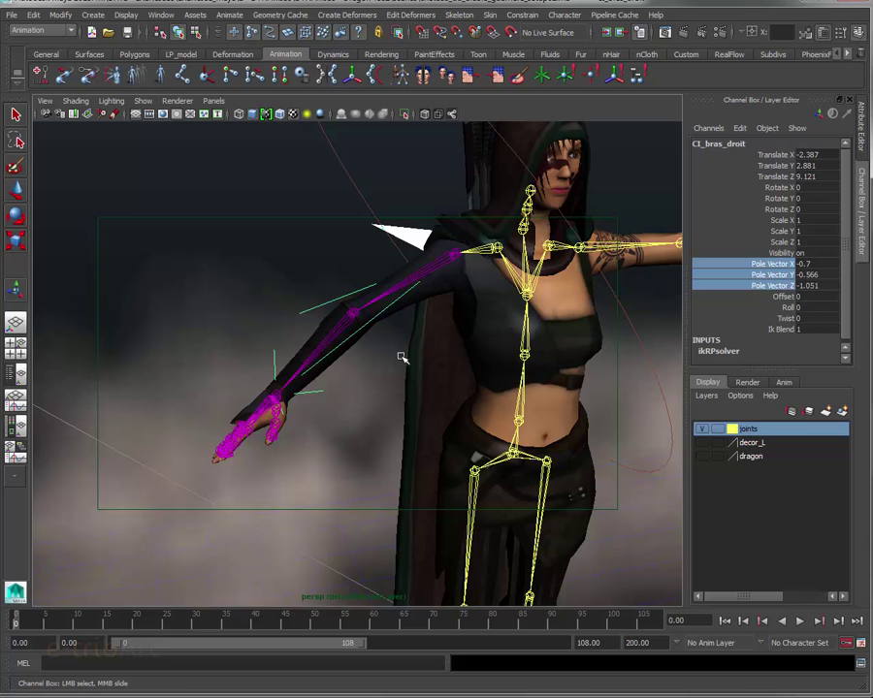
mouse_move(316, 395)
left_mouse_down("alt")
mouse_move(345, 401)
mouse_move(355, 360)
mouse_move(301, 399)
left_mouse_up("alt")
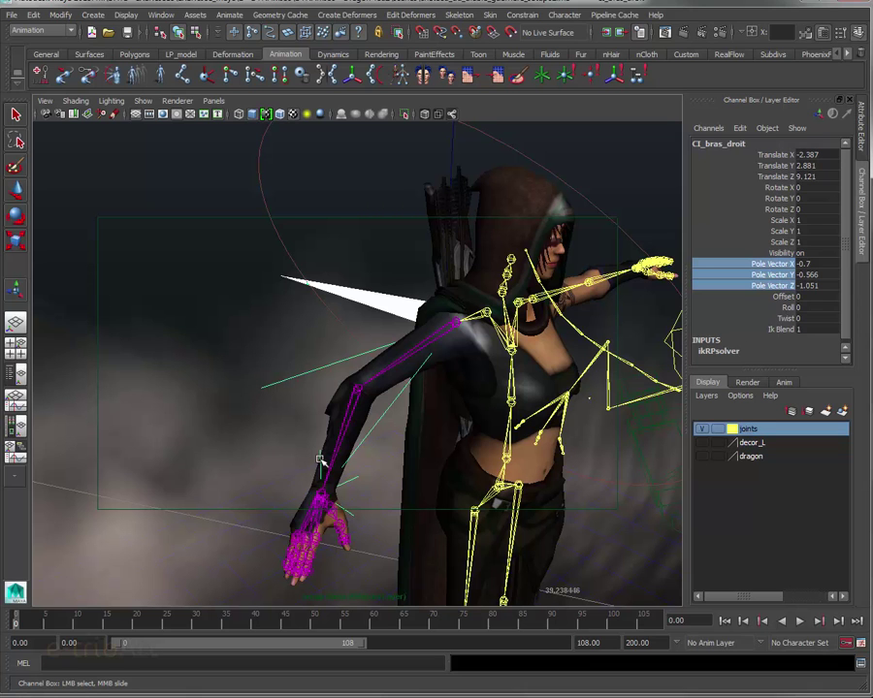
key("t")
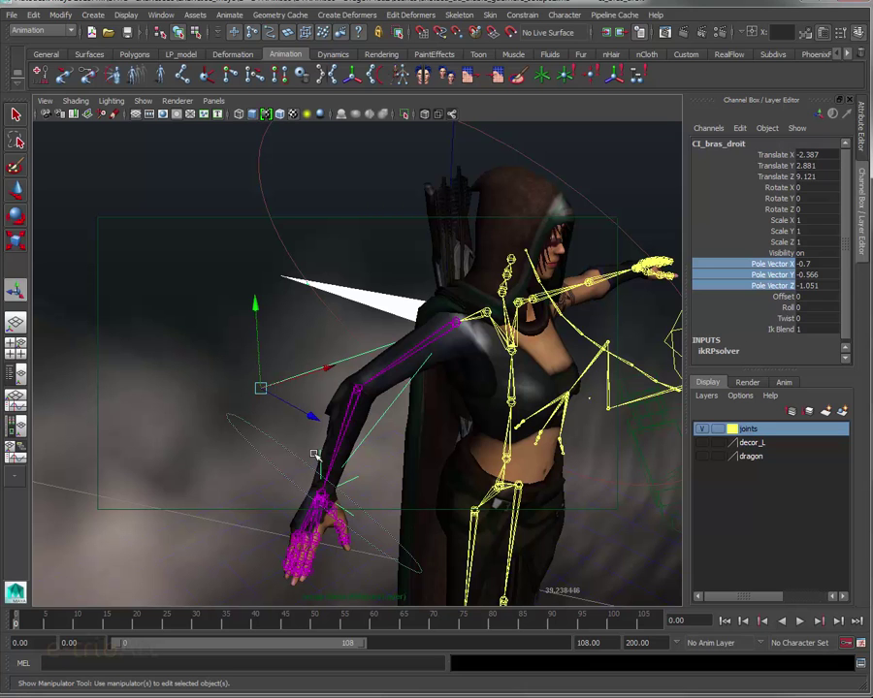
left_click_drag(318, 457, 251, 445, "alt")
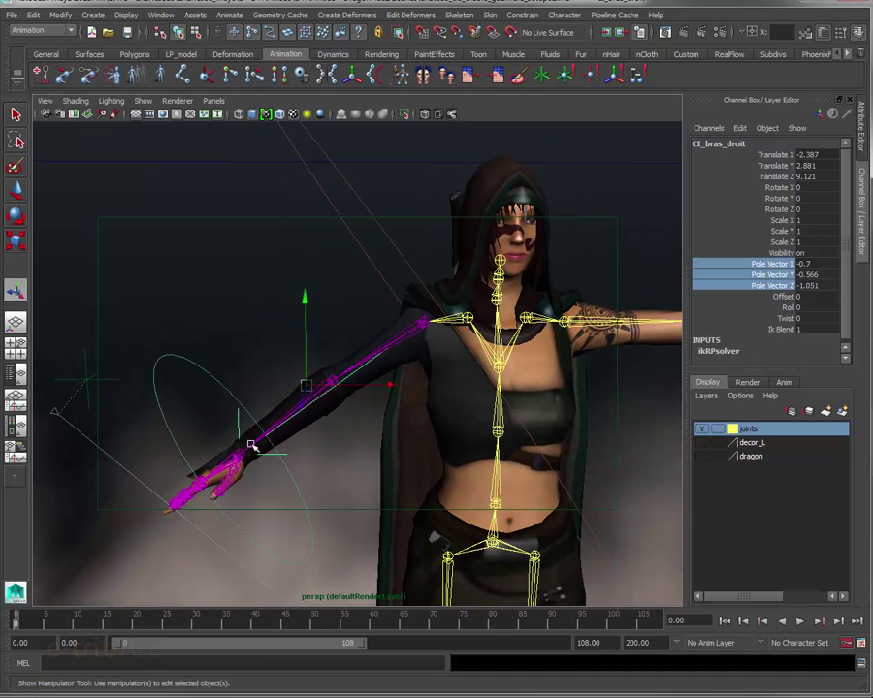
key("ctrl+z")
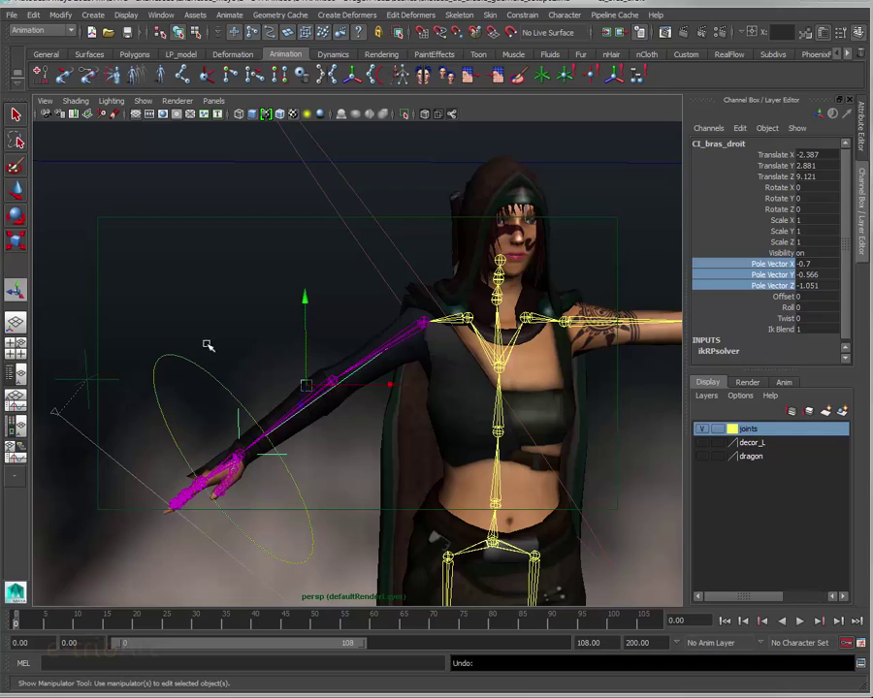
mouse_move(208, 384)
left_mouse_down("alt")
mouse_move(228, 371)
mouse_move(307, 362)
mouse_move(195, 391)
mouse_move(189, 370)
left_mouse_up("alt")
left_click(190, 365)
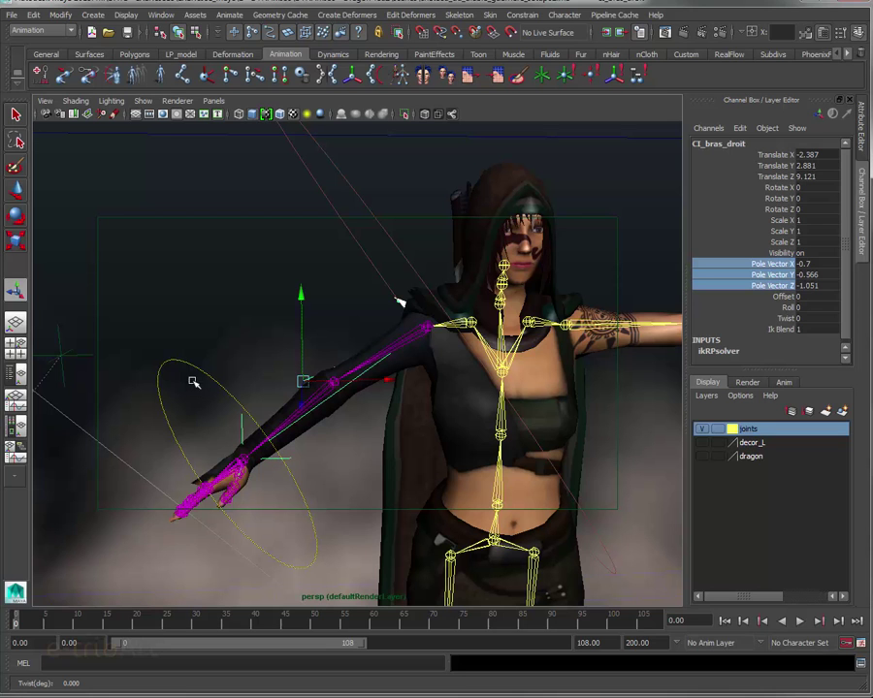
mouse_move(215, 380)
left_mouse_down()
mouse_move(258, 431)
mouse_move(219, 381)
mouse_move(168, 351)
mouse_move(240, 424)
mouse_move(248, 452)
mouse_move(226, 393)
mouse_move(199, 359)
mouse_move(172, 335)
mouse_move(152, 335)
mouse_move(230, 401)
mouse_move(198, 383)
mouse_move(514, 174)
left_mouse_up()
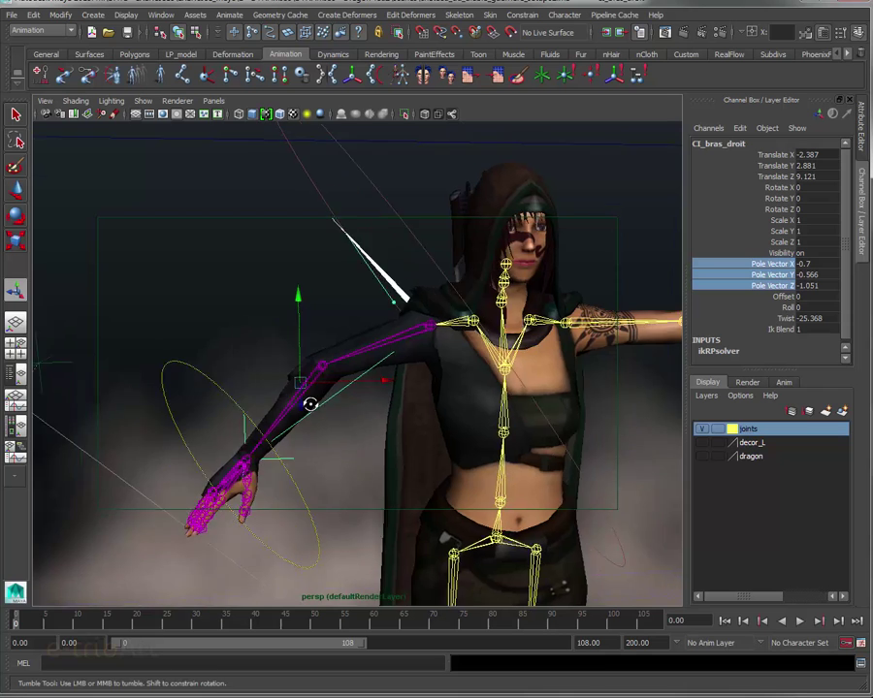
Step: Reselect the right arm IK handle CI_bras_droit
left_click(515, 151)
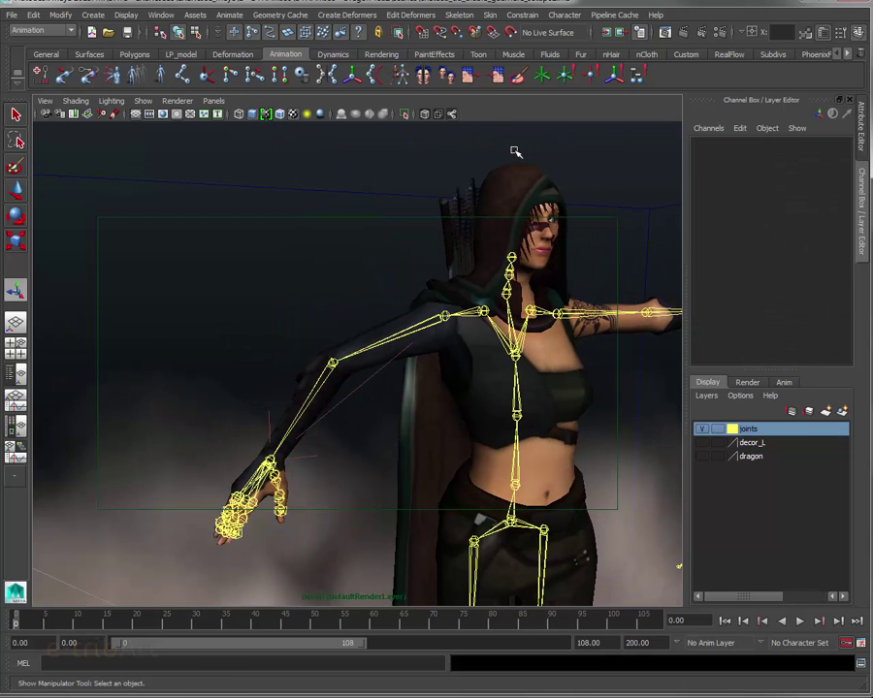
left_click(273, 416)
left_click(271, 424)
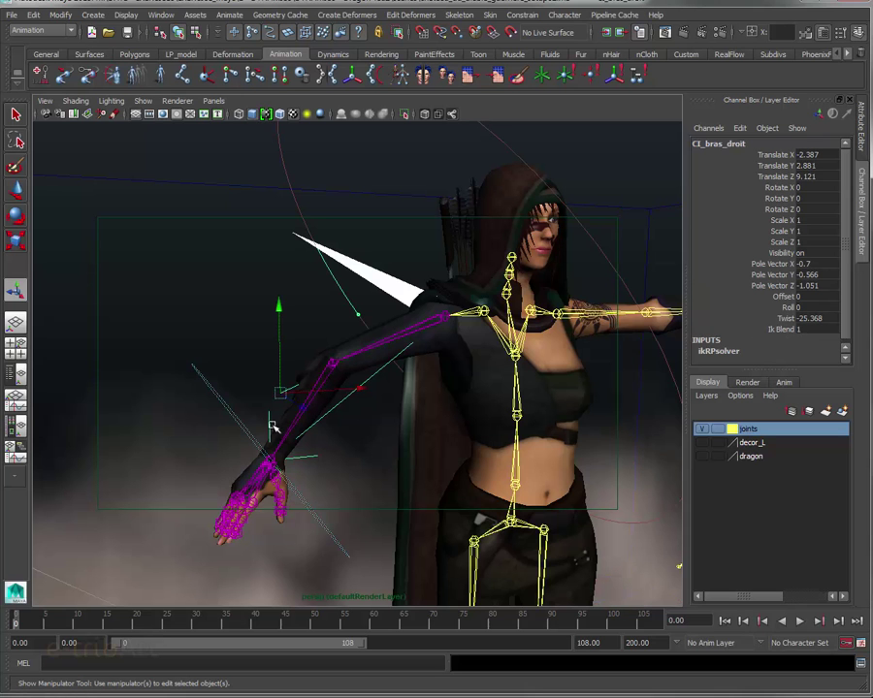
mouse_move(248, 431)
left_mouse_down("alt")
mouse_move(224, 412)
mouse_move(279, 378)
left_mouse_up("alt")
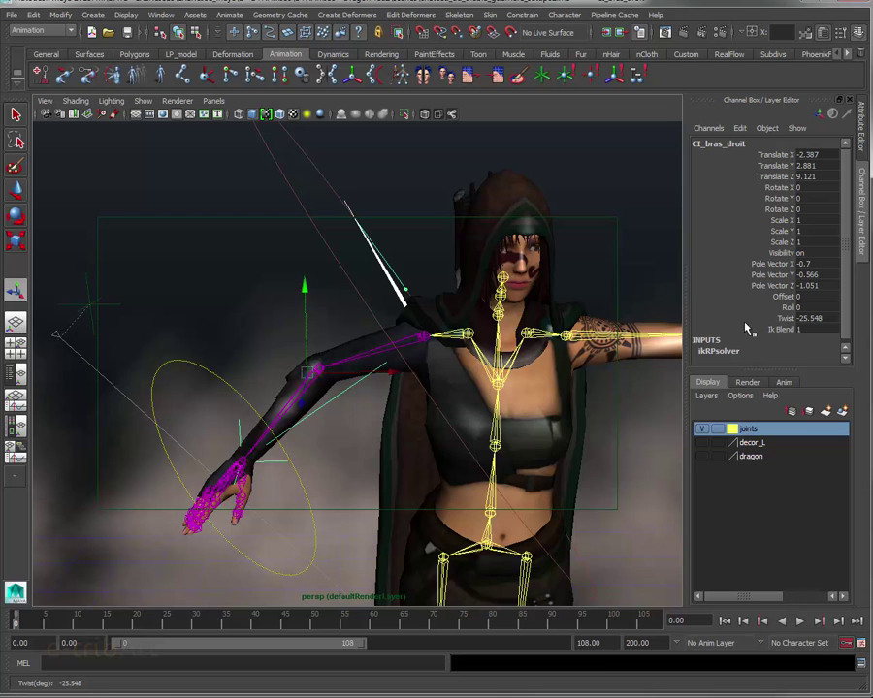
Step: Middle-drag the Twist channel down to -33.468
left_click(779, 321)
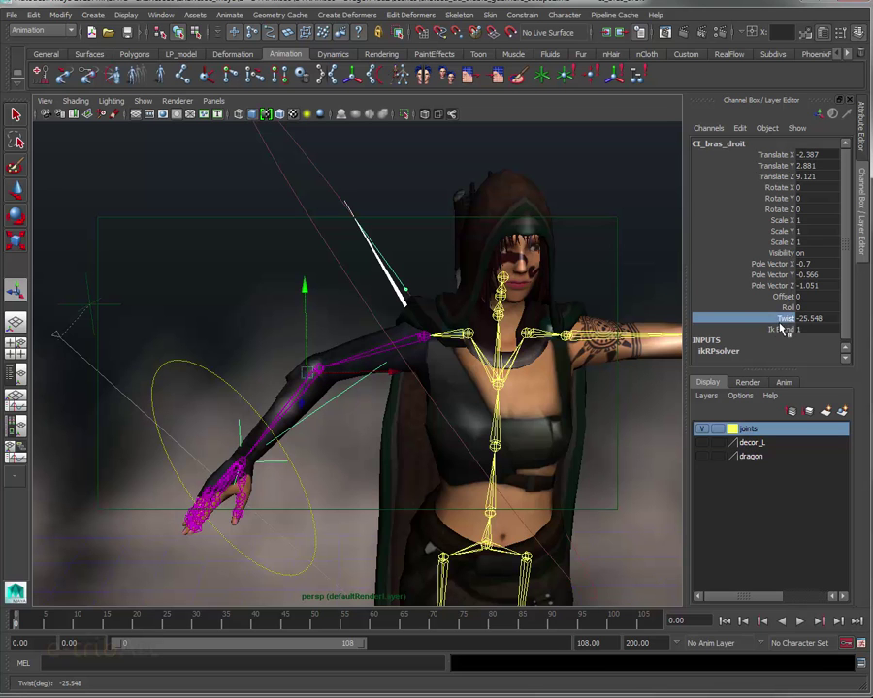
left_click_drag(529, 355, 514, 355, "alt")
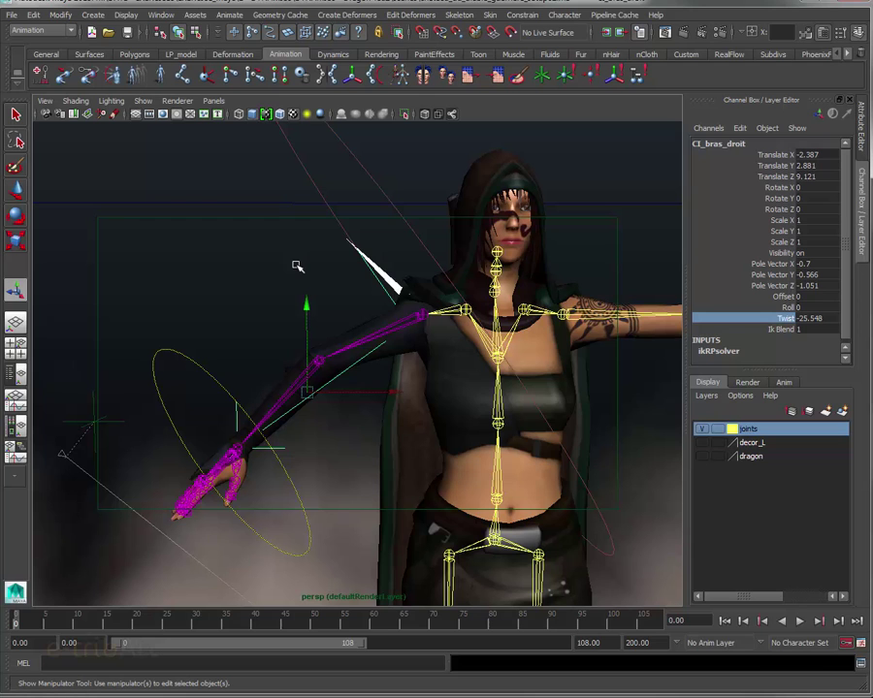
middle_click(294, 260)
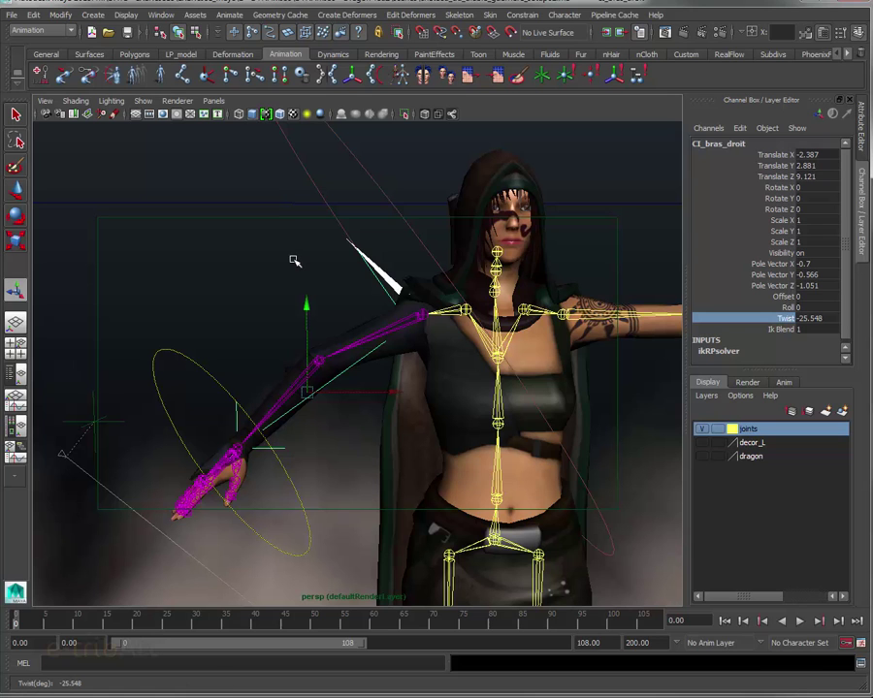
mouse_move(295, 260)
middle_mouse_down()
mouse_move(266, 258)
mouse_move(344, 269)
mouse_move(275, 269)
mouse_move(250, 273)
mouse_move(311, 278)
mouse_move(240, 282)
mouse_move(303, 288)
mouse_move(334, 303)
mouse_move(275, 286)
mouse_move(308, 301)
mouse_move(286, 288)
middle_mouse_up()
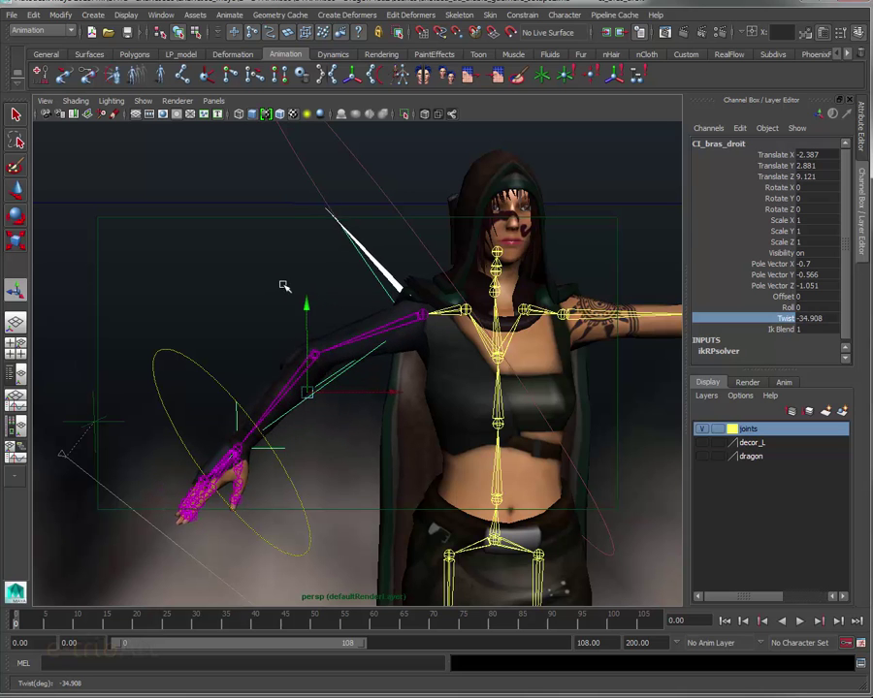
left_click_drag(291, 376, 374, 390, "alt")
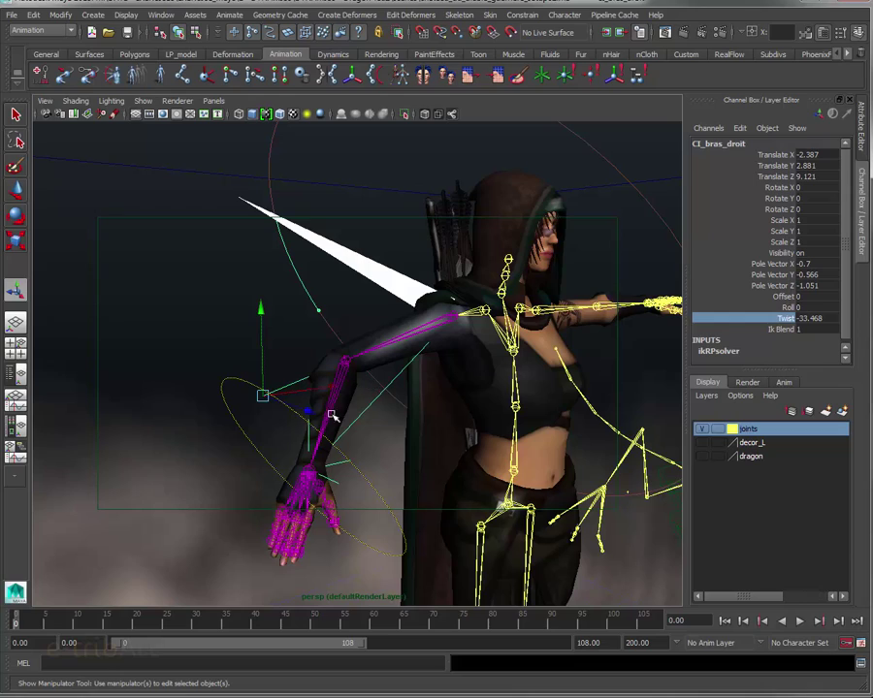
mouse_move(262, 407)
left_mouse_down("alt")
mouse_move(324, 443)
mouse_move(315, 446)
left_mouse_up("alt")
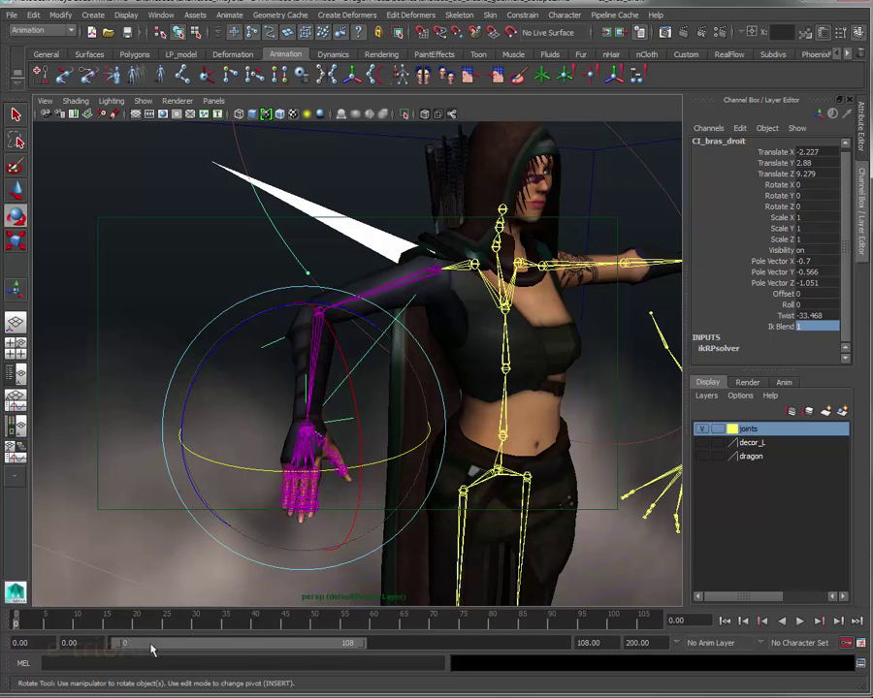
Step: Scrub the time slider to test the right arm's motion, then return to frame 0
left_click(179, 628)
mouse_move(243, 407)
left_mouse_down("alt")
mouse_move(303, 458)
mouse_move(325, 451)
left_mouse_up("alt")
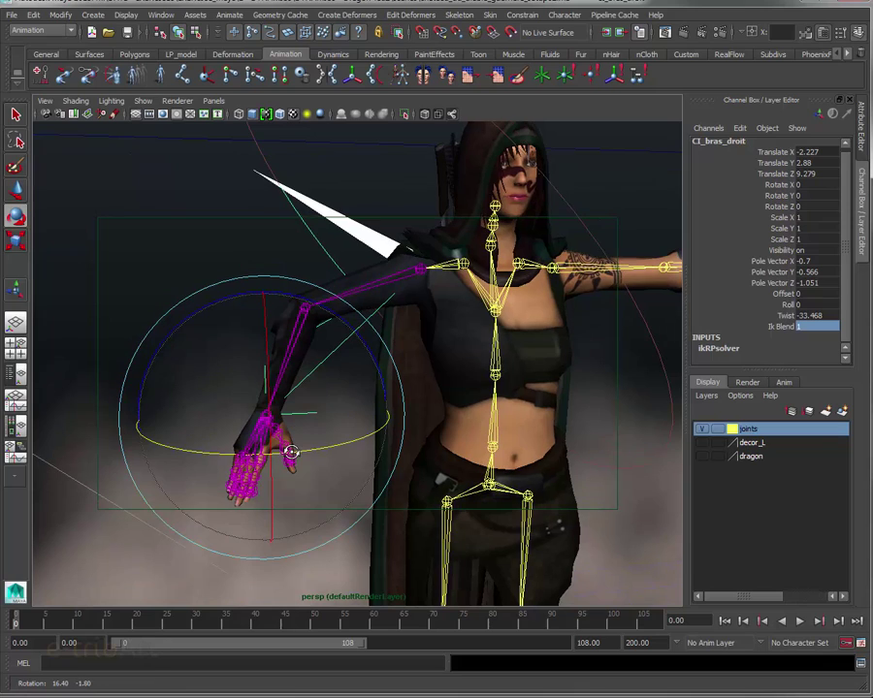
left_click_drag(361, 448, 351, 443, "alt")
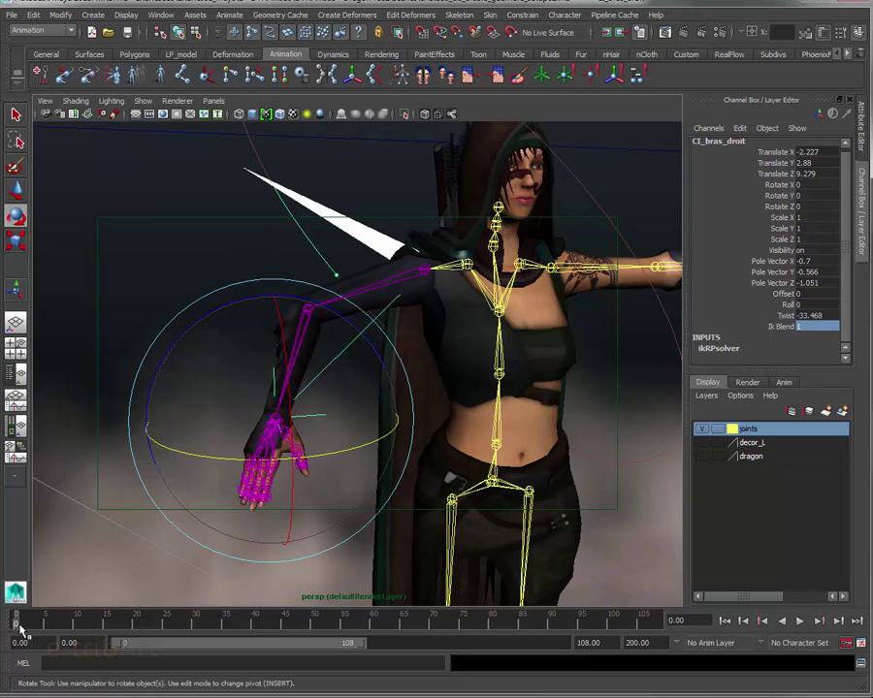
left_click_drag(20, 628, 15, 628)
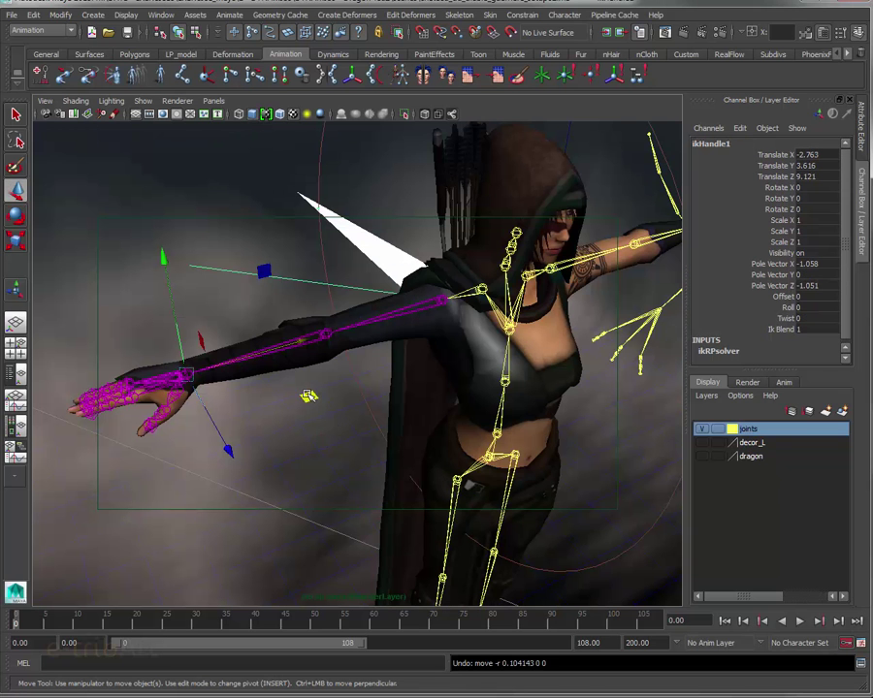
left_click_drag(308, 400, 320, 401, "alt")
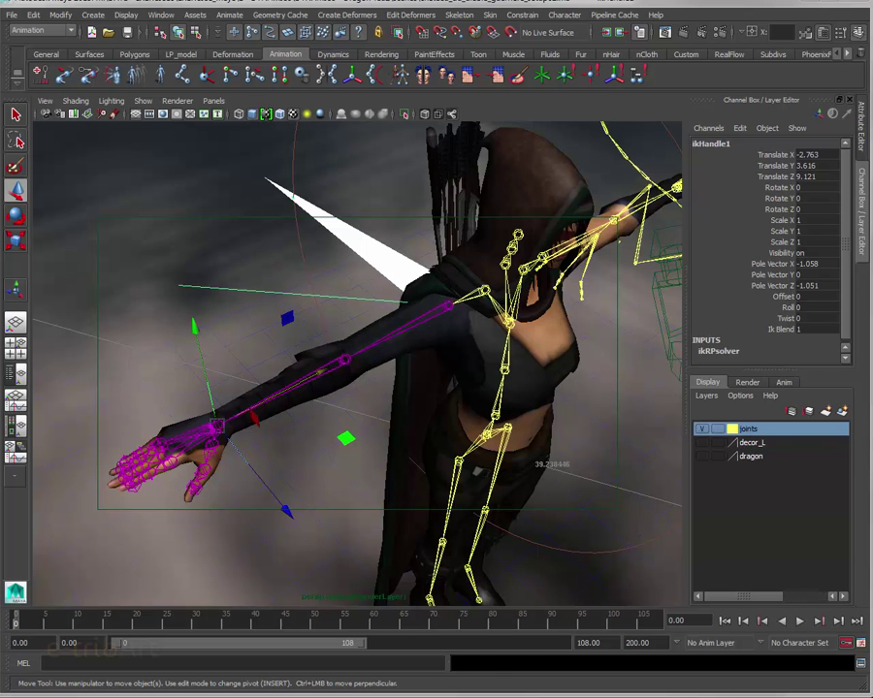
type("CI_bras_droit")
key("Return")
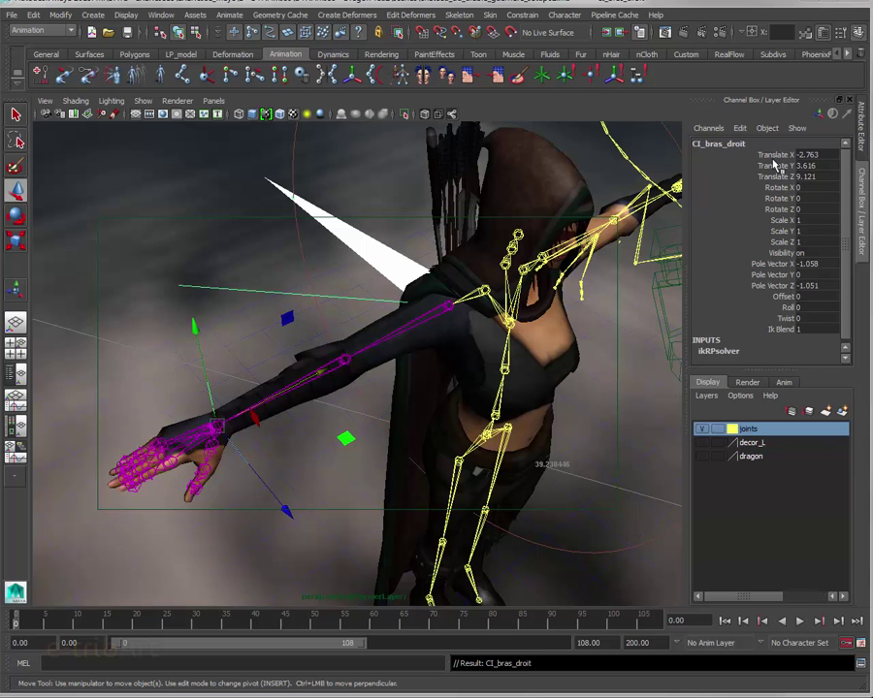
left_click_drag(762, 155, 764, 178)
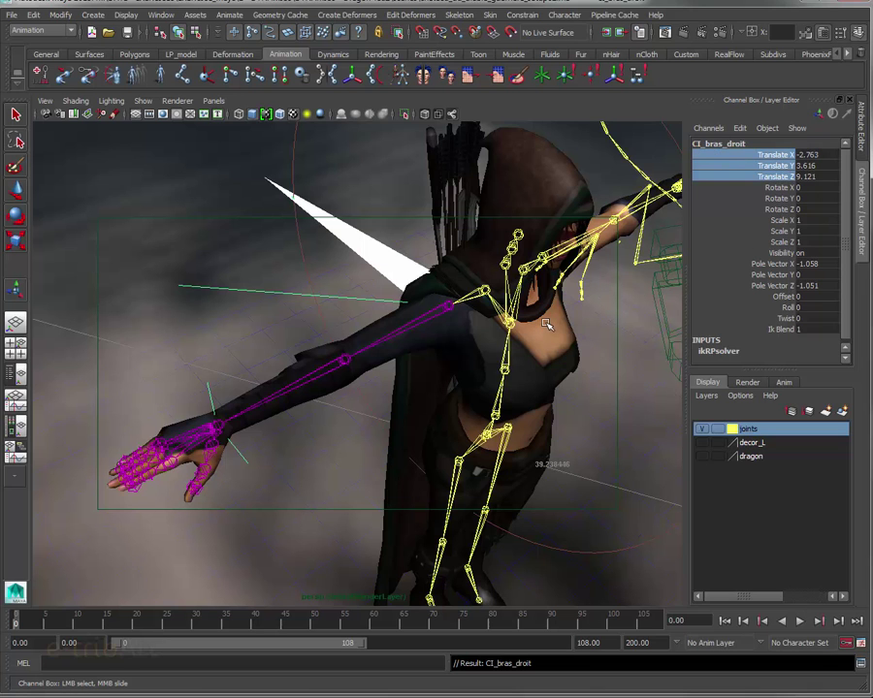
left_click_drag(813, 155, 814, 176)
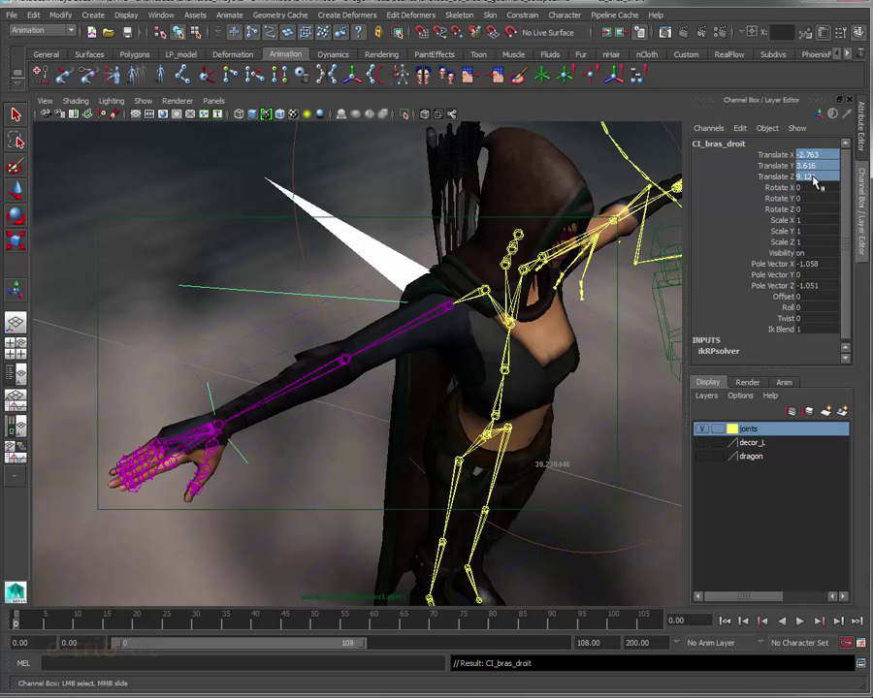
mouse_move(367, 403)
left_mouse_down("alt")
mouse_move(345, 390)
mouse_move(340, 381)
mouse_move(346, 389)
mouse_move(356, 380)
mouse_move(347, 376)
mouse_move(346, 405)
mouse_move(358, 401)
mouse_move(311, 386)
mouse_move(336, 366)
mouse_move(356, 402)
left_mouse_up("alt")
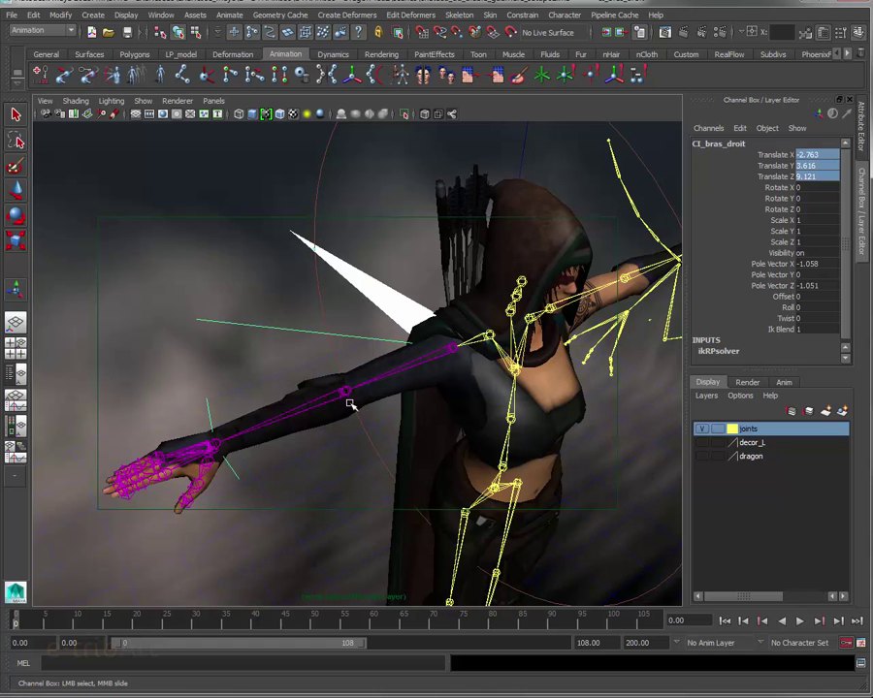
mouse_move(350, 405)
left_mouse_down("alt")
mouse_move(288, 376)
mouse_move(369, 402)
left_mouse_up("alt")
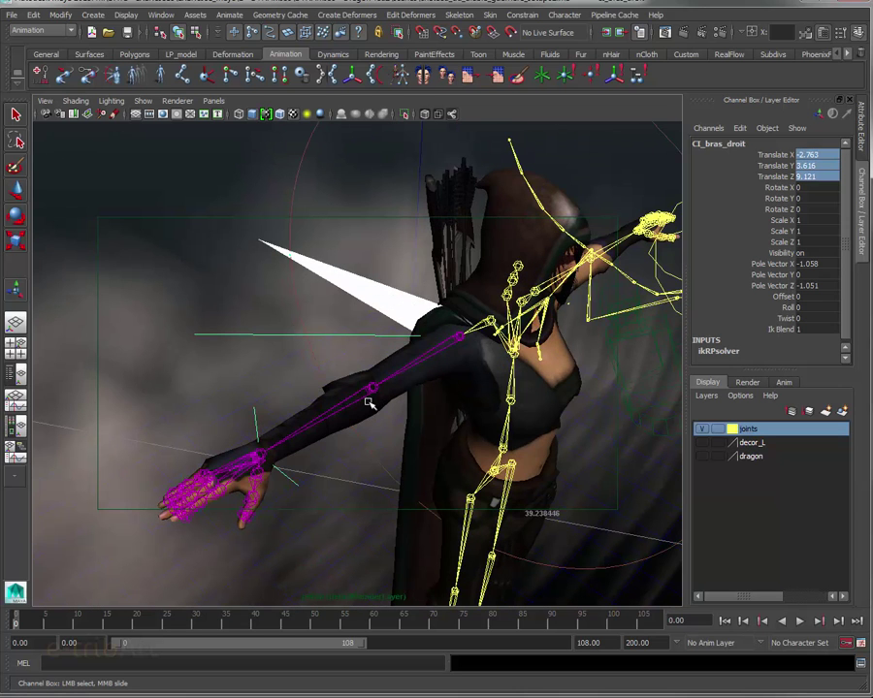
left_click_drag(370, 398, 334, 388, "alt")
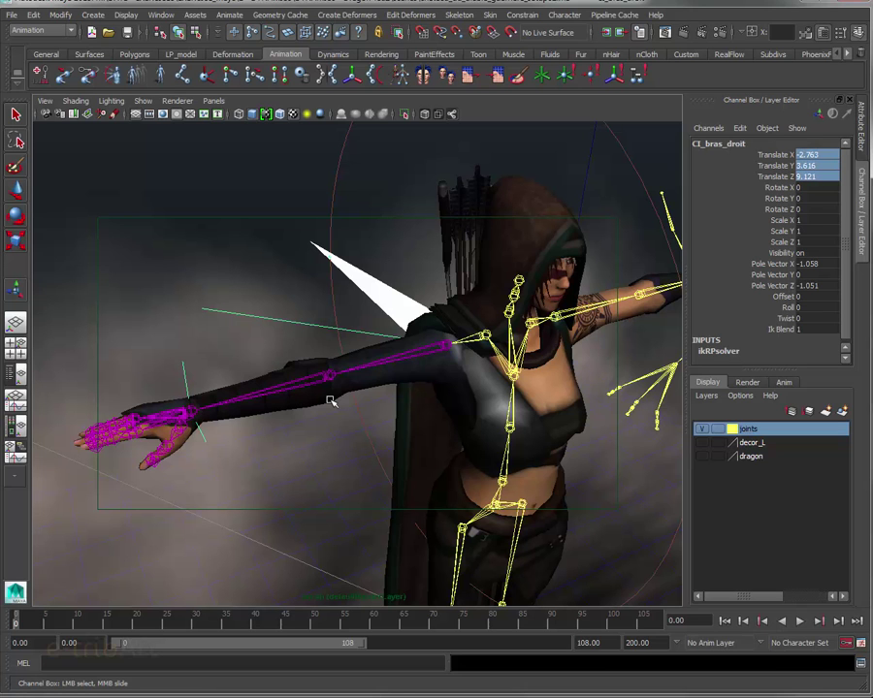
mouse_move(331, 401)
left_mouse_down("alt")
mouse_move(361, 398)
mouse_move(295, 407)
mouse_move(286, 398)
mouse_move(321, 395)
left_mouse_up("alt")
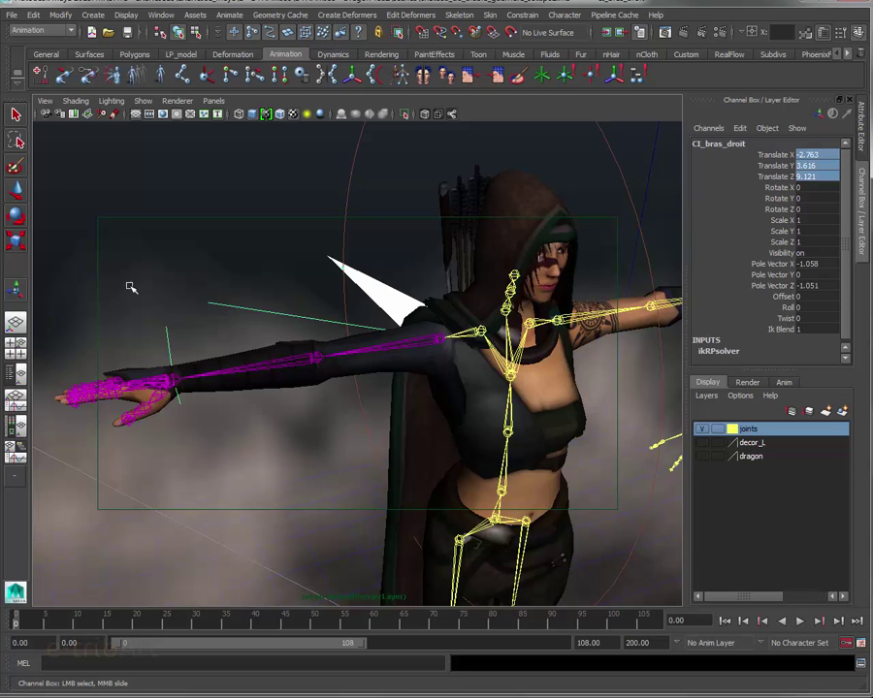
left_click_drag(174, 355, 201, 362, "alt")
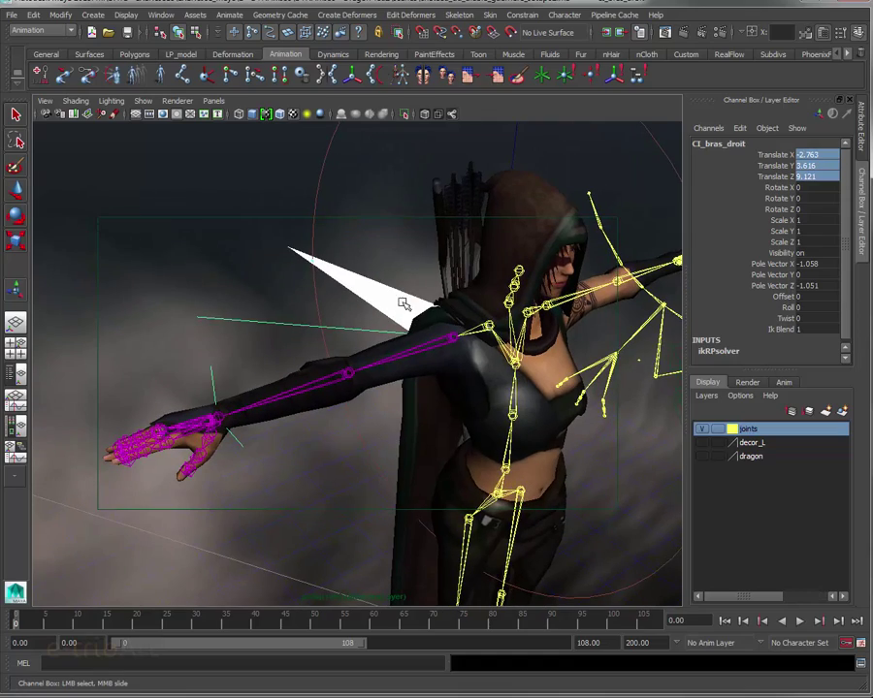
mouse_move(407, 346)
left_mouse_down("alt")
mouse_move(414, 374)
mouse_move(453, 380)
mouse_move(382, 357)
mouse_move(386, 346)
mouse_move(402, 363)
mouse_move(396, 335)
mouse_move(405, 346)
mouse_move(361, 325)
left_mouse_up("alt")
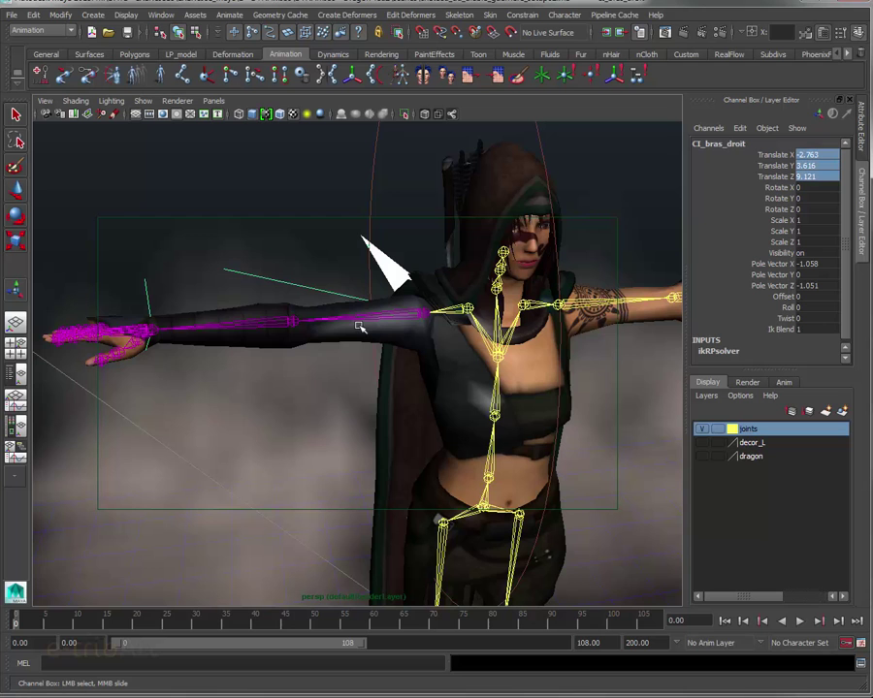
mouse_move(358, 326)
left_mouse_down("alt")
mouse_move(370, 328)
mouse_move(347, 322)
mouse_move(413, 339)
mouse_move(404, 343)
left_mouse_up("alt")
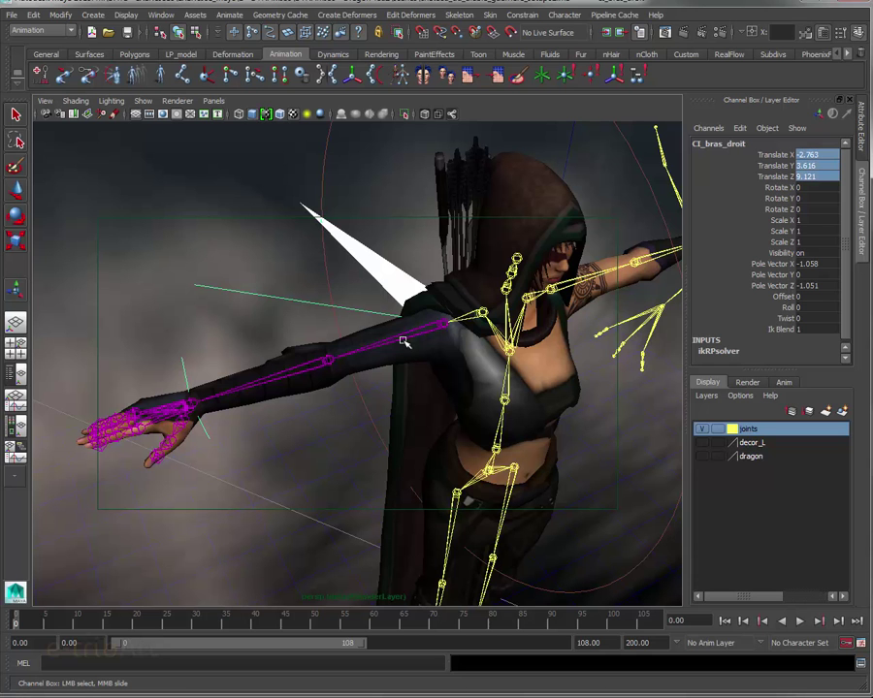
mouse_move(402, 342)
left_mouse_down("alt")
mouse_move(337, 316)
mouse_move(341, 309)
mouse_move(411, 321)
mouse_move(419, 333)
mouse_move(401, 353)
mouse_move(419, 305)
mouse_move(400, 327)
left_mouse_up("alt")
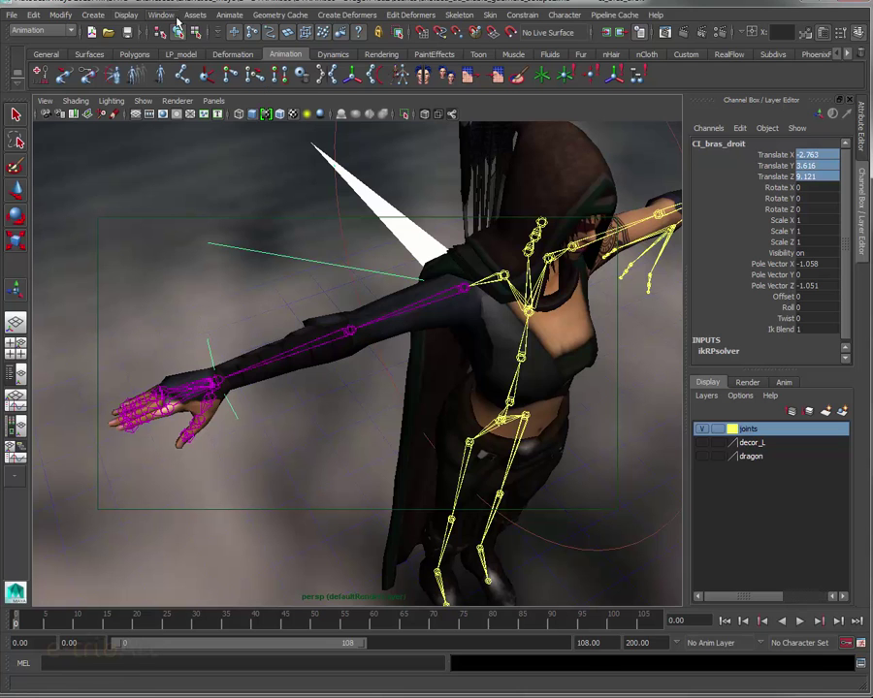
Step: Create a NURBS circle and move it beside the character's feet at -2.409, 0, 8.524
left_click(62, 16)
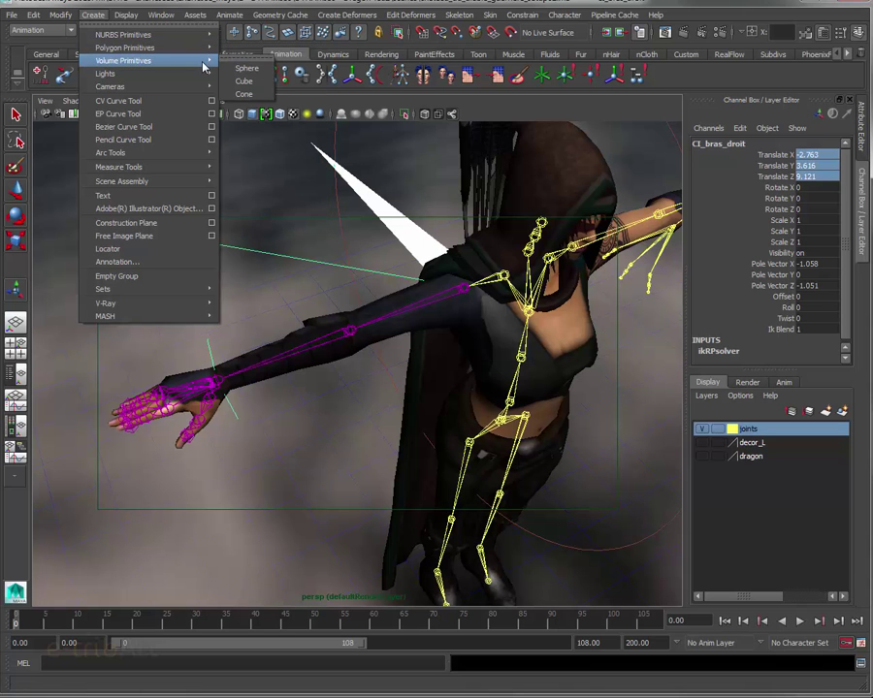
mouse_move(136, 35)
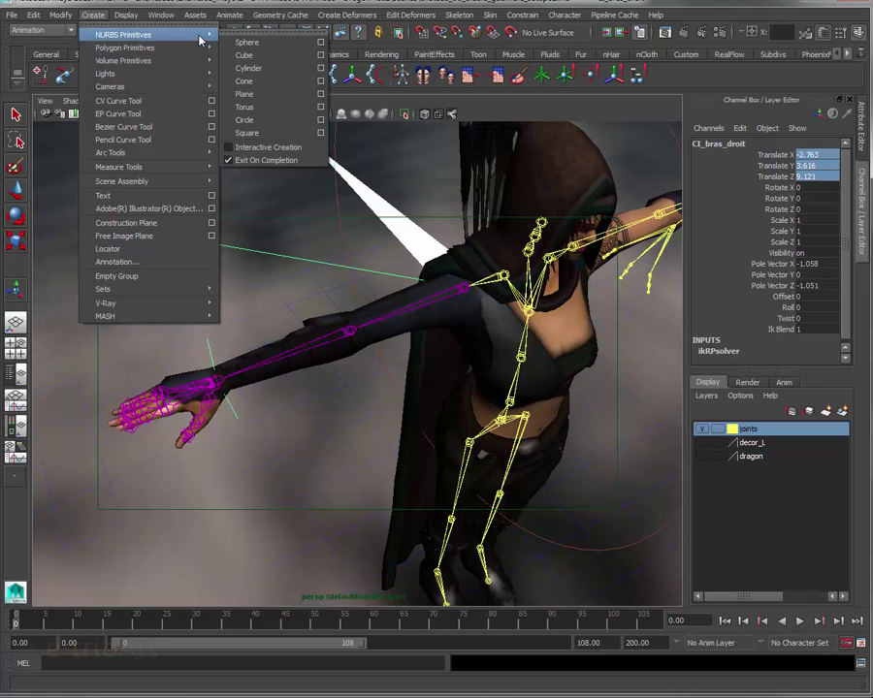
left_click(244, 120)
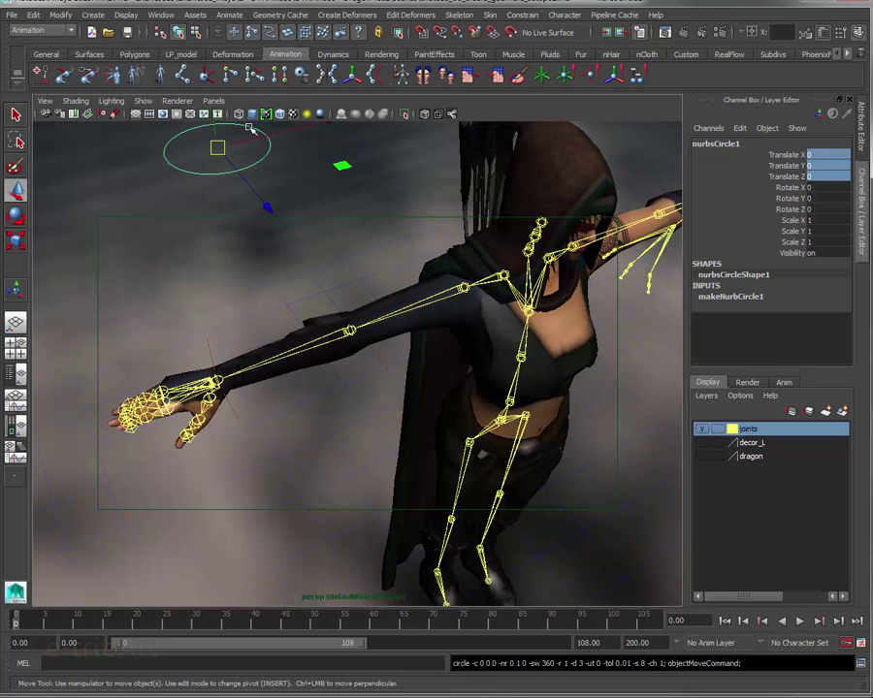
left_click_drag(268, 208, 645, 648)
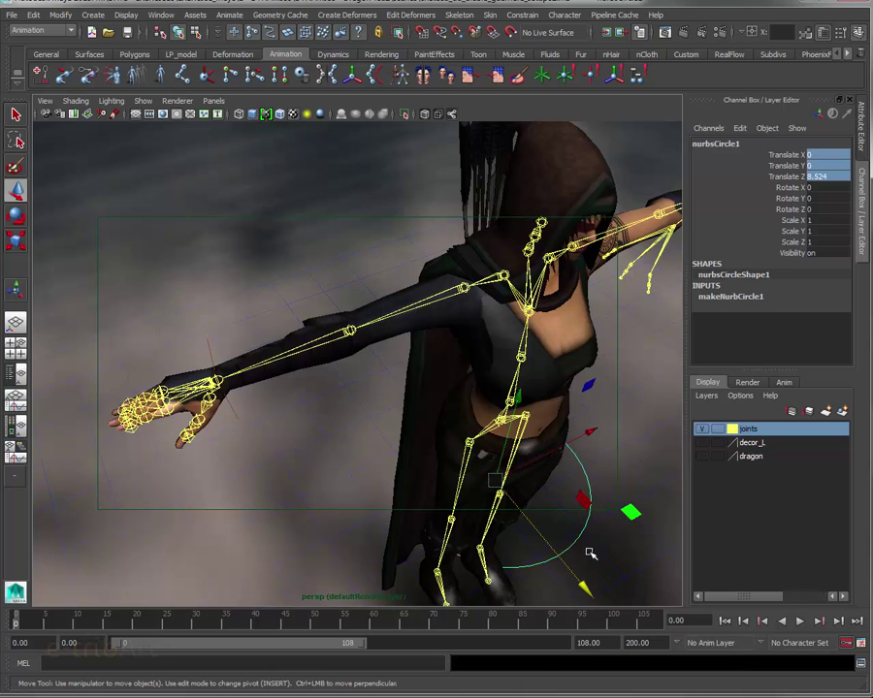
left_click_drag(586, 550, 509, 524, "alt")
middle_click_drag(500, 514, 528, 376, "alt")
mouse_move(623, 427)
left_mouse_down()
mouse_move(382, 442)
mouse_move(424, 467)
left_mouse_up()
middle_click_drag(423, 467, 670, 328, "alt")
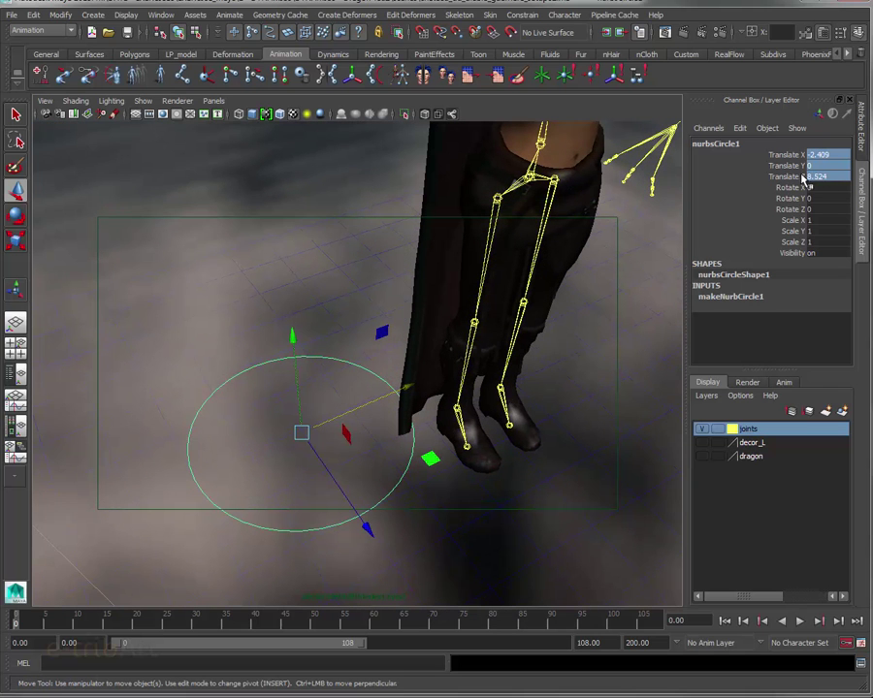
Step: Set makeNurbCircle1 to Linear degree with 4 sections, making a square, and reselect the curve
left_click(737, 296)
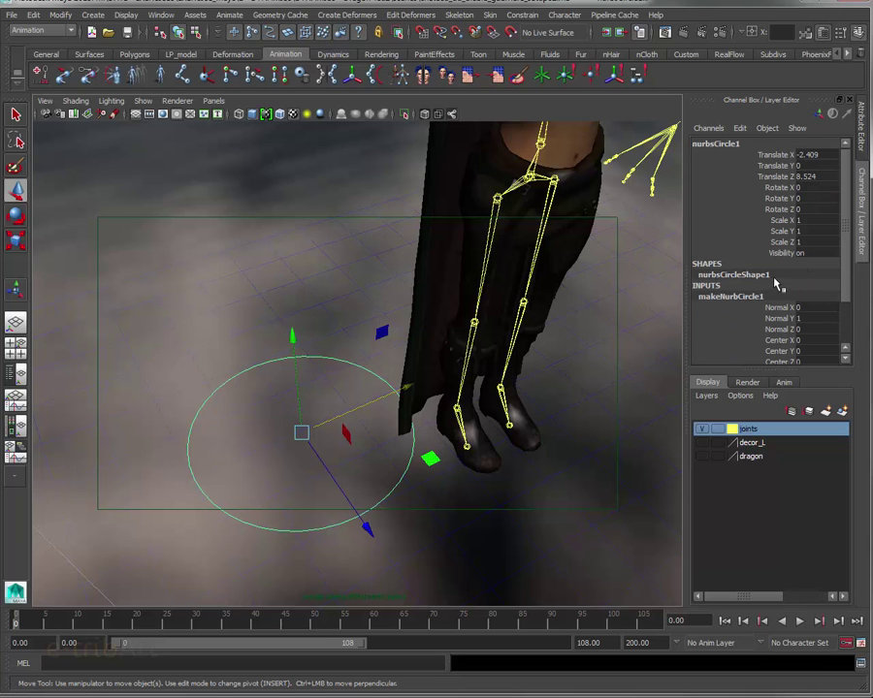
double_click(774, 277)
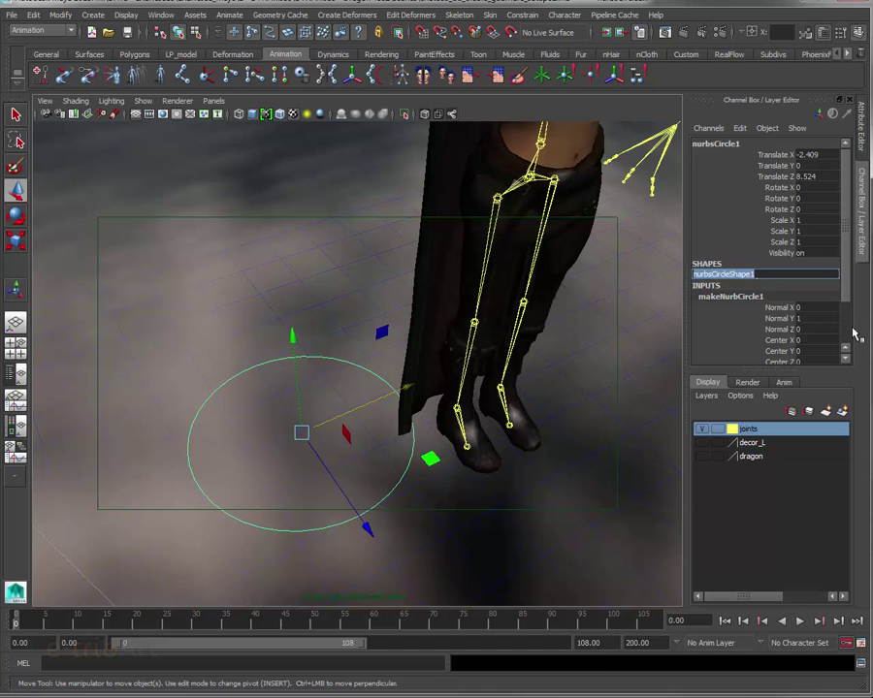
scroll(845, 340, "down", 3)
left_click(807, 337)
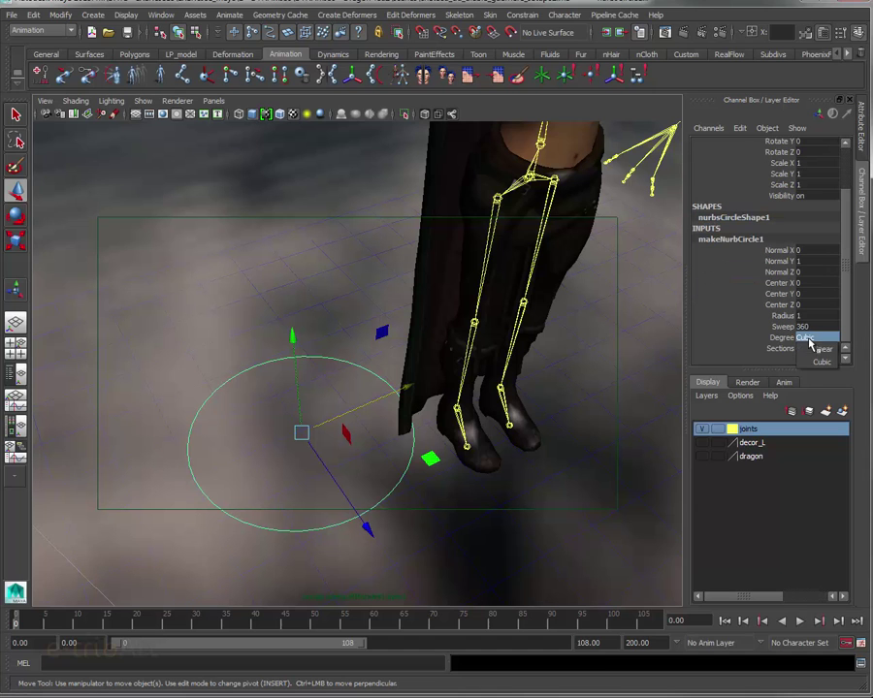
left_click(819, 350)
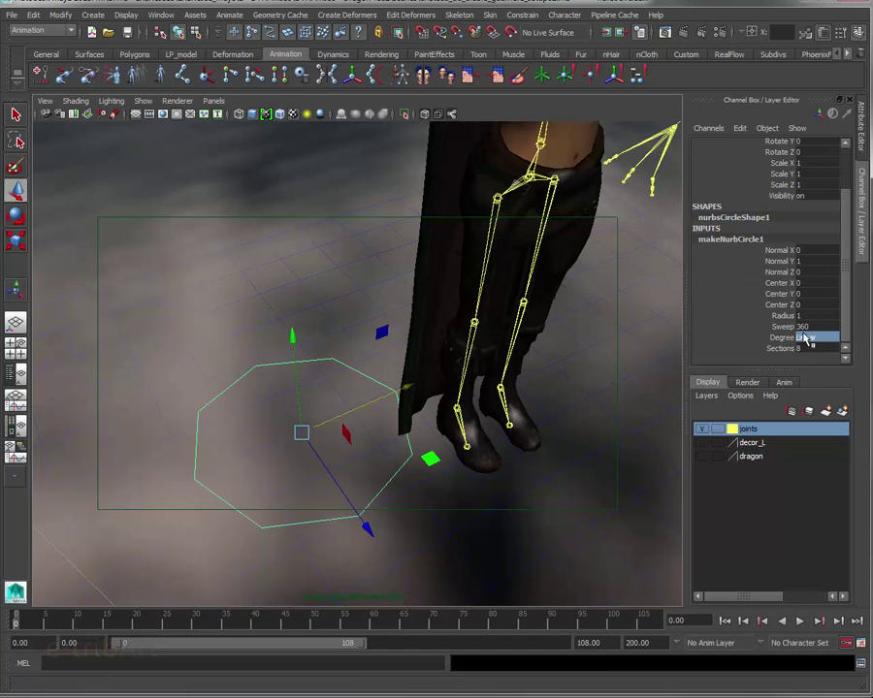
left_click(808, 348)
key("Return")
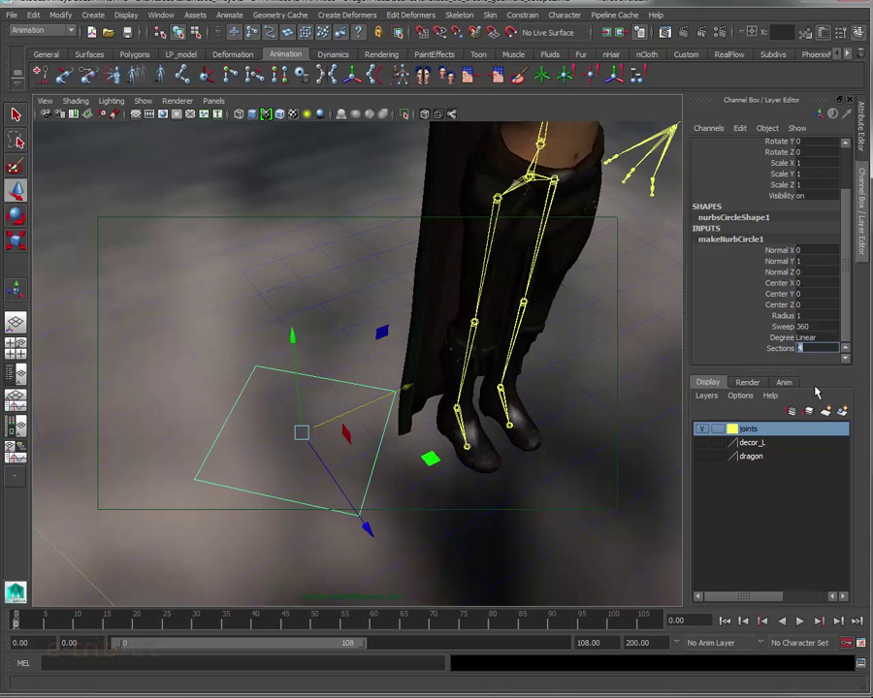
mouse_move(242, 411)
left_mouse_down("alt")
mouse_move(313, 423)
mouse_move(330, 405)
left_mouse_up("alt")
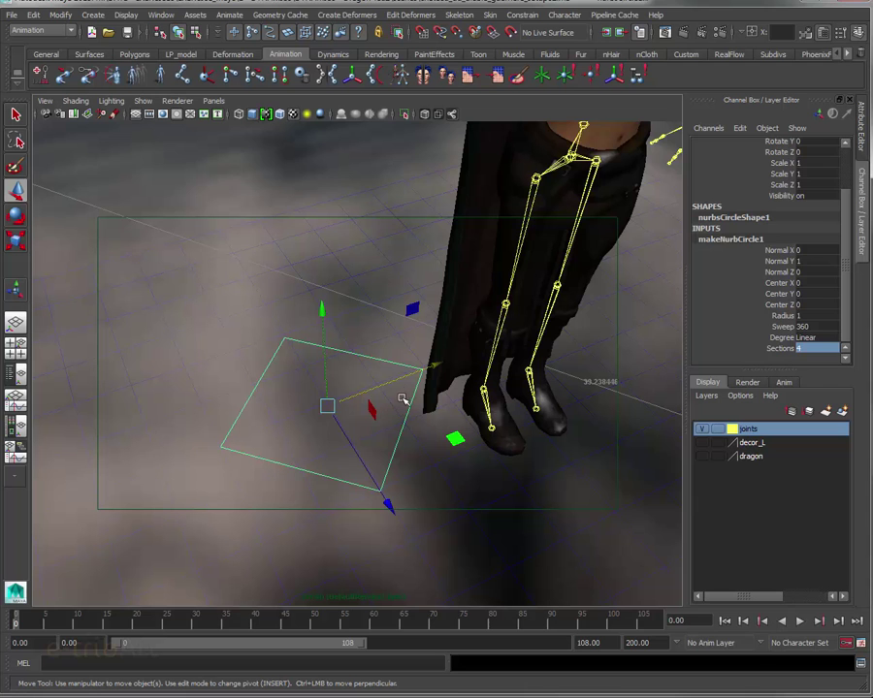
left_click(390, 362)
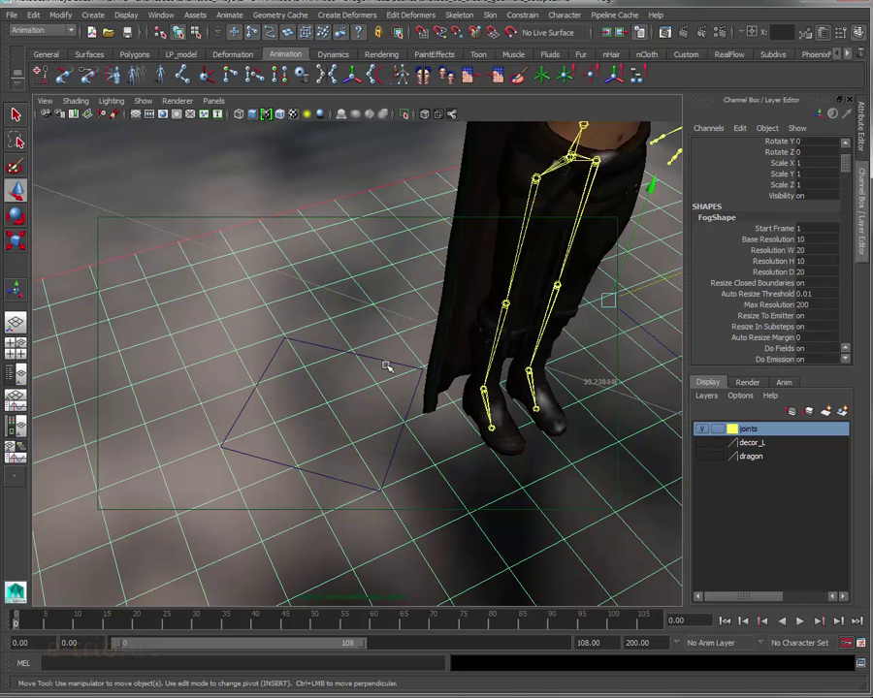
left_click(411, 402)
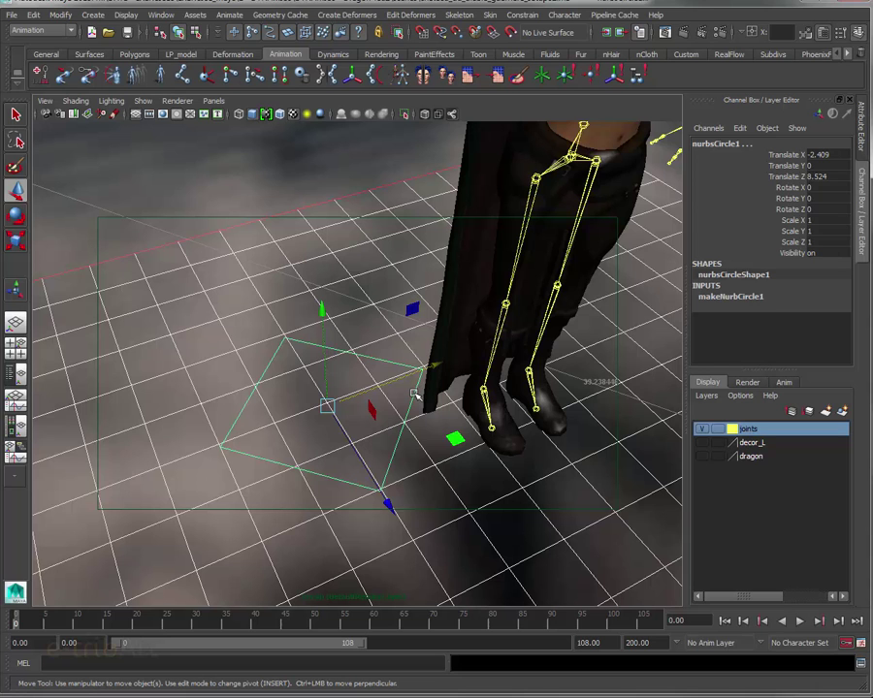
Step: In component mode, drag two corner CVs of the square into an arrow-like outline
key("F8")
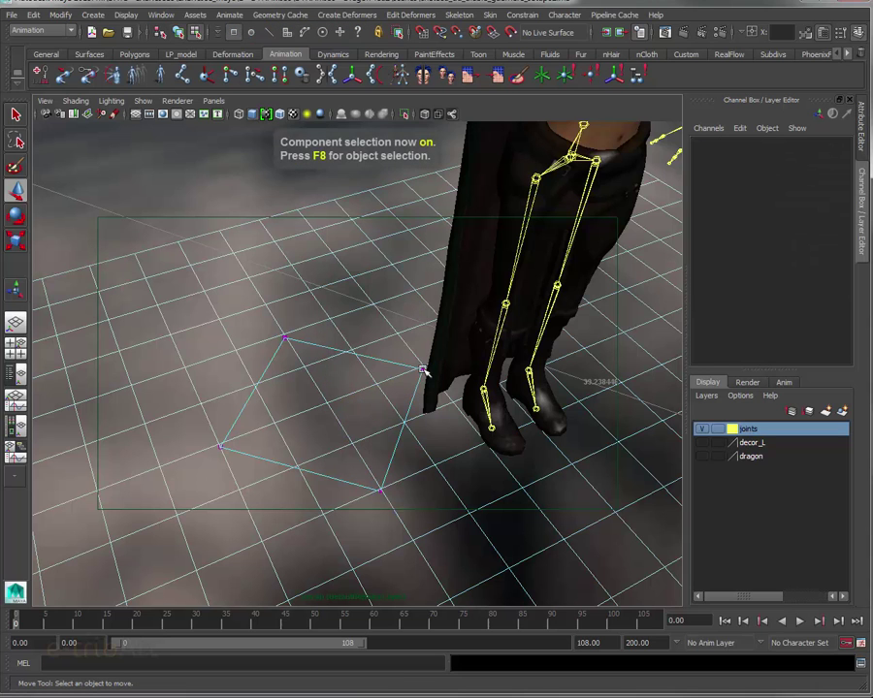
left_click(422, 369)
left_click_drag(433, 263, 423, 216)
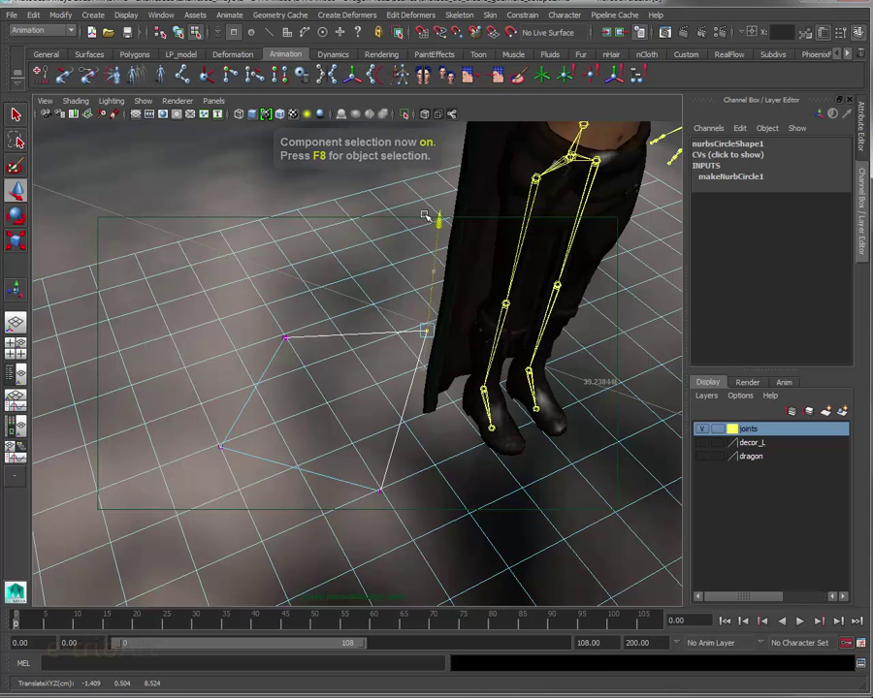
left_click_drag(534, 277, 458, 301)
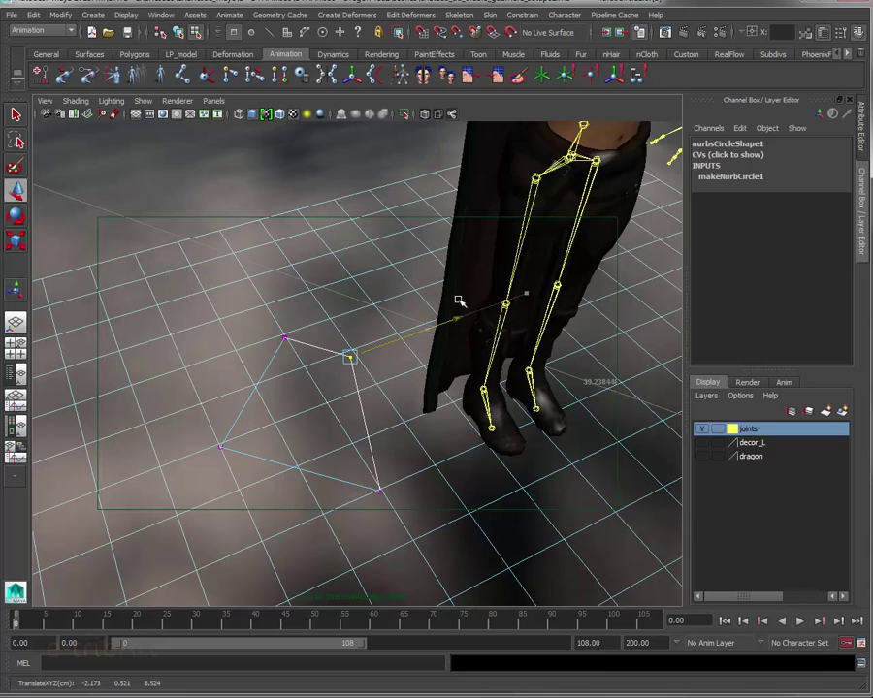
left_click(222, 448)
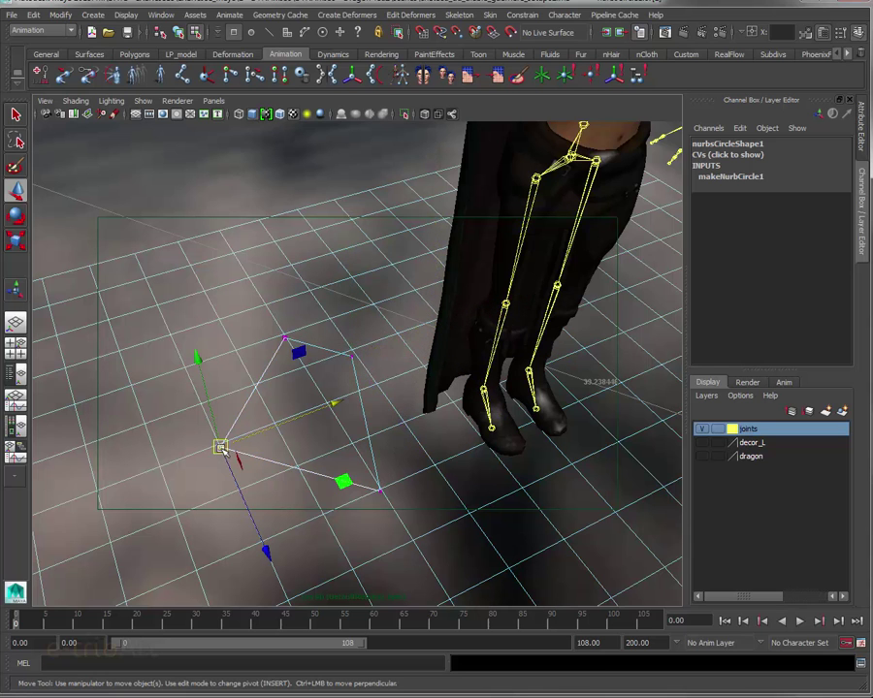
left_click_drag(335, 403, 282, 417)
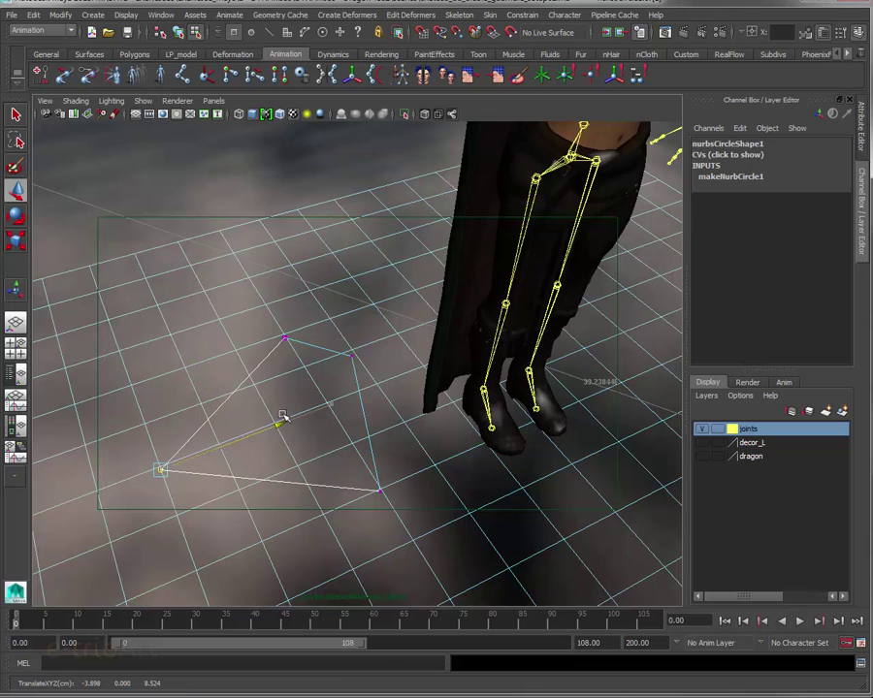
key("r")
left_click_drag(333, 456, 371, 433, "alt")
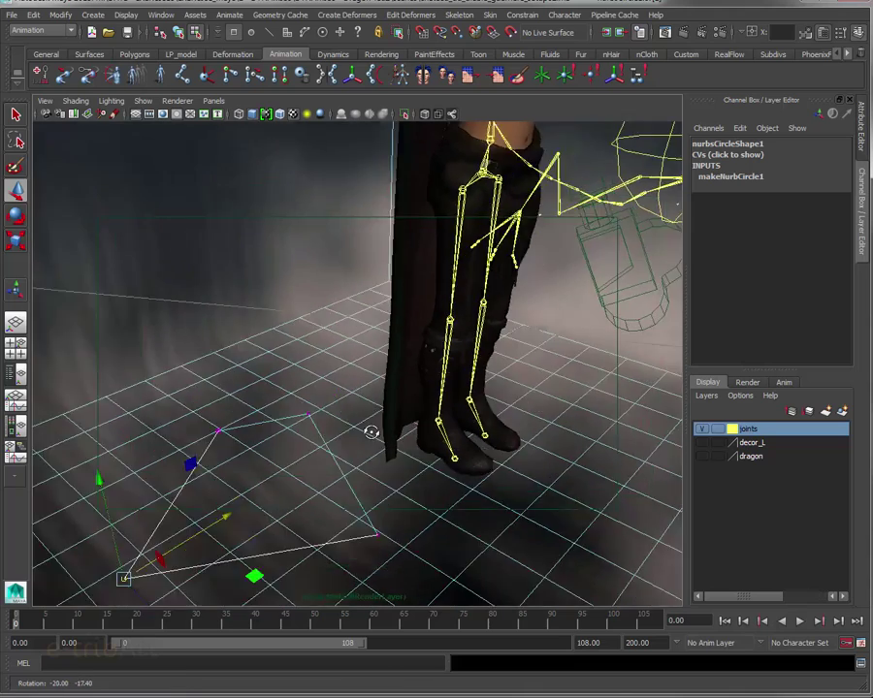
right_click_drag(371, 433, 327, 466, "alt")
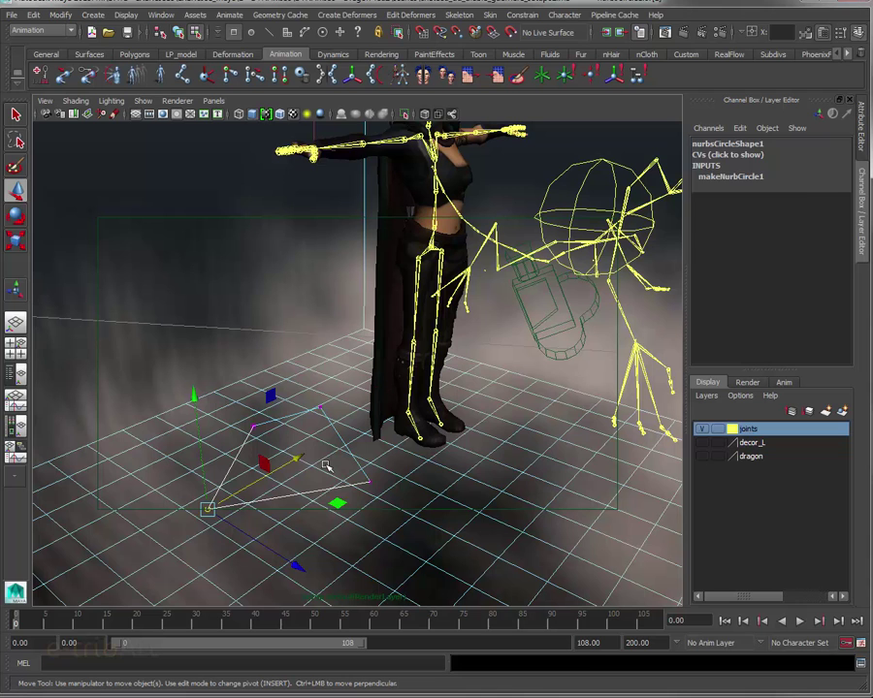
key("F8")
Step: Scale the curve down to about 0.57 and raise it to shoulder height
key("r")
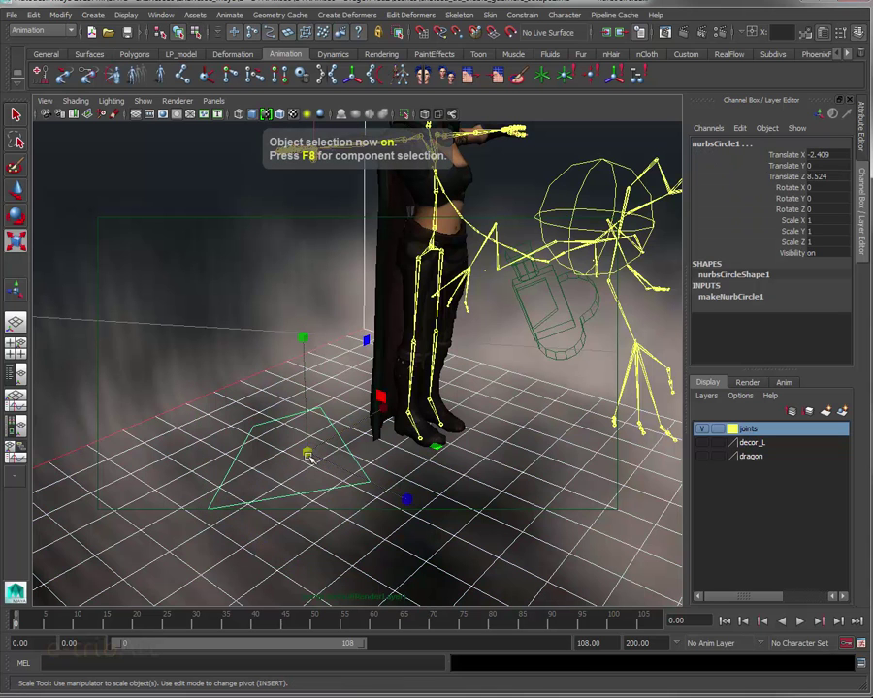
left_click_drag(307, 456, 288, 465)
key("ctrl+z")
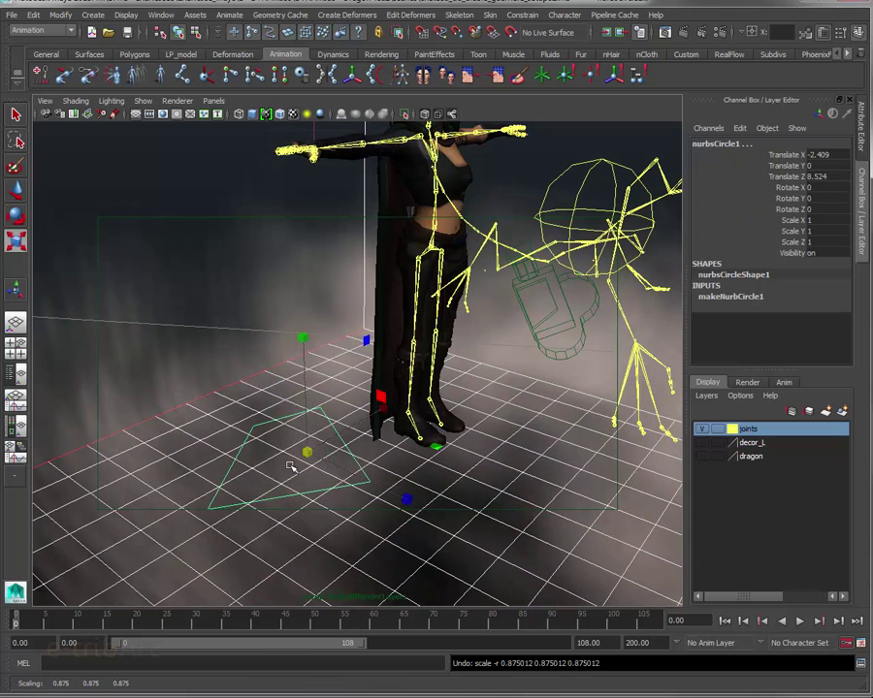
mouse_move(306, 450)
left_mouse_down()
mouse_move(245, 464)
mouse_move(330, 488)
left_mouse_up()
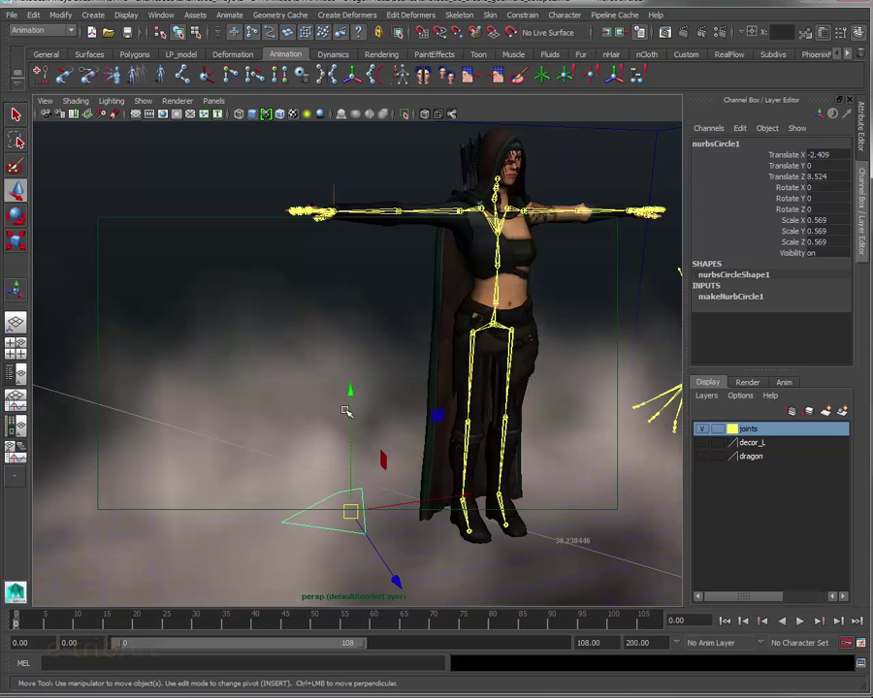
left_click_drag(349, 393, 329, 62)
mouse_move(370, 237)
left_mouse_down("alt")
mouse_move(383, 342)
mouse_move(423, 406)
mouse_move(318, 196)
mouse_move(332, 425)
mouse_move(409, 370)
left_mouse_up("alt")
Step: Move the curve onto the right wrist and shrink it to 0.26 scale
key("w")
mouse_move(463, 317)
left_mouse_down()
mouse_move(399, 320)
mouse_move(376, 356)
left_mouse_up()
key("r")
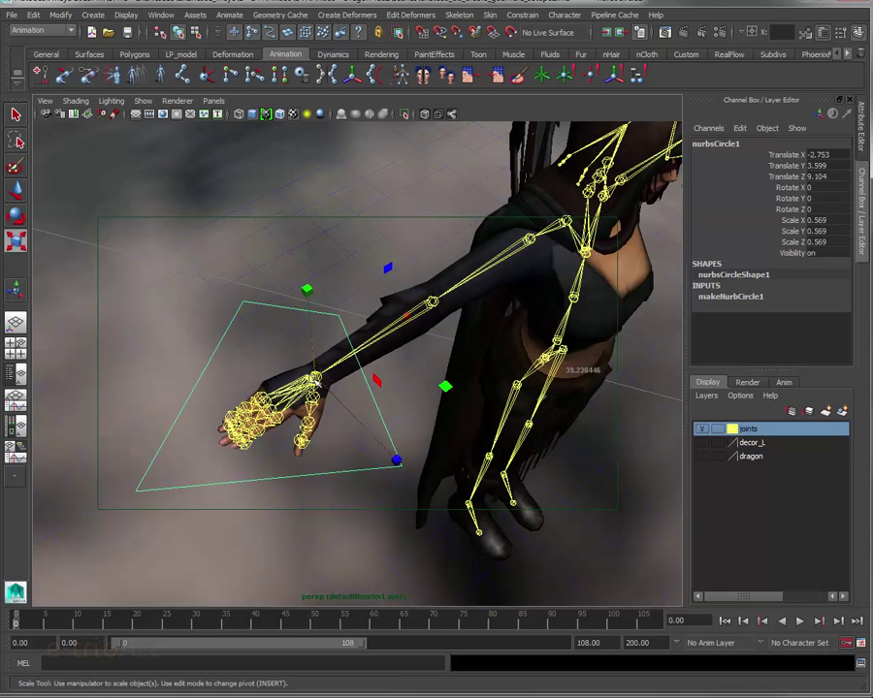
mouse_move(315, 380)
left_mouse_down()
mouse_move(188, 415)
mouse_move(210, 401)
mouse_move(189, 394)
mouse_move(237, 427)
mouse_move(420, 419)
mouse_move(409, 390)
mouse_move(378, 382)
mouse_move(372, 400)
mouse_move(342, 357)
mouse_move(325, 395)
mouse_move(340, 404)
mouse_move(407, 337)
left_mouse_up()
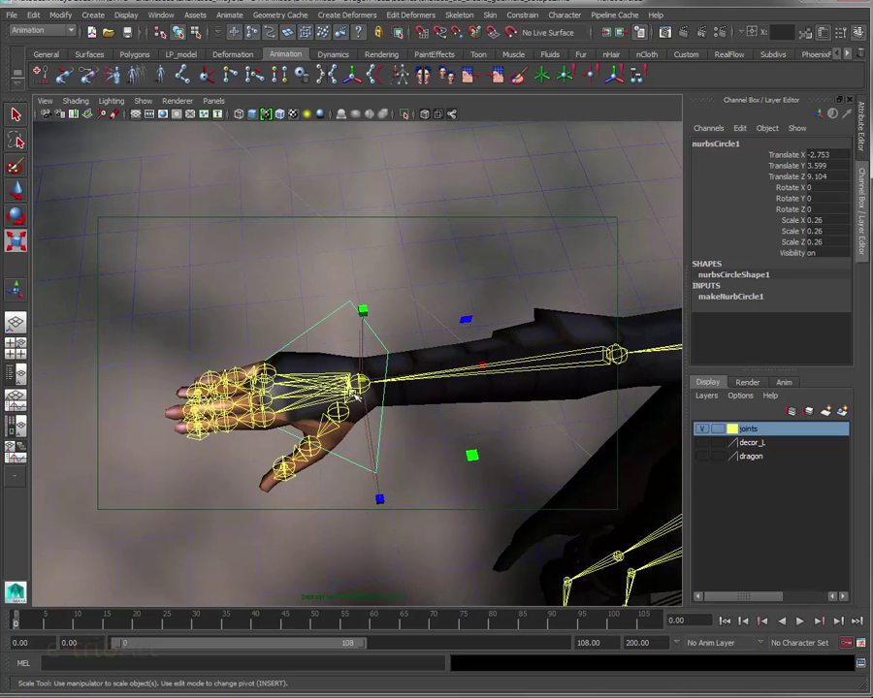
mouse_move(365, 415)
left_mouse_down("alt")
mouse_move(392, 419)
mouse_move(388, 360)
left_mouse_up("alt")
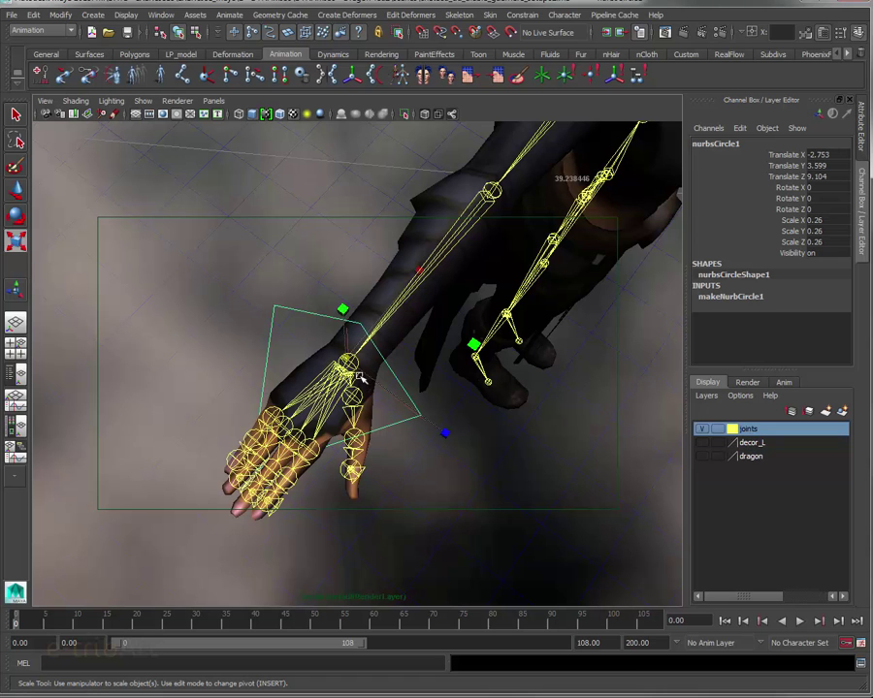
Step: Nudge the wrist control along Z to 9.116, checking from several angles and undoing a trial upward move
key("w")
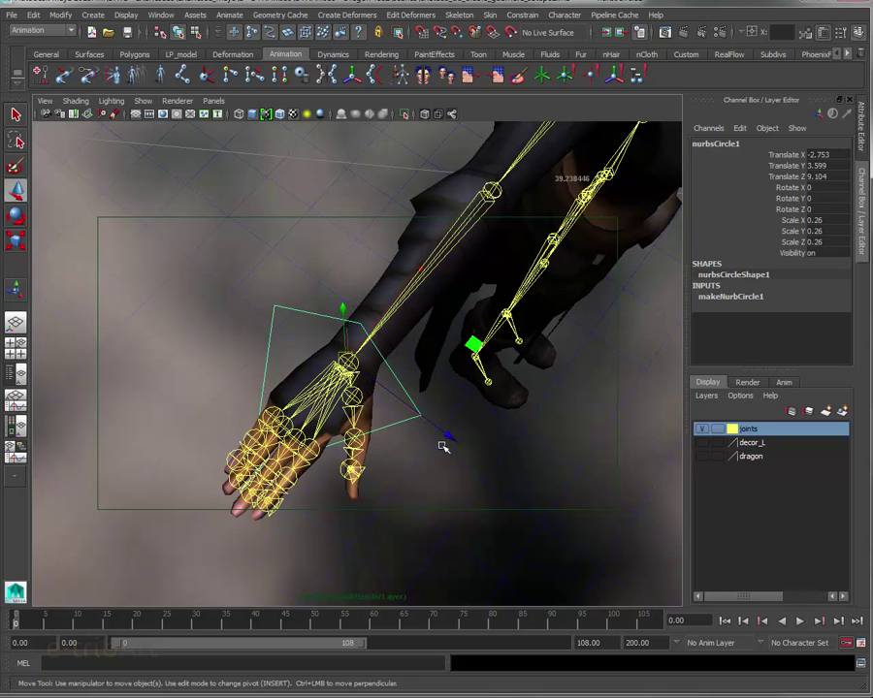
mouse_move(448, 433)
left_mouse_down()
mouse_move(454, 441)
mouse_move(341, 397)
left_mouse_up()
mouse_move(332, 277)
left_mouse_down("alt")
mouse_move(340, 360)
mouse_move(323, 335)
mouse_move(335, 363)
left_mouse_up("alt")
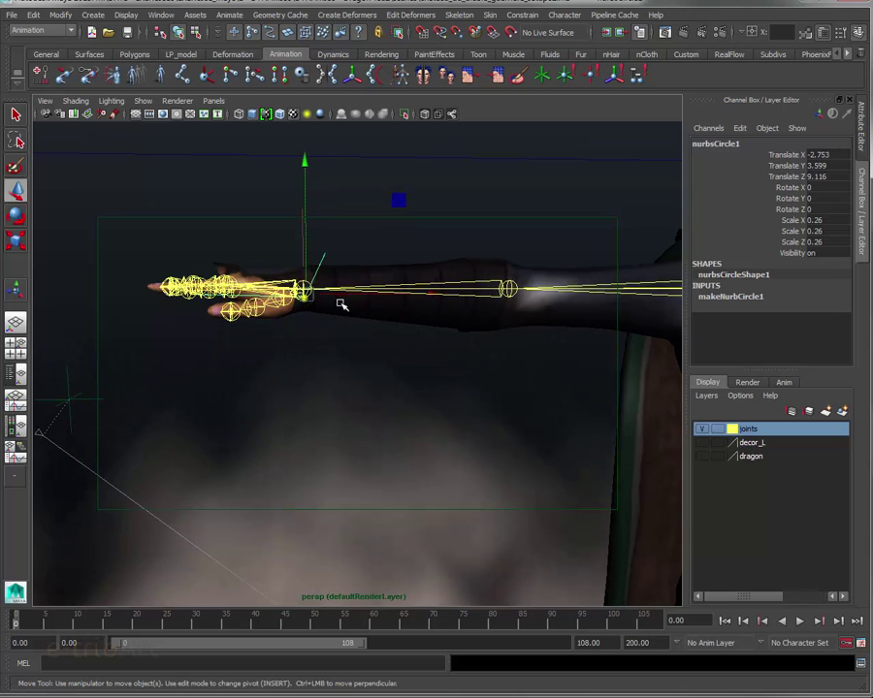
left_click_drag(305, 159, 304, 155)
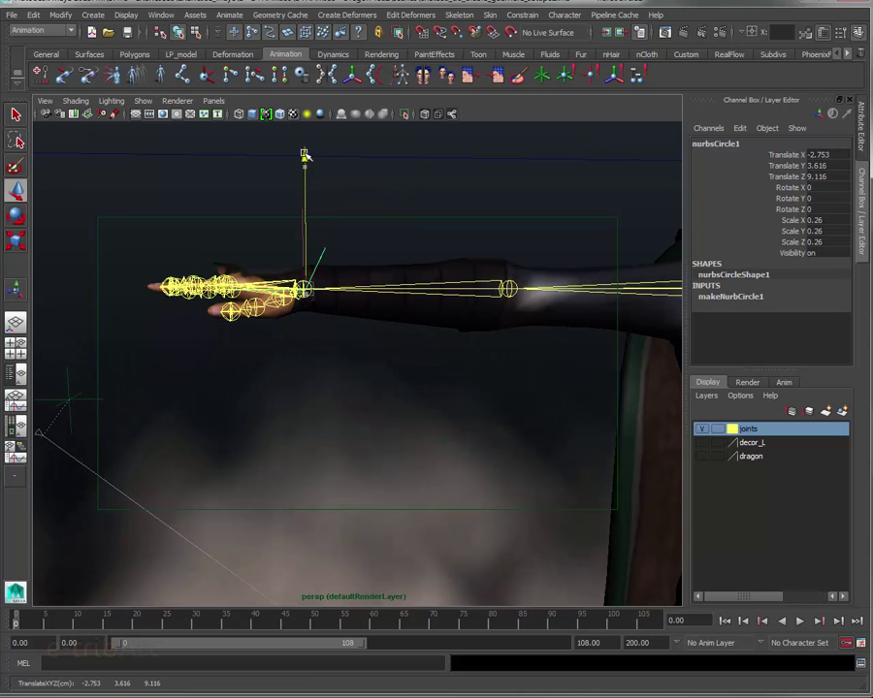
scroll(366, 329, "up", 2)
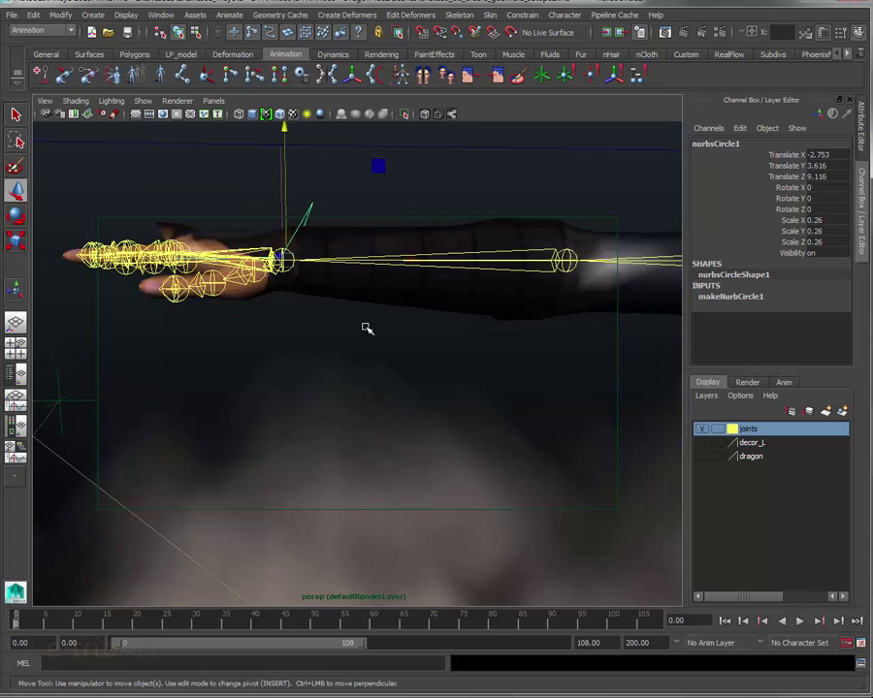
mouse_move(366, 328)
left_mouse_down("alt")
mouse_move(351, 320)
mouse_move(380, 342)
mouse_move(306, 330)
mouse_move(272, 307)
mouse_move(292, 301)
left_mouse_up("alt")
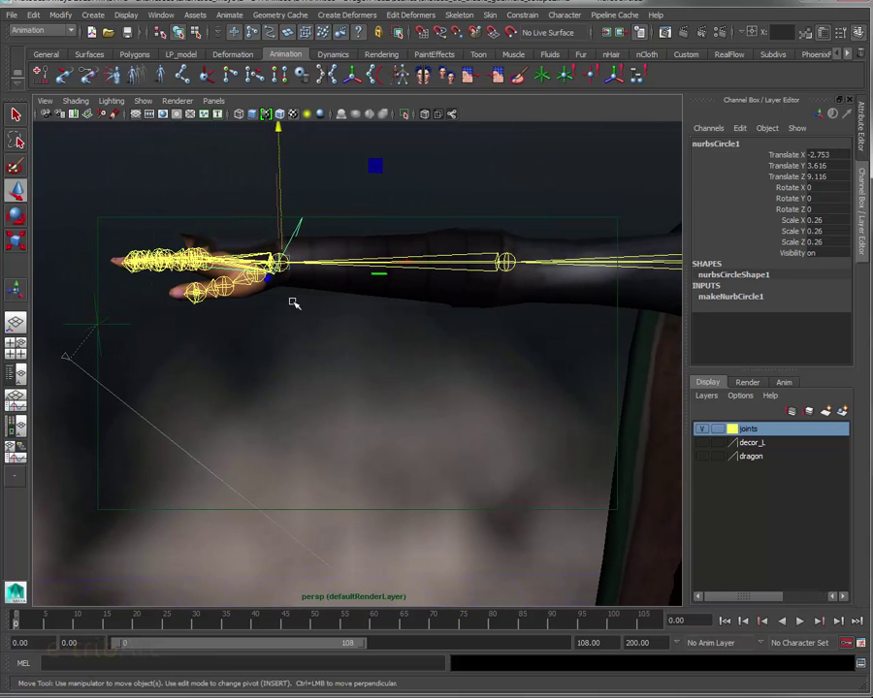
mouse_move(395, 274)
left_mouse_down("alt")
mouse_move(402, 308)
mouse_move(428, 353)
mouse_move(411, 354)
mouse_move(413, 334)
left_mouse_up("alt")
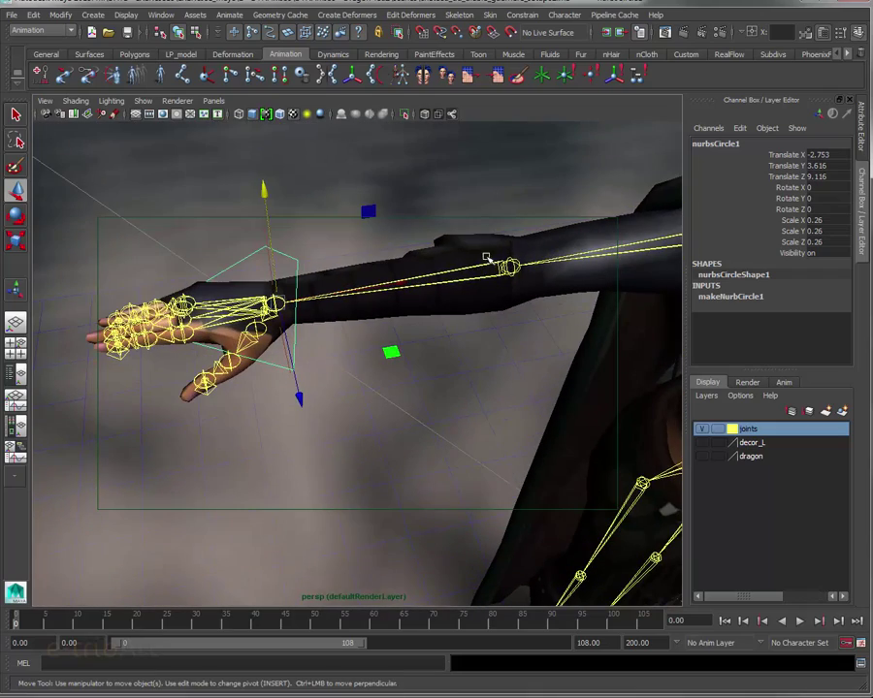
mouse_move(338, 341)
left_mouse_down("alt")
mouse_move(382, 363)
mouse_move(456, 352)
mouse_move(371, 373)
mouse_move(322, 373)
left_mouse_up("alt")
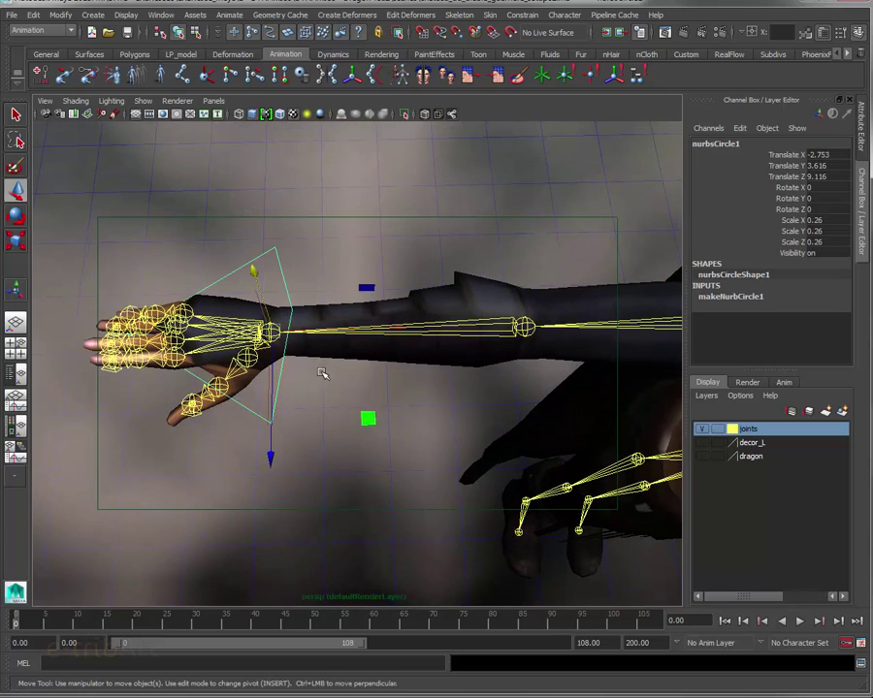
mouse_move(281, 310)
left_mouse_down("alt")
mouse_move(301, 336)
mouse_move(317, 291)
mouse_move(311, 276)
left_mouse_up("alt")
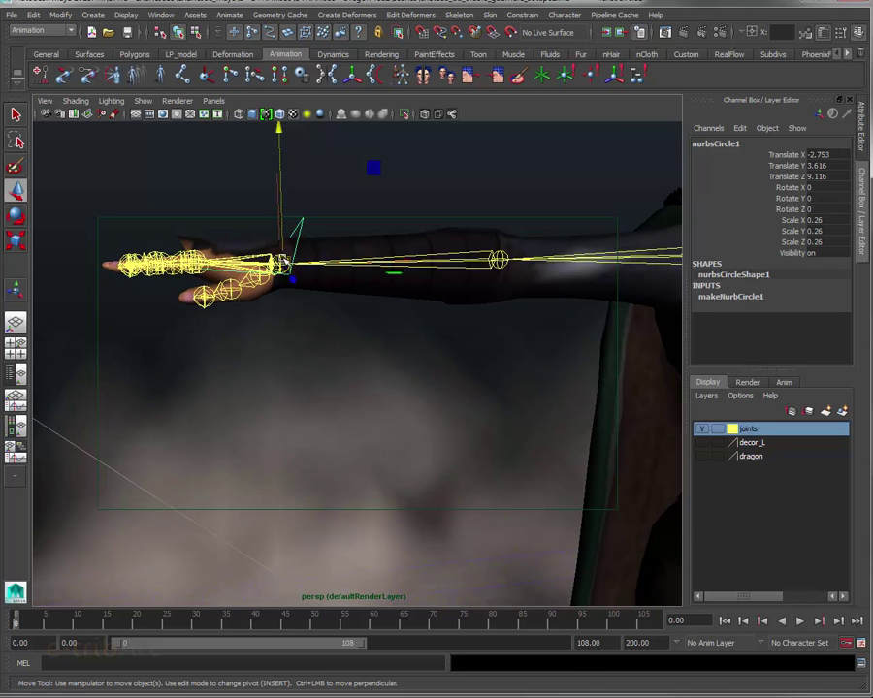
key("ctrl+z")
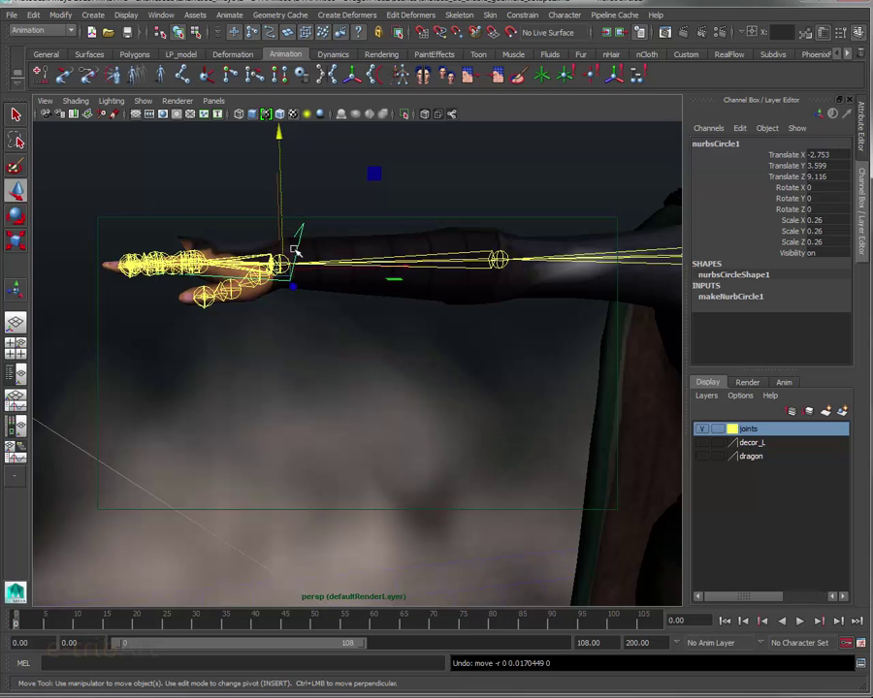
Step: Raise the wrist control to Translate Y 3.617, undoing a trial Z rotation so rotation stays zero
left_click_drag(280, 146, 278, 129)
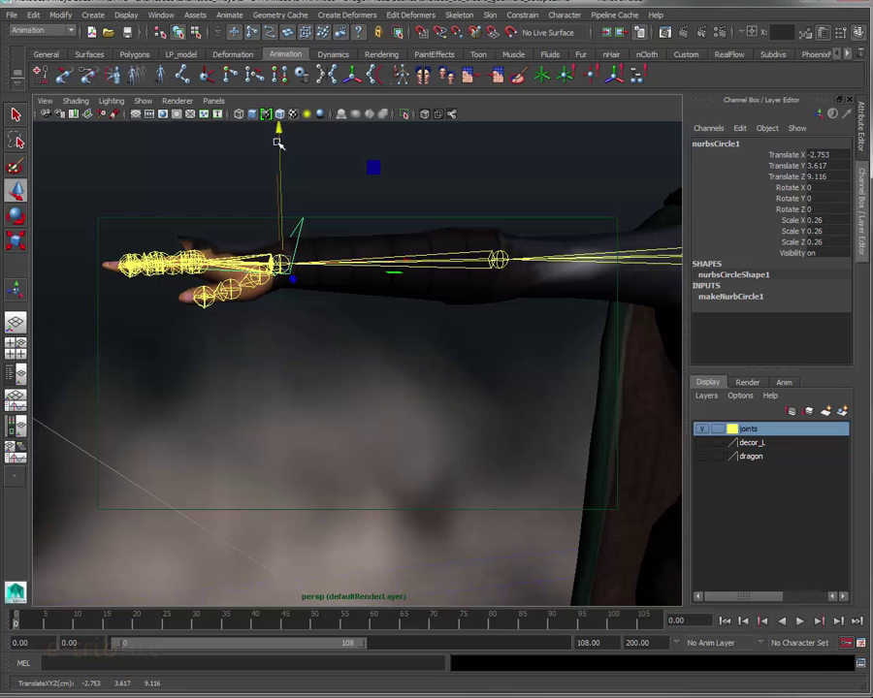
key("e")
left_click_drag(310, 140, 341, 196)
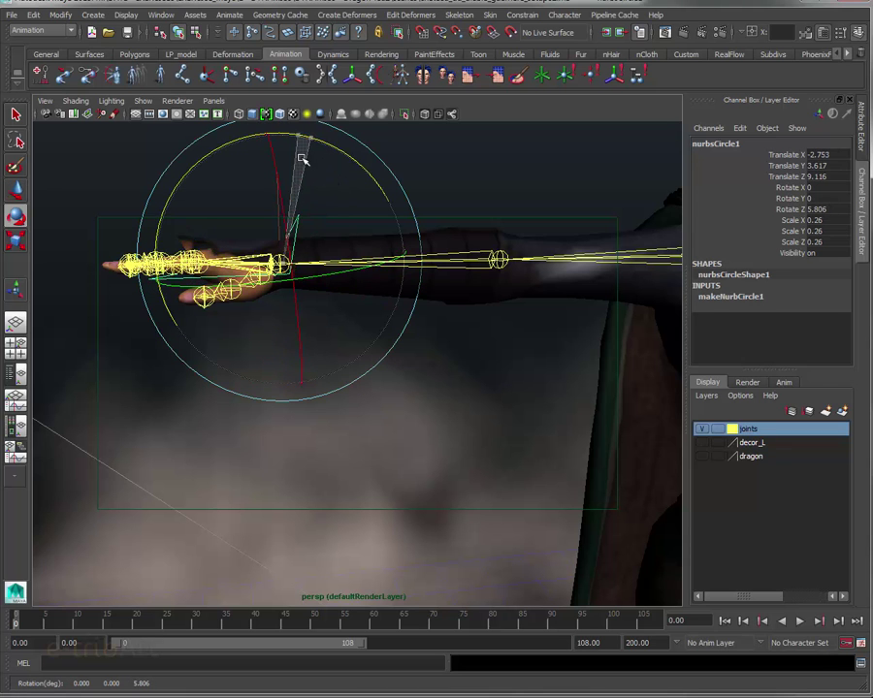
key("ctrl+z")
mouse_move(298, 211)
left_mouse_down("alt")
mouse_move(317, 346)
mouse_move(409, 398)
mouse_move(366, 391)
mouse_move(331, 369)
left_mouse_up("alt")
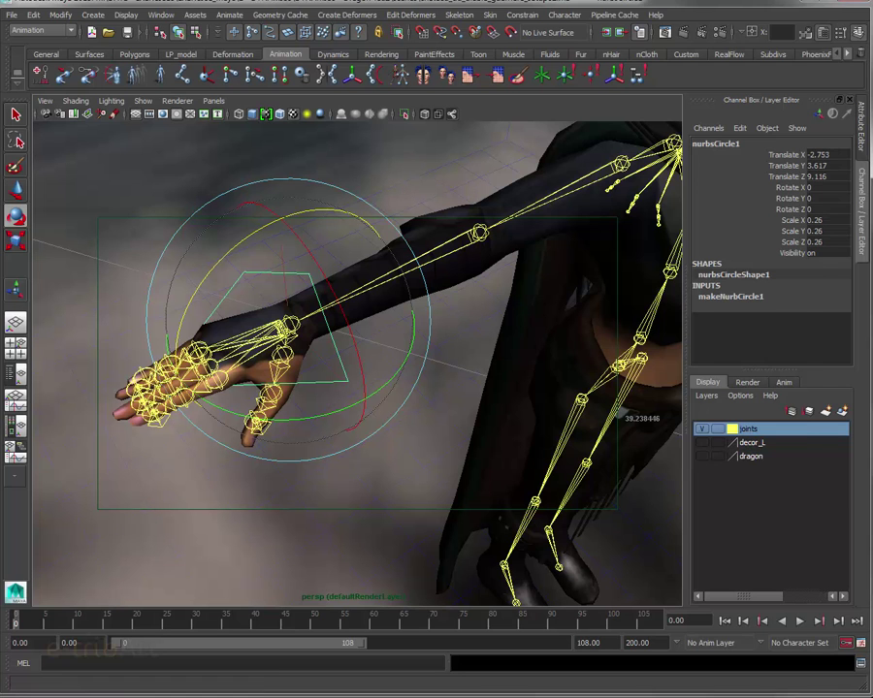
Step: Rename nurbsCircle1 to guide_poignet_droit in a floating Outliner
left_click_drag(630, 78, 604, 54)
double_click(590, 364)
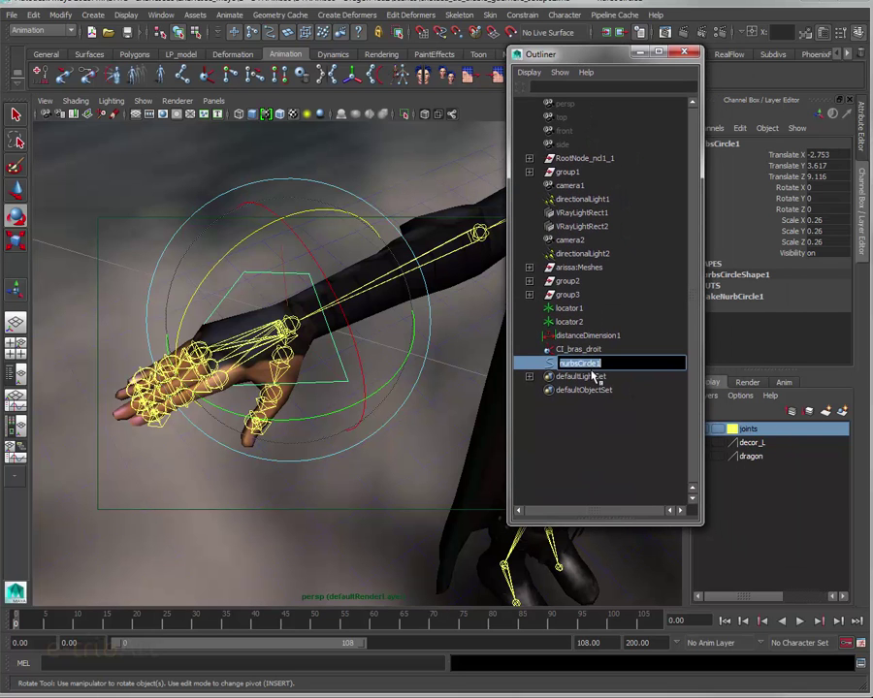
type("guide_poignet_droit")
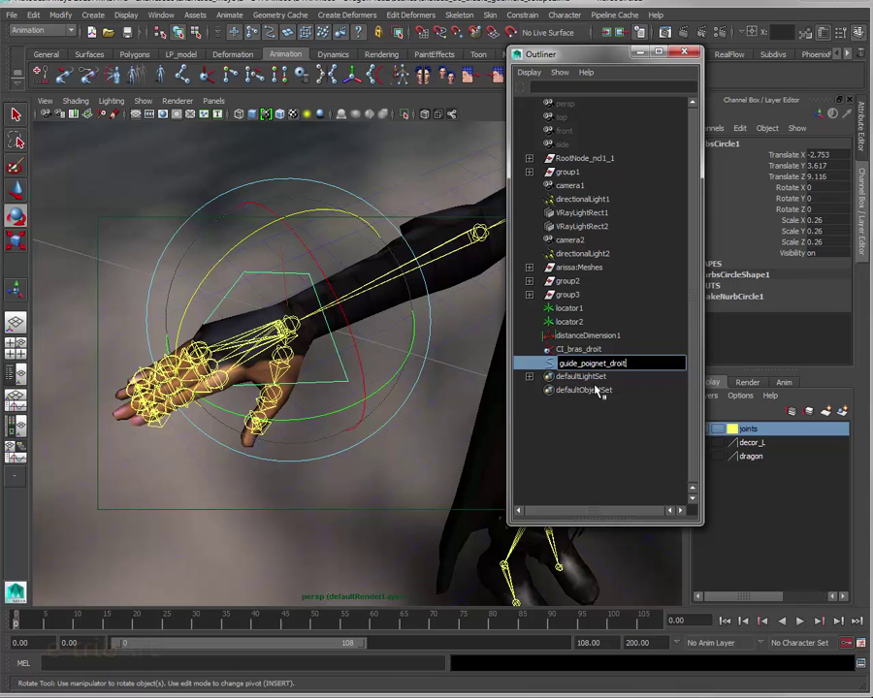
key("Return")
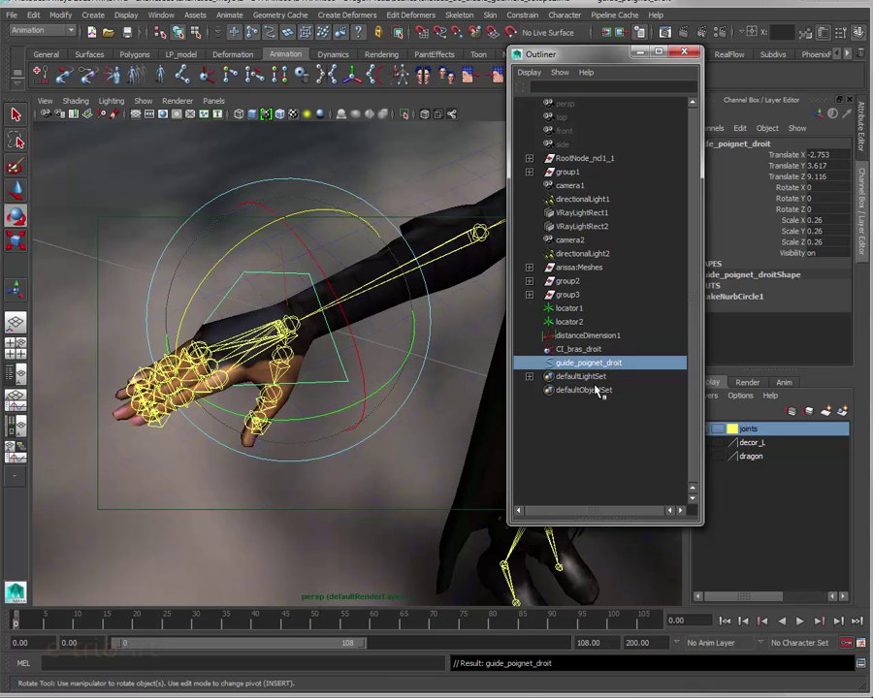
left_click_drag(606, 54, 671, 19)
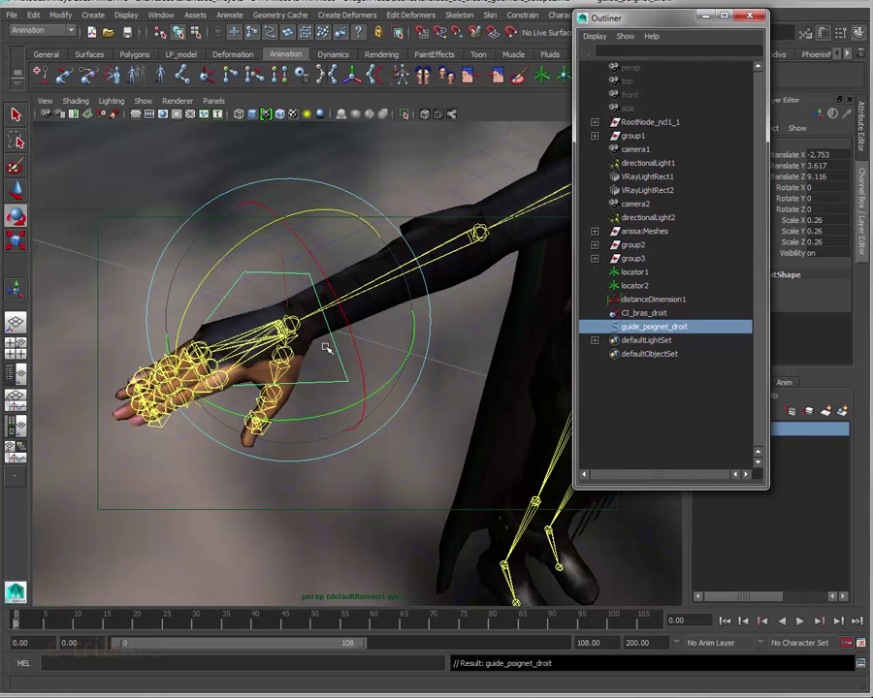
Step: Select the arm IK handle CI_bras_droit and the hand joint, and reveal the selection in the Outliner
left_click(353, 226)
left_click(290, 323)
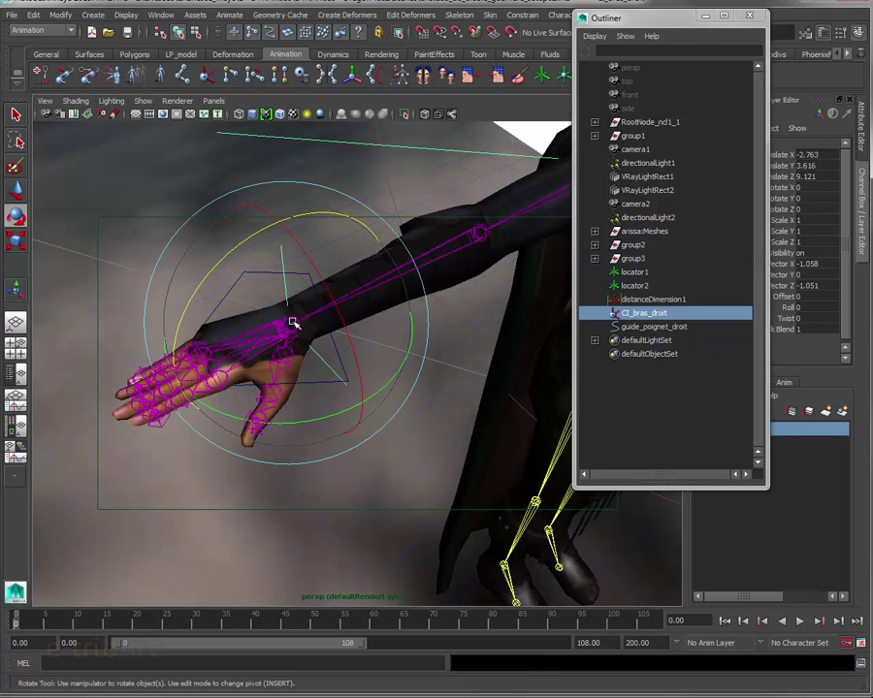
left_click(293, 323)
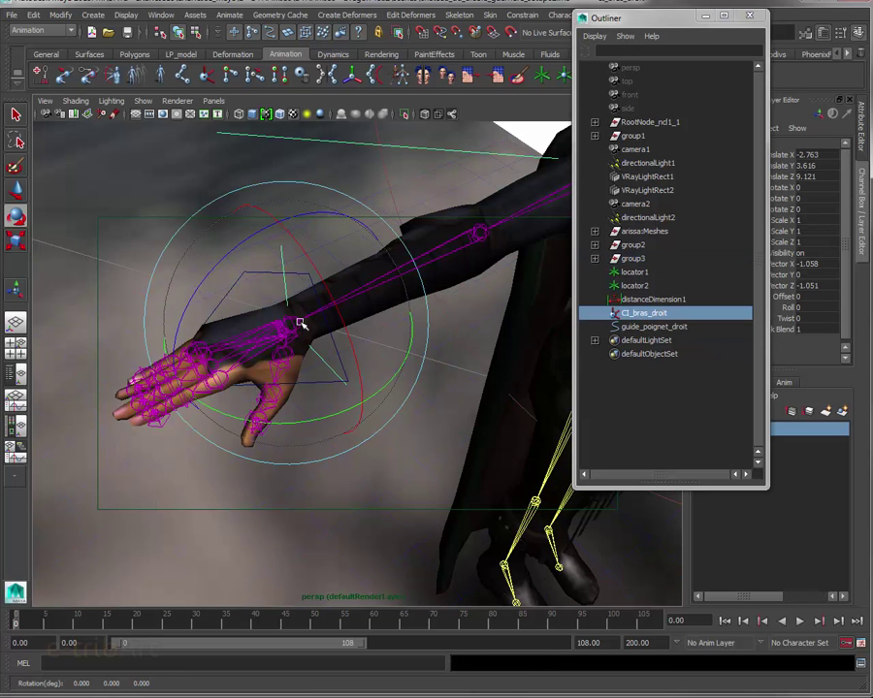
left_click(477, 241)
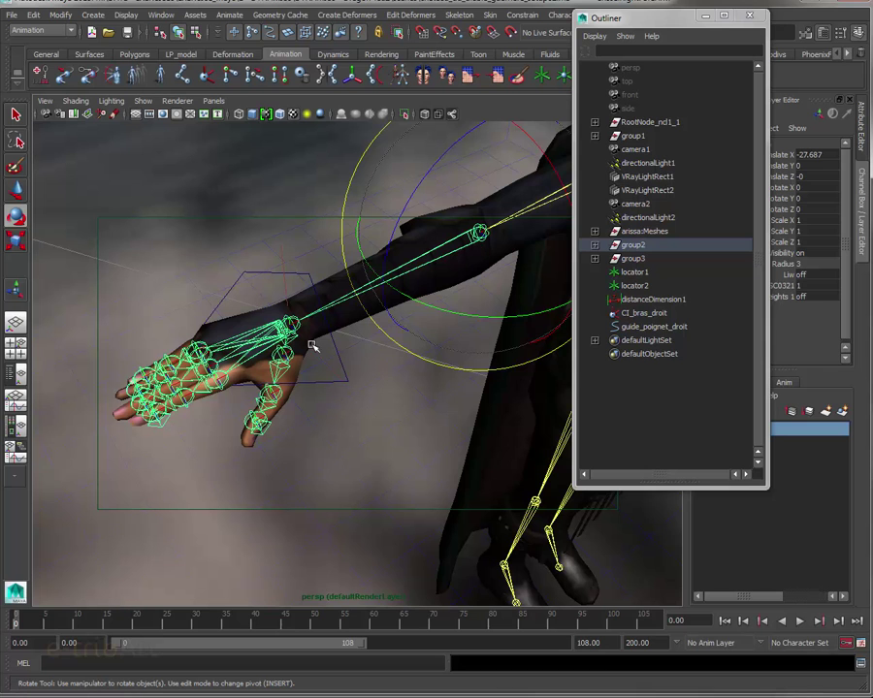
key("Down")
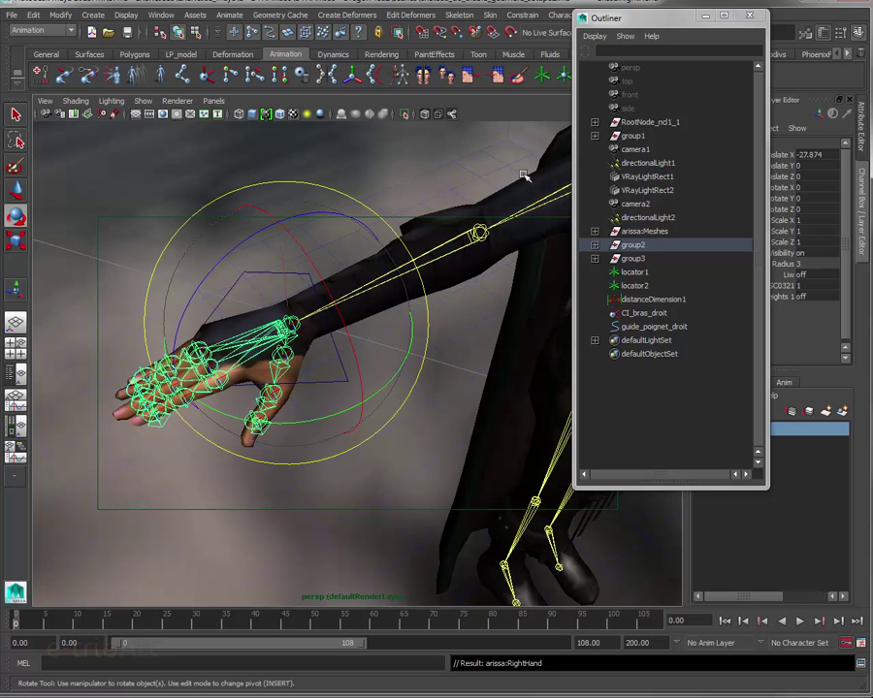
left_click(595, 39)
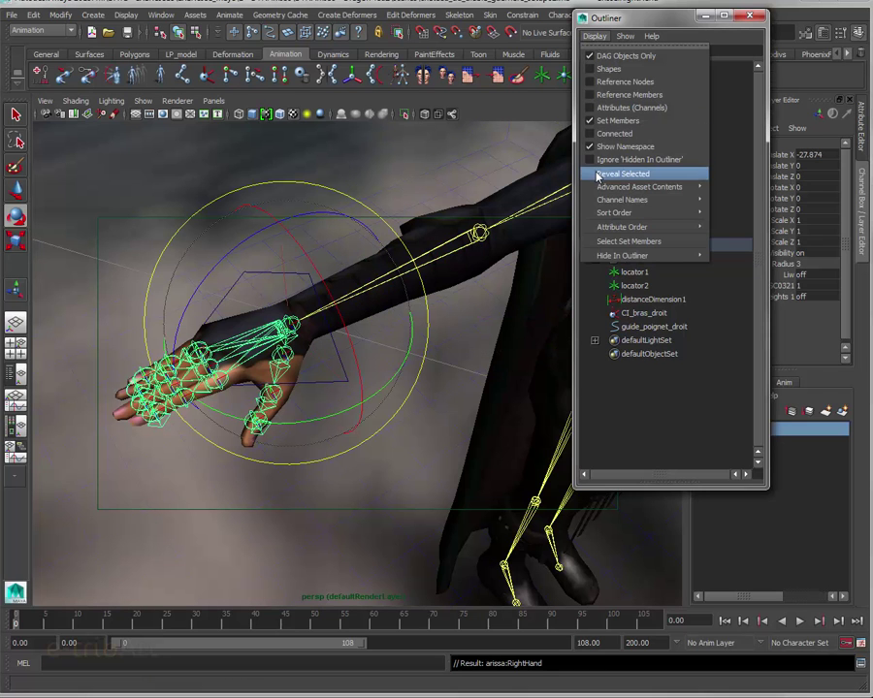
left_click(601, 173)
Step: Enlarge the Outliner and select the arissa:RightHand joint
mouse_move(766, 488)
left_mouse_down()
mouse_move(820, 585)
mouse_move(862, 585)
left_mouse_up()
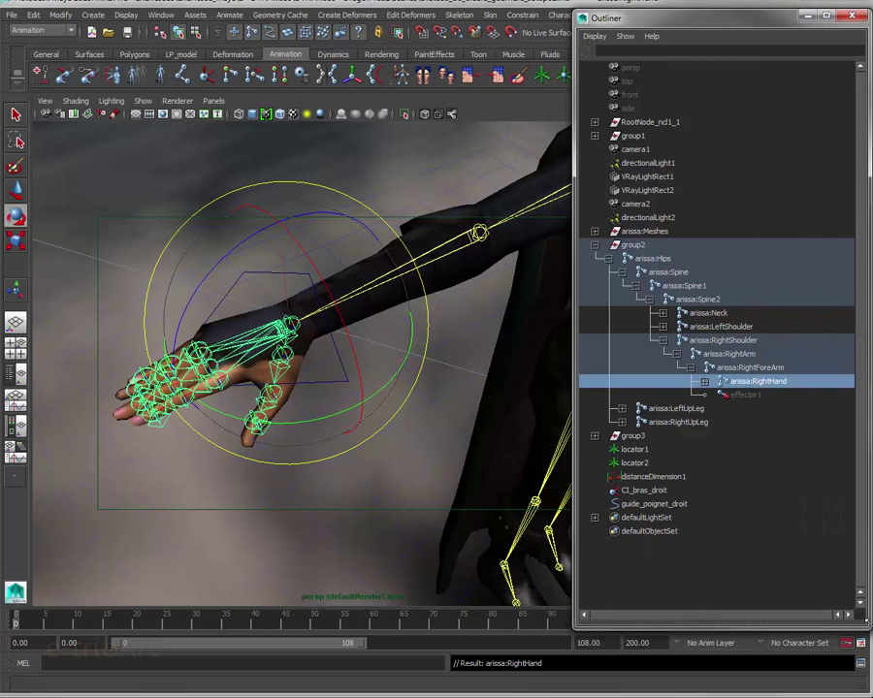
left_click(745, 396)
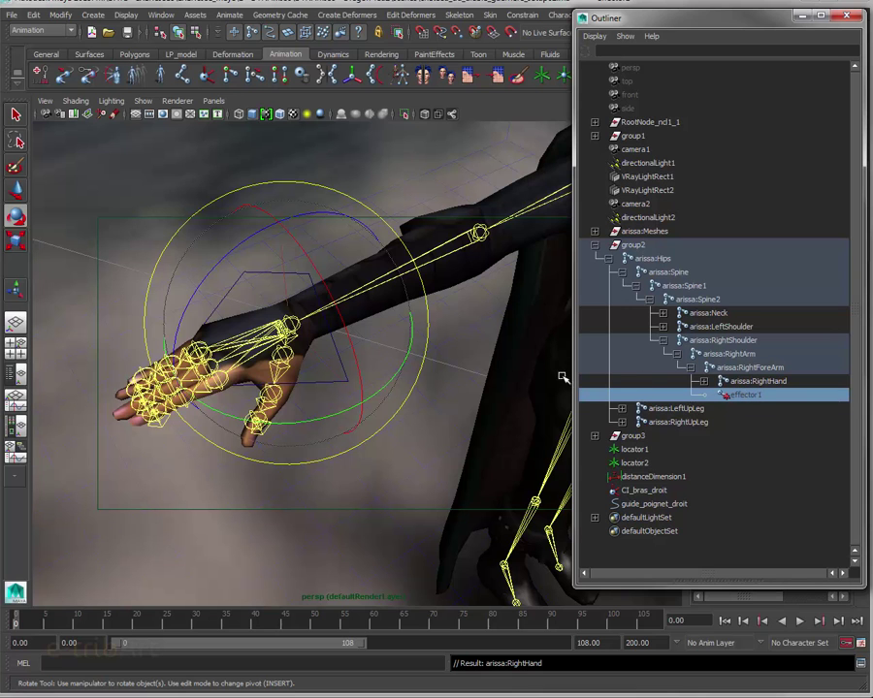
left_click(709, 384)
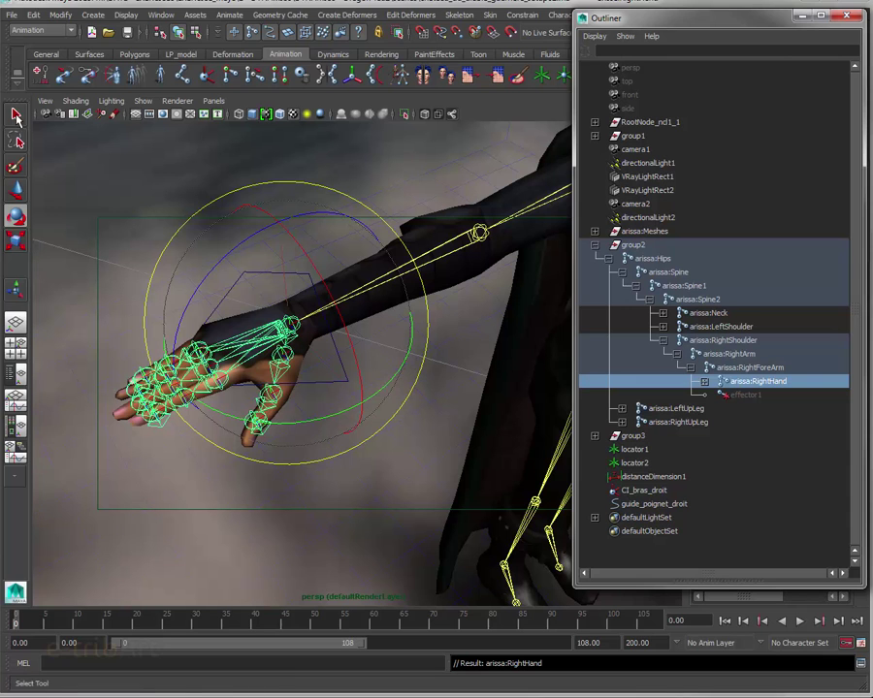
left_click(16, 115)
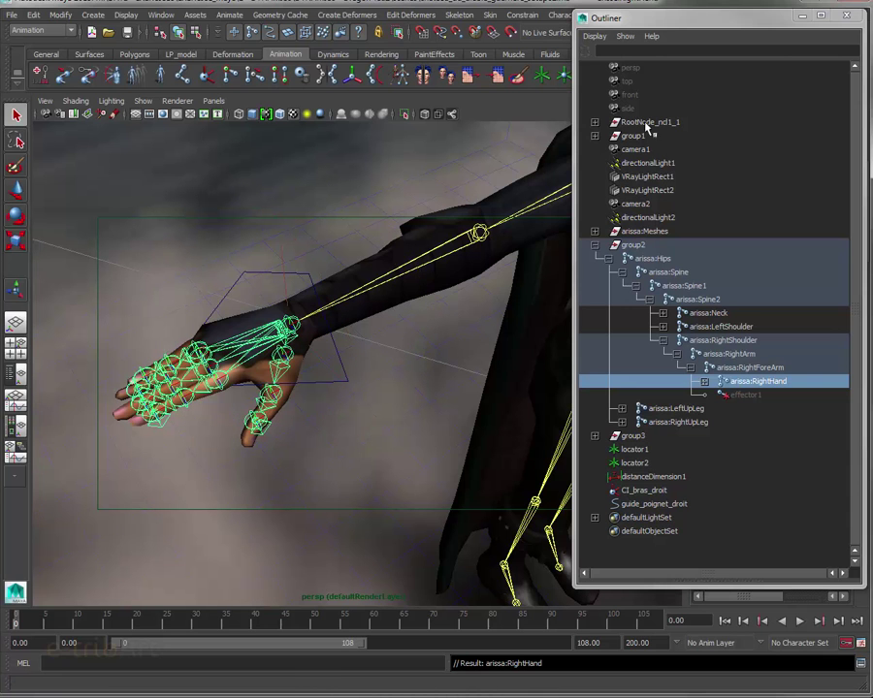
Step: Orient-constrain guide_poignet_droit to the hand joint with Maintain Offset turned off
left_click(643, 504)
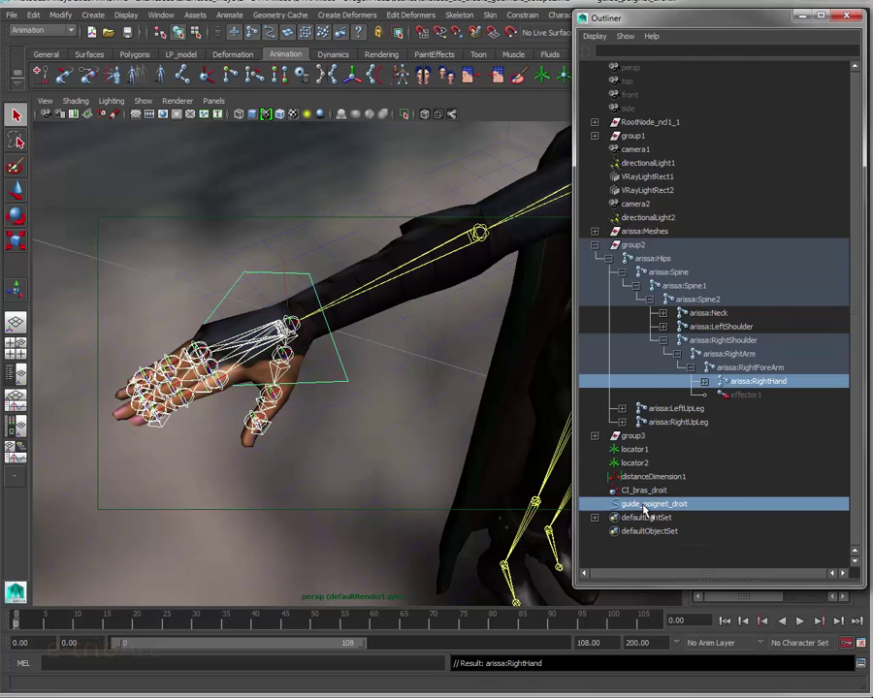
left_click(522, 14)
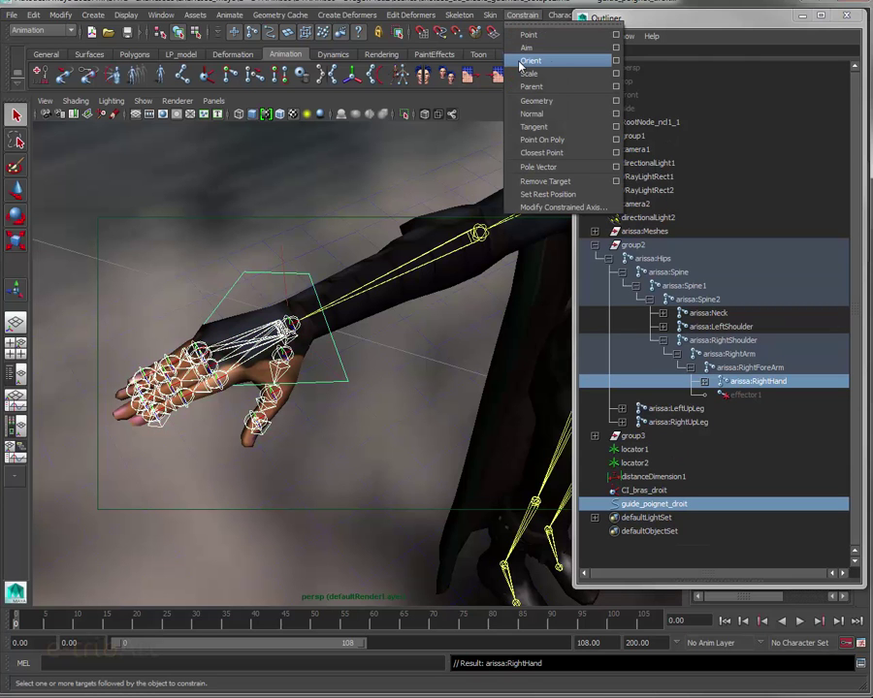
left_click(615, 61)
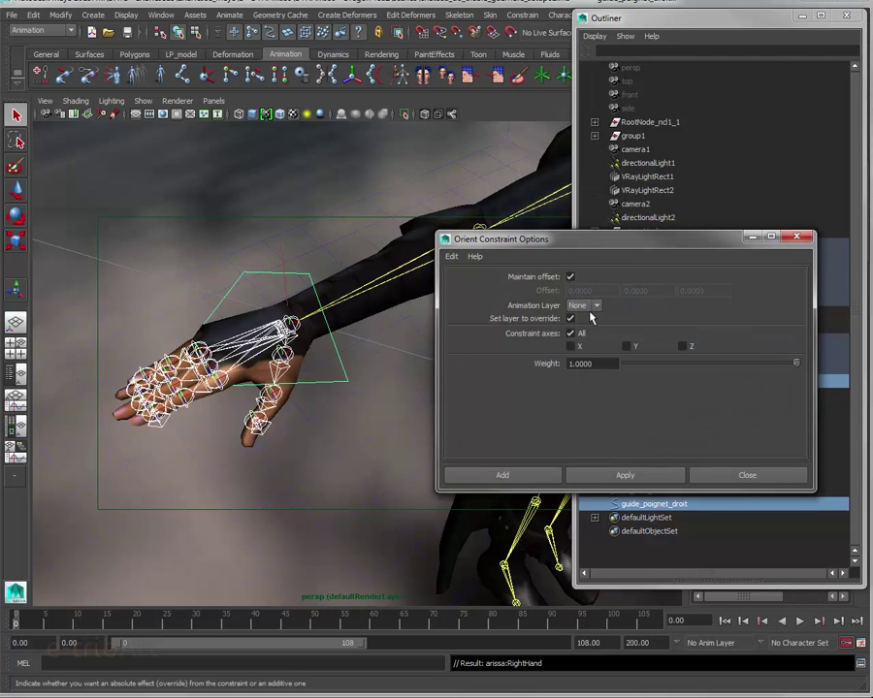
left_click(569, 278)
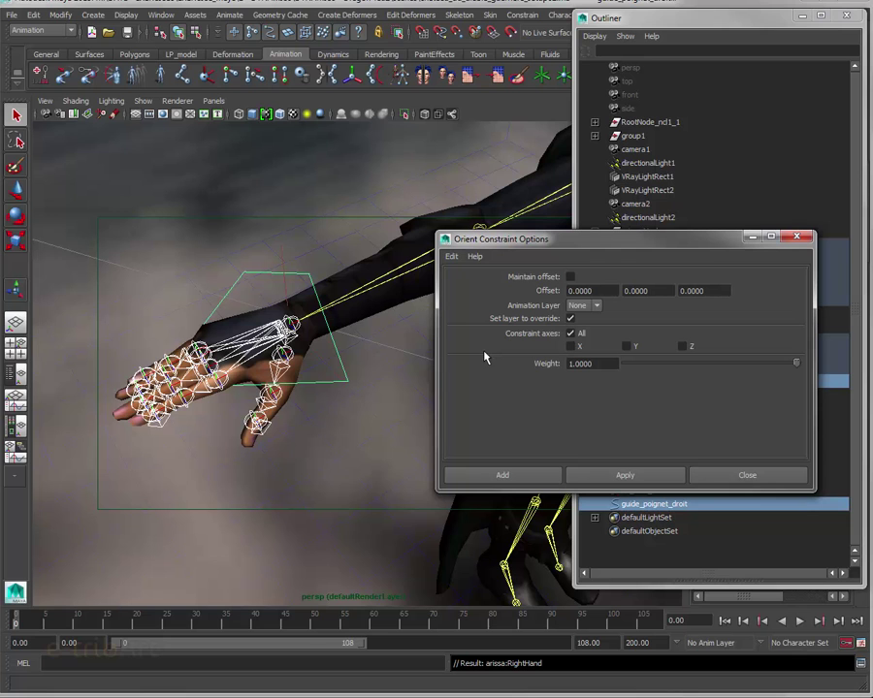
left_click(547, 483)
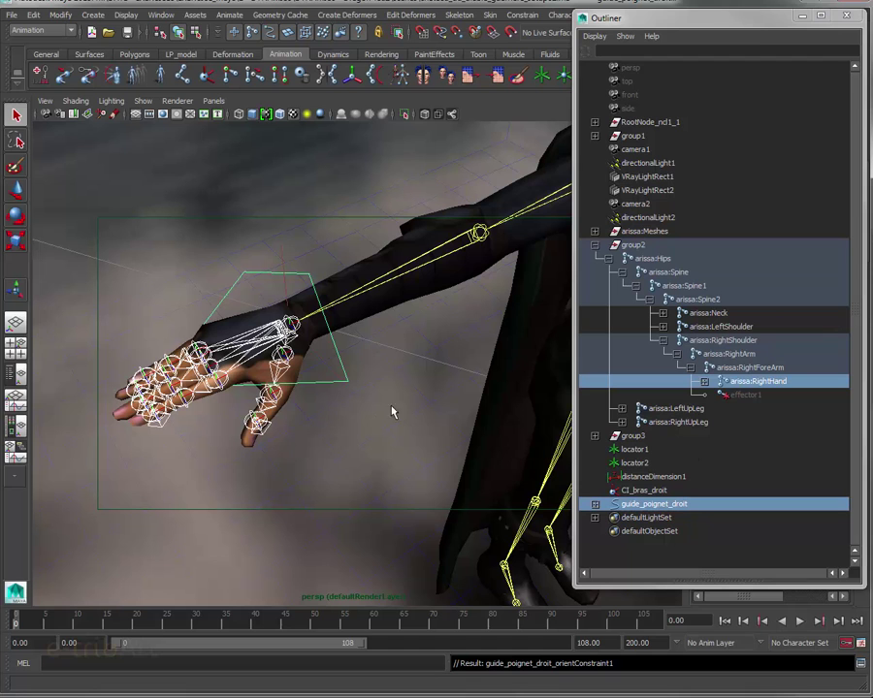
Step: Delete orientConstraint1 under guide_poignet_droit and reselect the guide
left_click(595, 505)
left_click(672, 520)
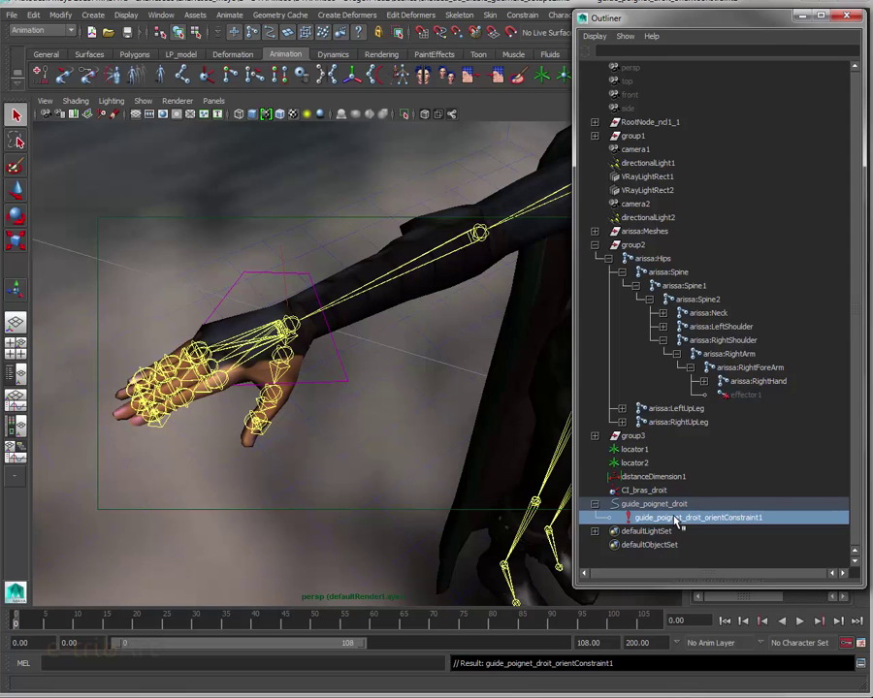
key("Delete")
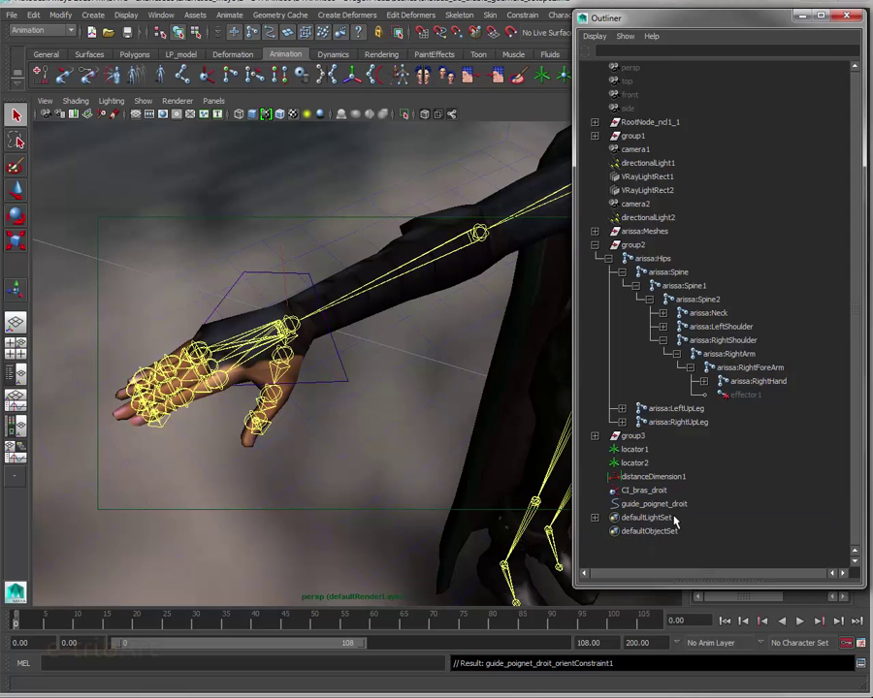
left_click(672, 506)
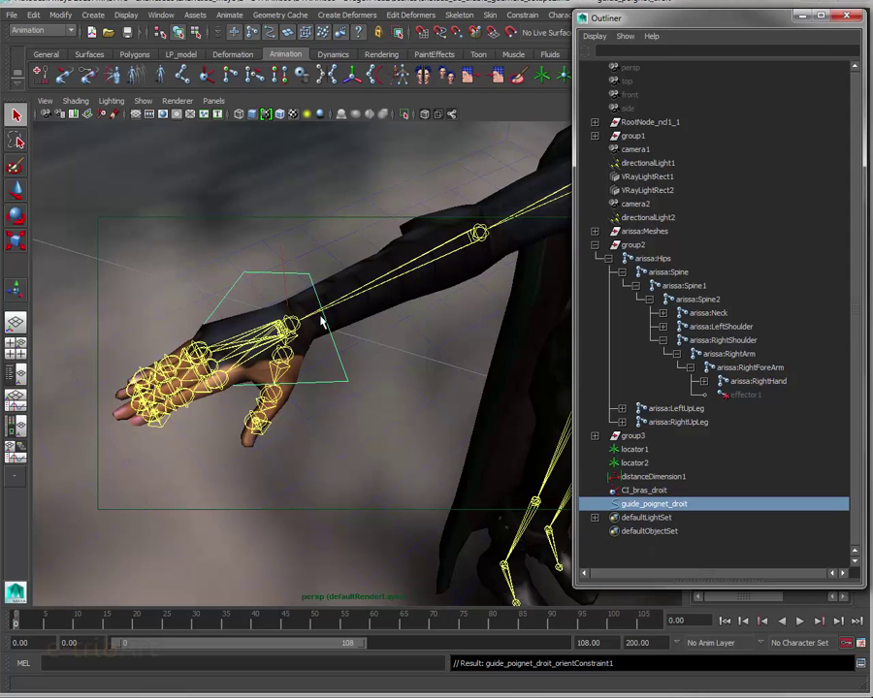
left_click_drag(629, 19, 872, 21)
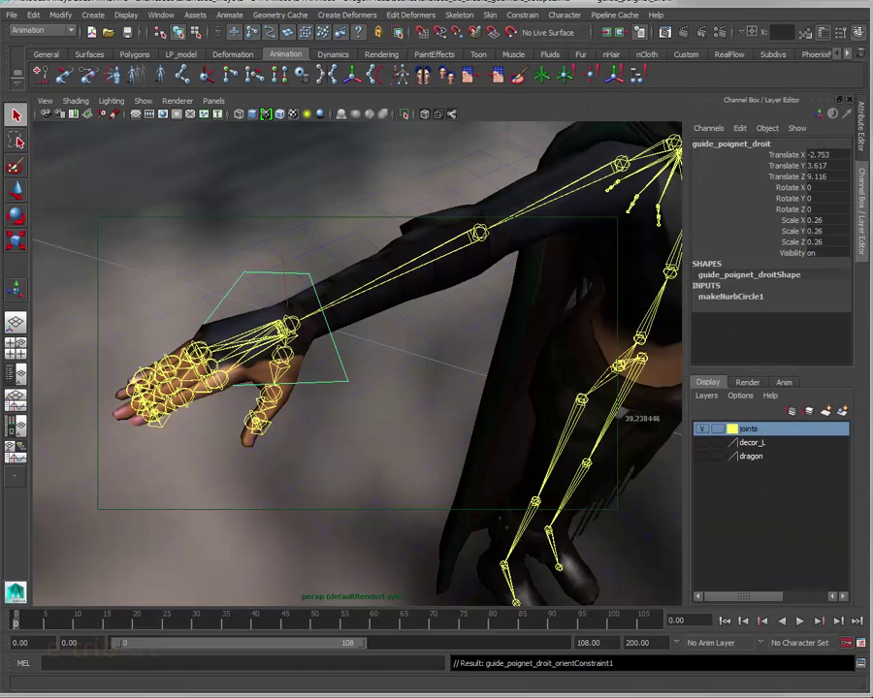
Step: Check the guide's zero rotation channels from several angles around the hand, then reopen the Outliner
mouse_move(325, 398)
left_mouse_down("alt")
mouse_move(375, 414)
mouse_move(308, 383)
mouse_move(308, 361)
mouse_move(296, 351)
mouse_move(355, 359)
mouse_move(400, 415)
mouse_move(461, 382)
left_mouse_up("alt")
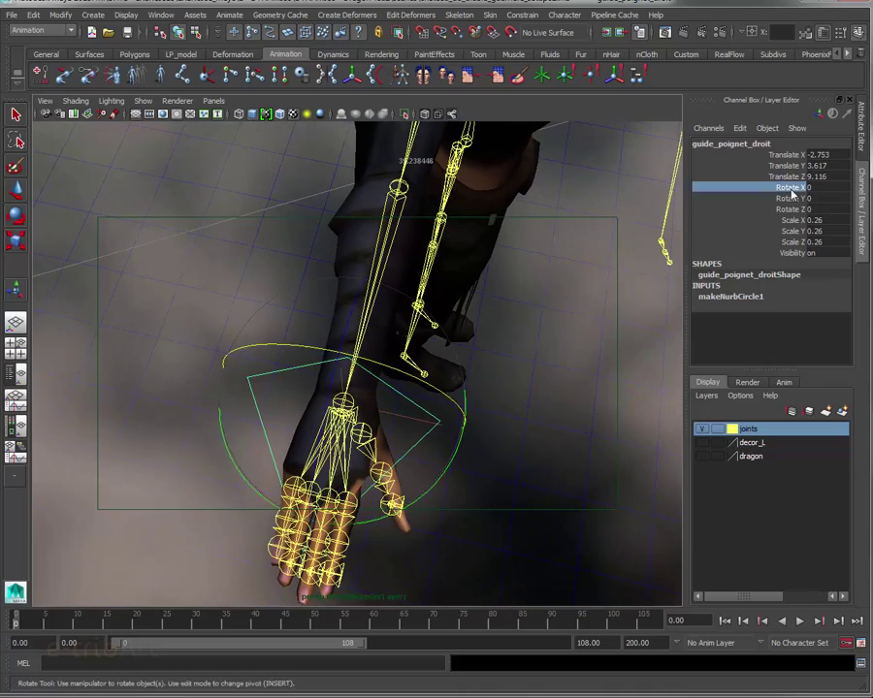
left_click_drag(790, 187, 790, 210)
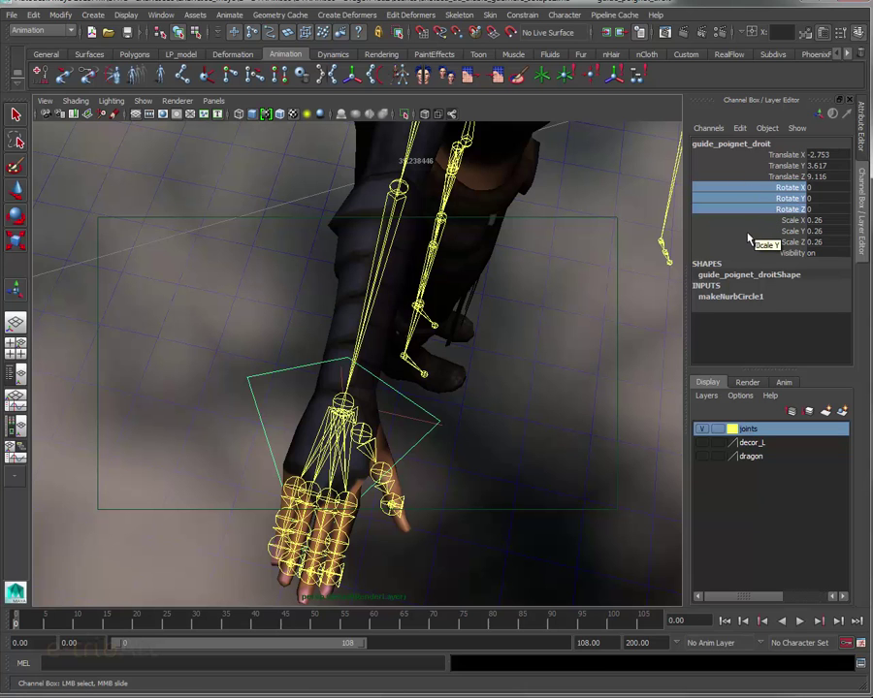
left_click_drag(371, 452, 303, 428, "alt")
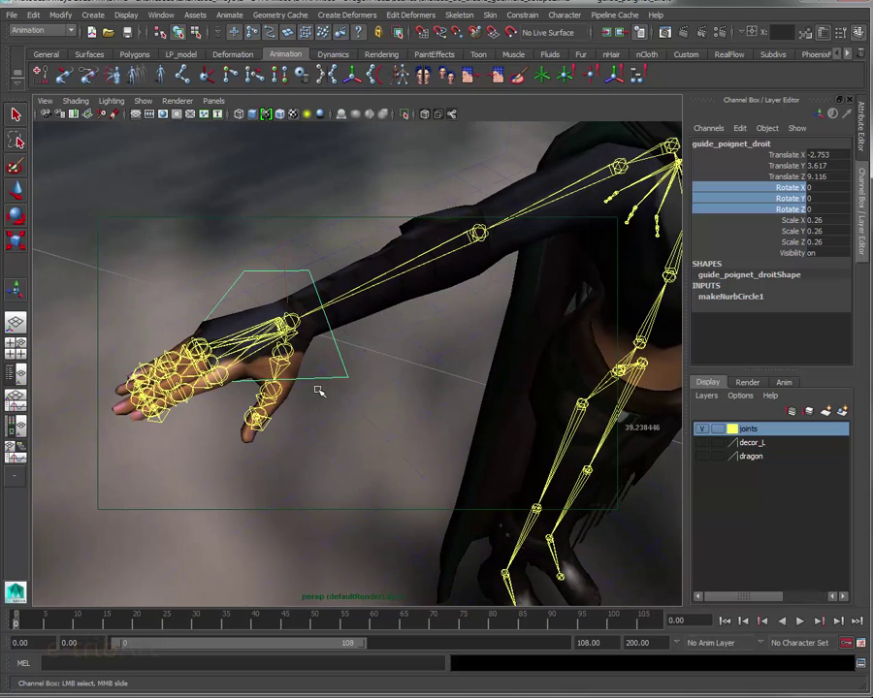
left_click_drag(316, 386, 269, 345, "alt")
left_click_drag(292, 291, 317, 334, "alt")
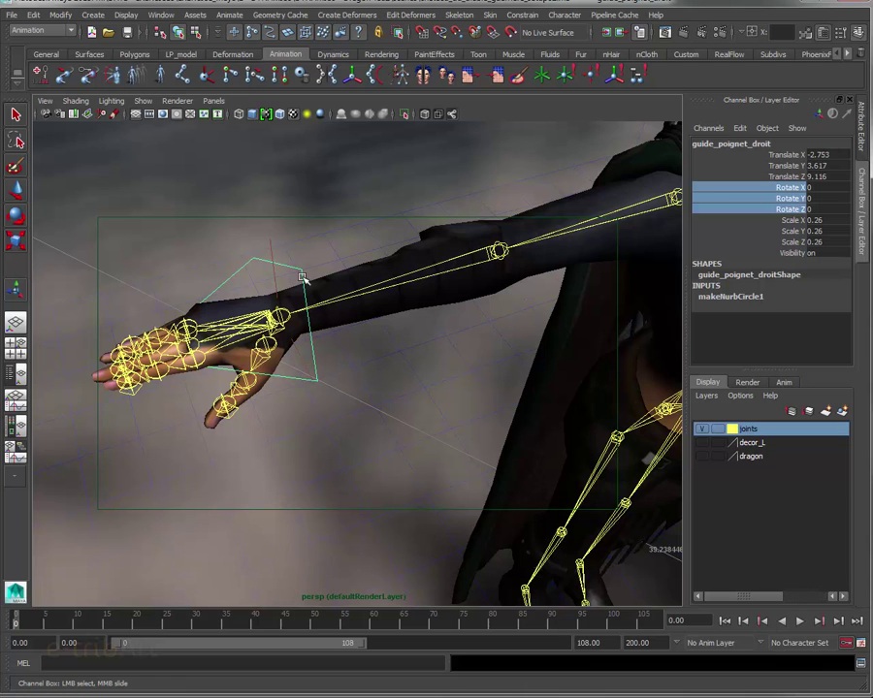
key("w")
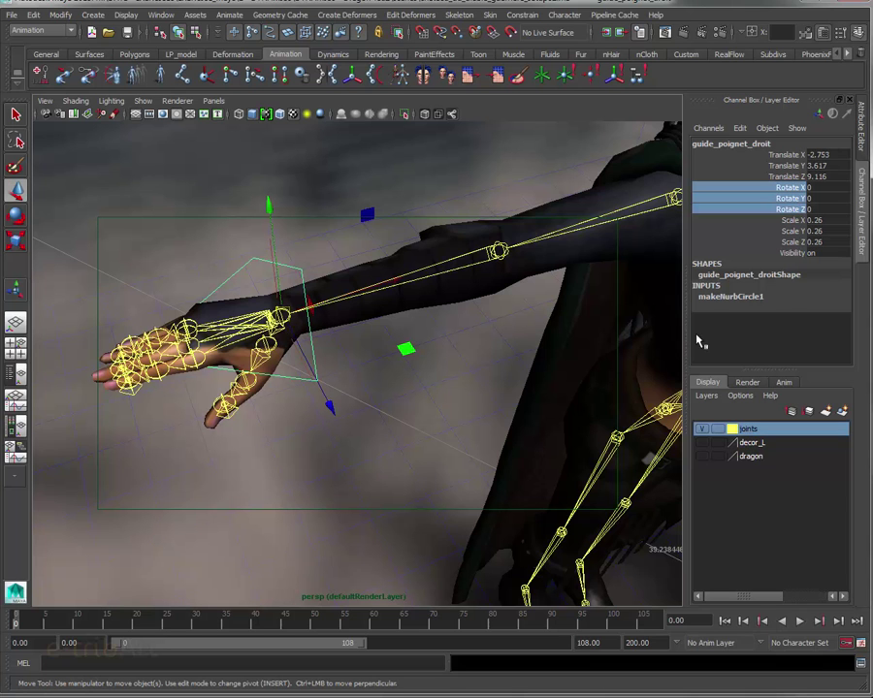
left_click(161, 15)
left_click(189, 117)
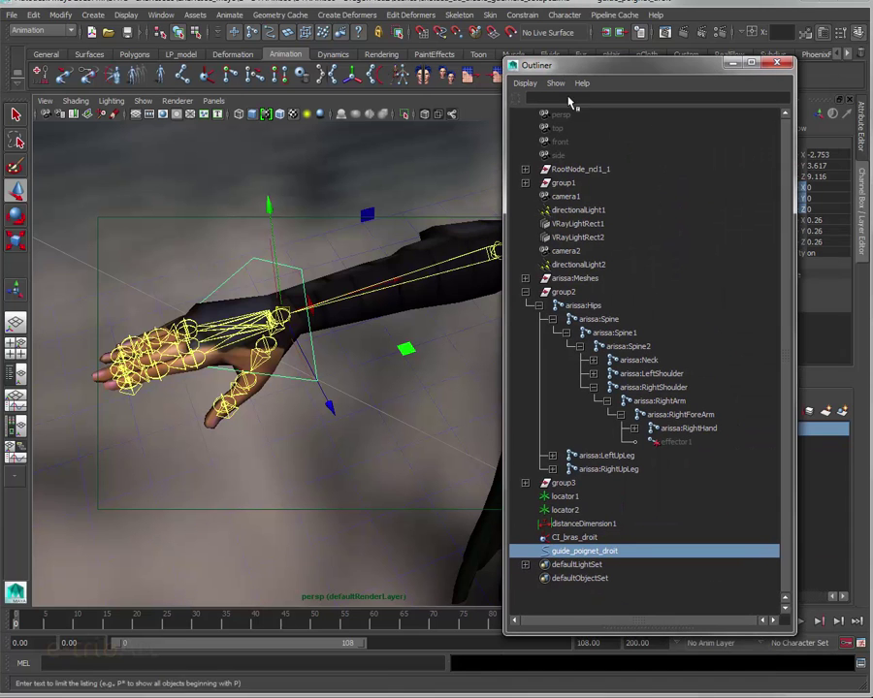
Step: Snap guide_poignet_droit onto the arissa:RightHand joint with a point constraint, Maintain offset off
left_click(667, 431)
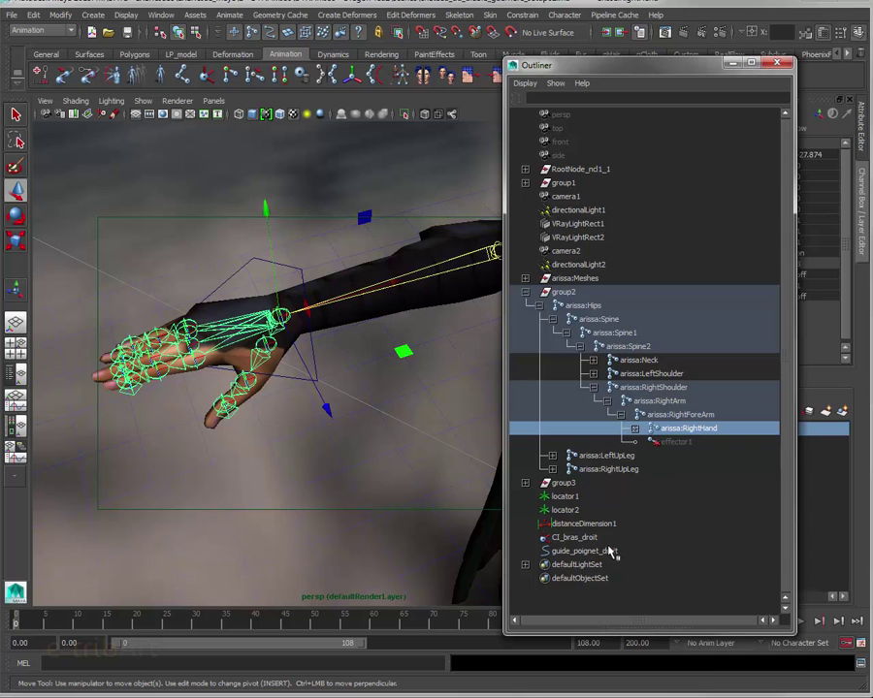
left_click(577, 552, "ctrl")
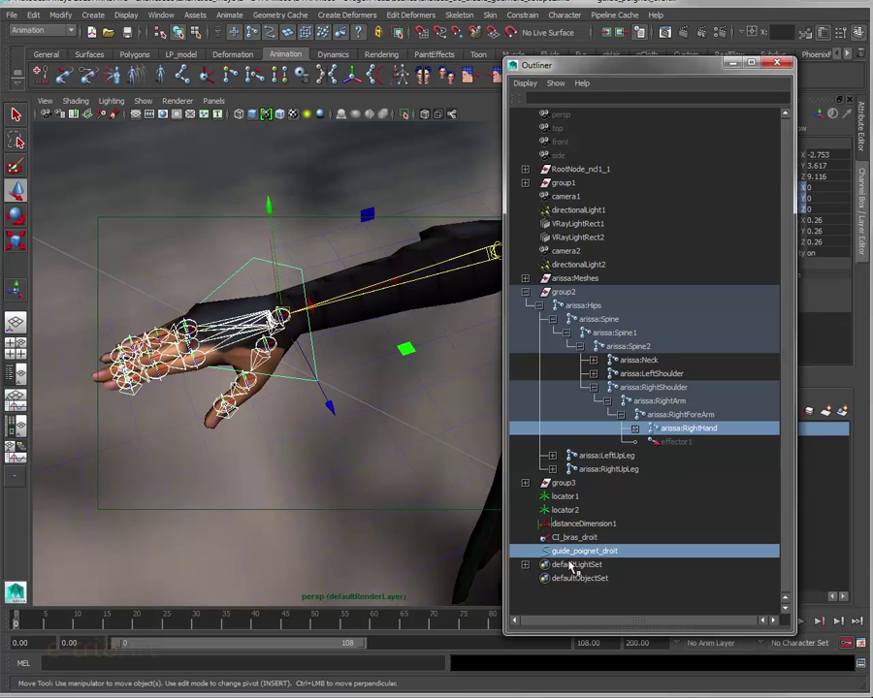
left_click(519, 16)
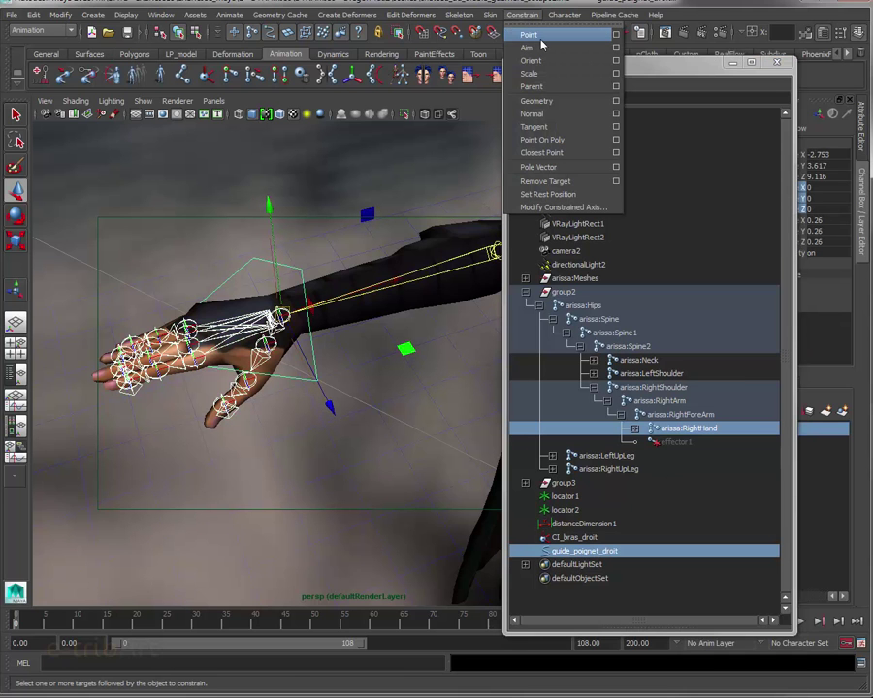
left_click(615, 35)
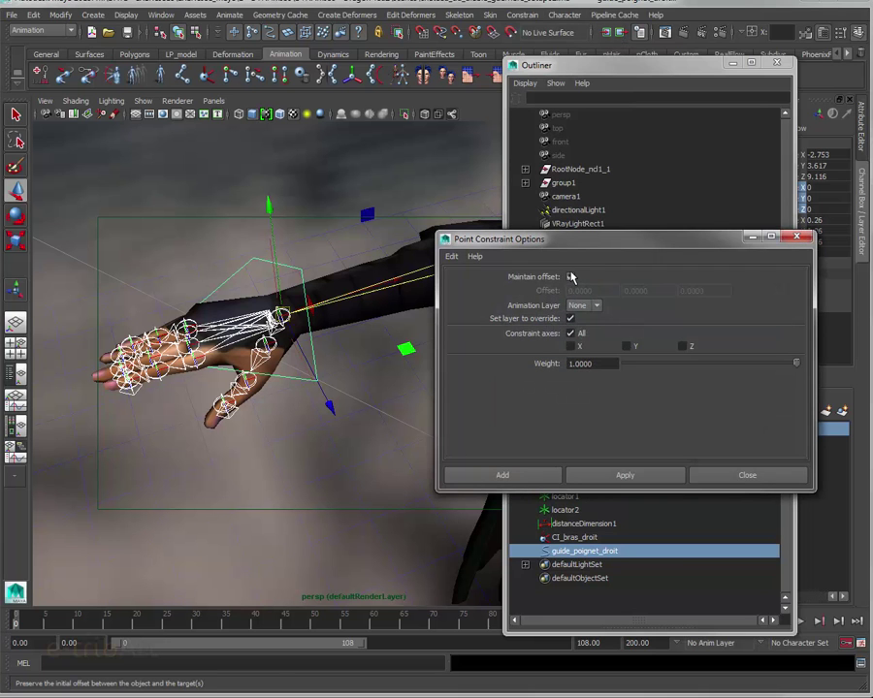
left_click(570, 276)
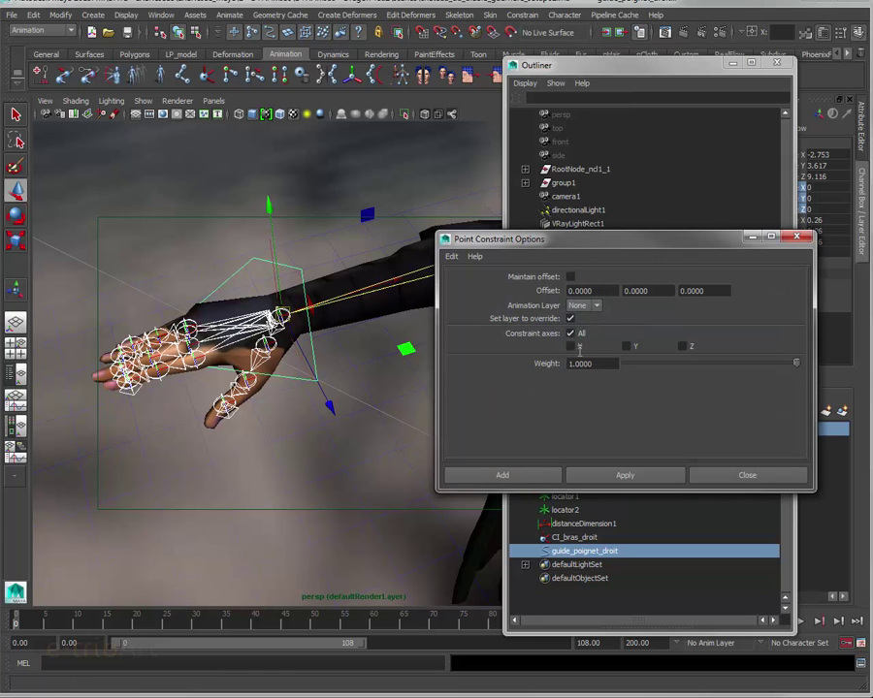
left_click(454, 476)
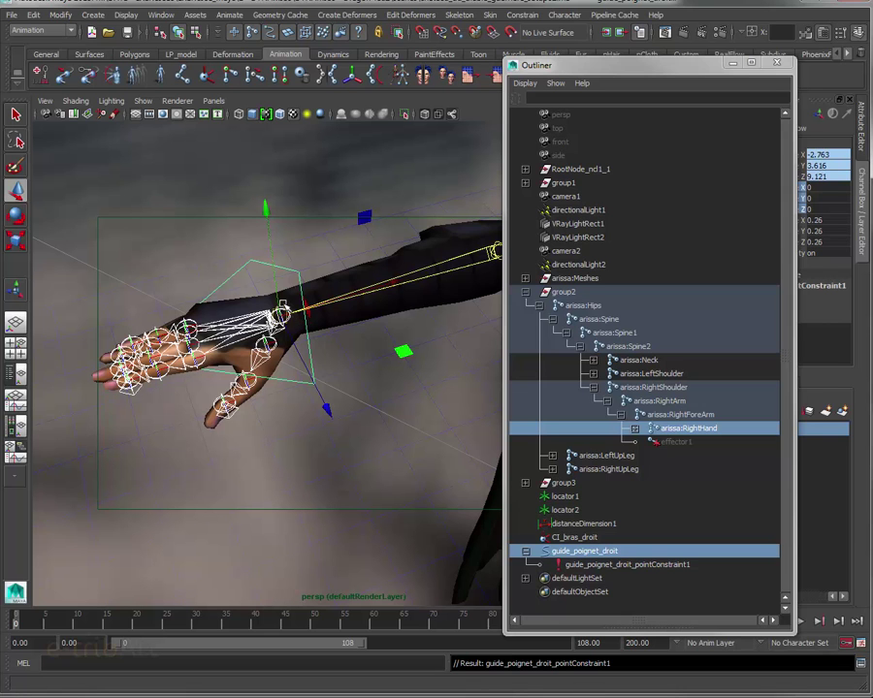
Step: Delete pointConstraint1 so the guide stays at -2.763, 3.616, 9.121, then close the Outliner
left_click(581, 566)
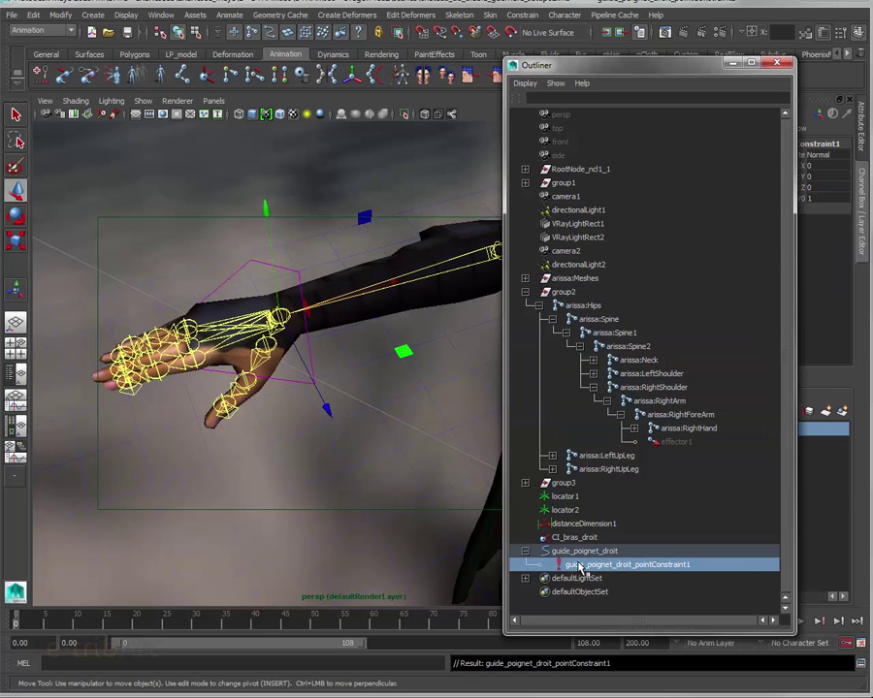
key("Delete")
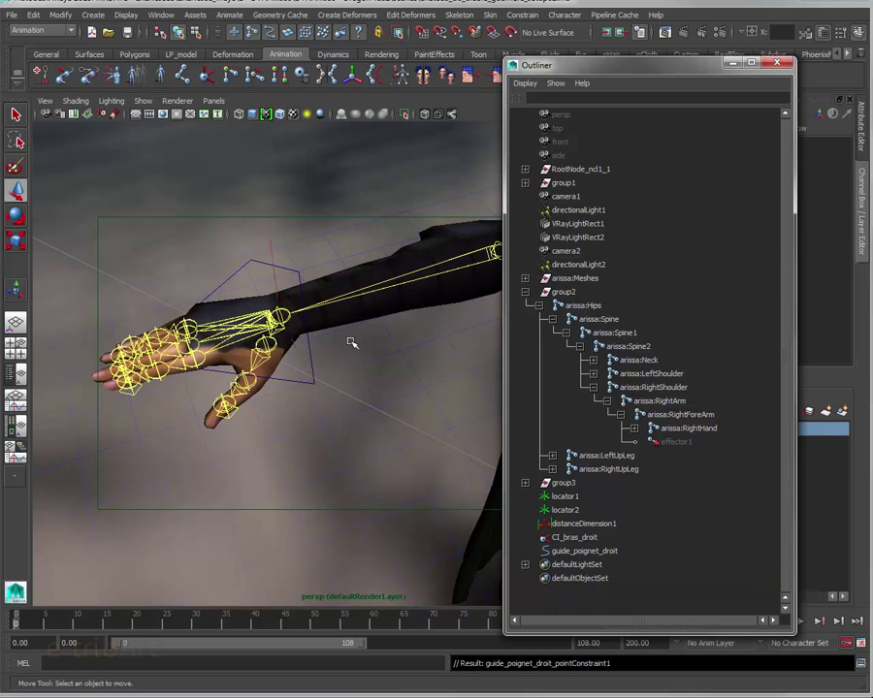
left_click(303, 281)
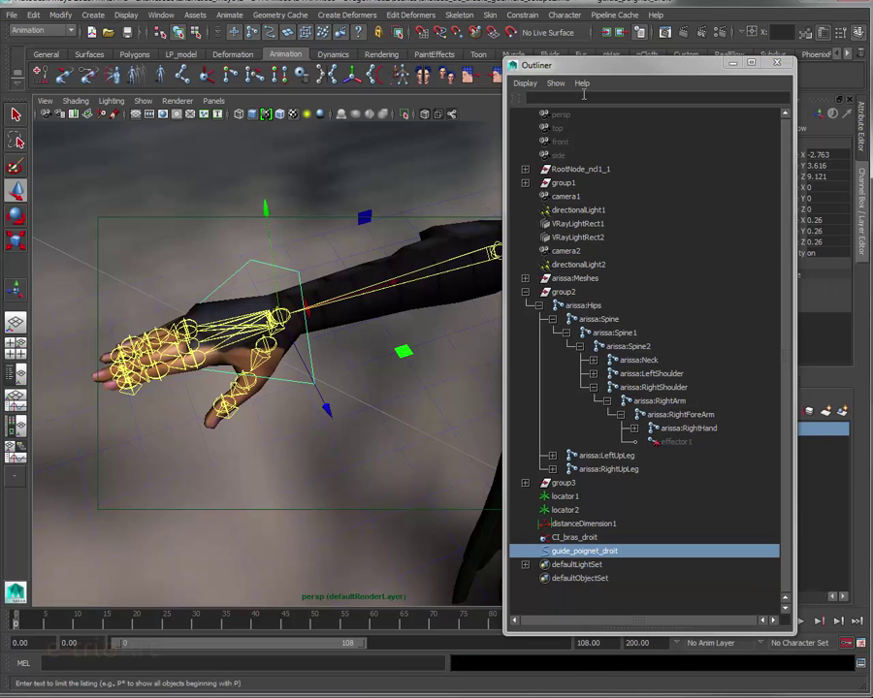
left_click(776, 62)
mouse_move(369, 339)
left_mouse_down("alt")
mouse_move(506, 340)
mouse_move(450, 353)
left_mouse_up("alt")
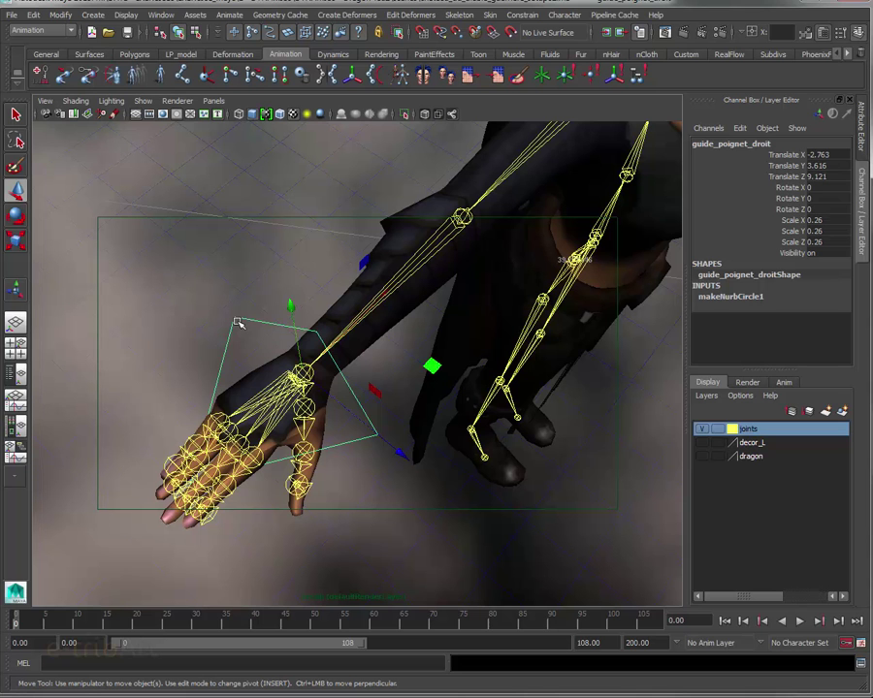
right_click(238, 323)
key("ctrl+a")
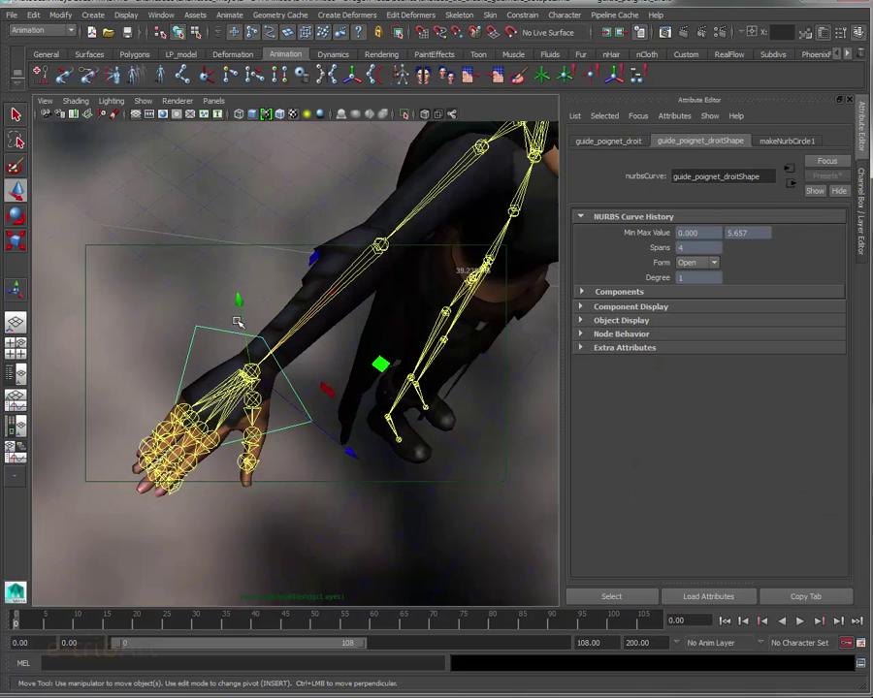
key("ctrl+z")
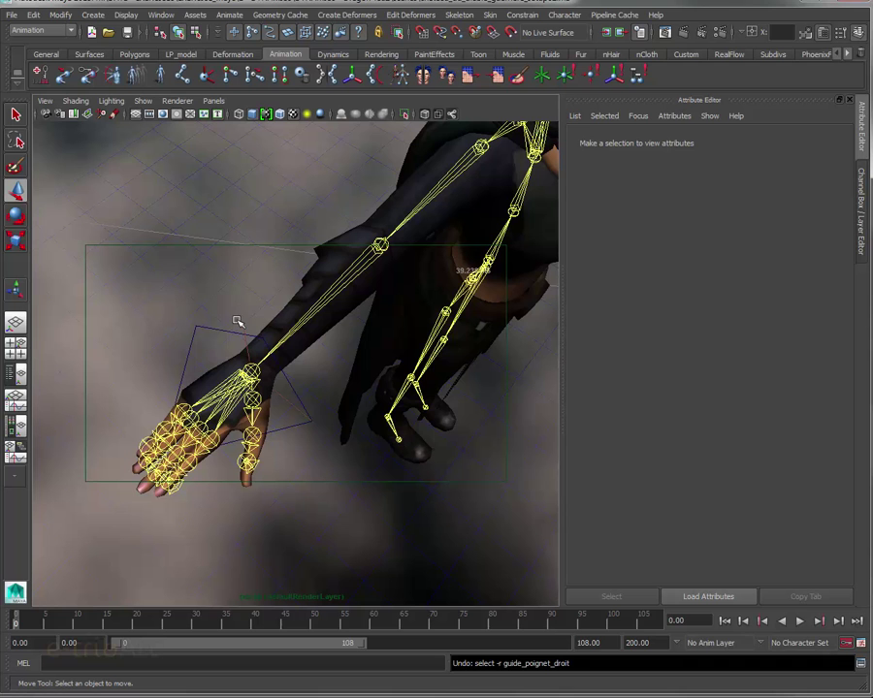
left_click(850, 99)
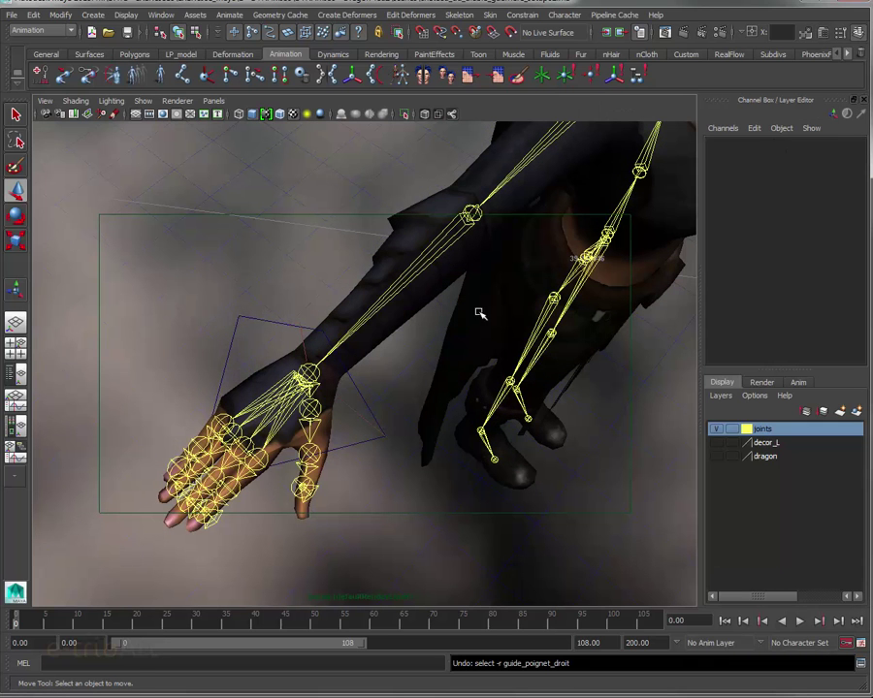
left_click(245, 320)
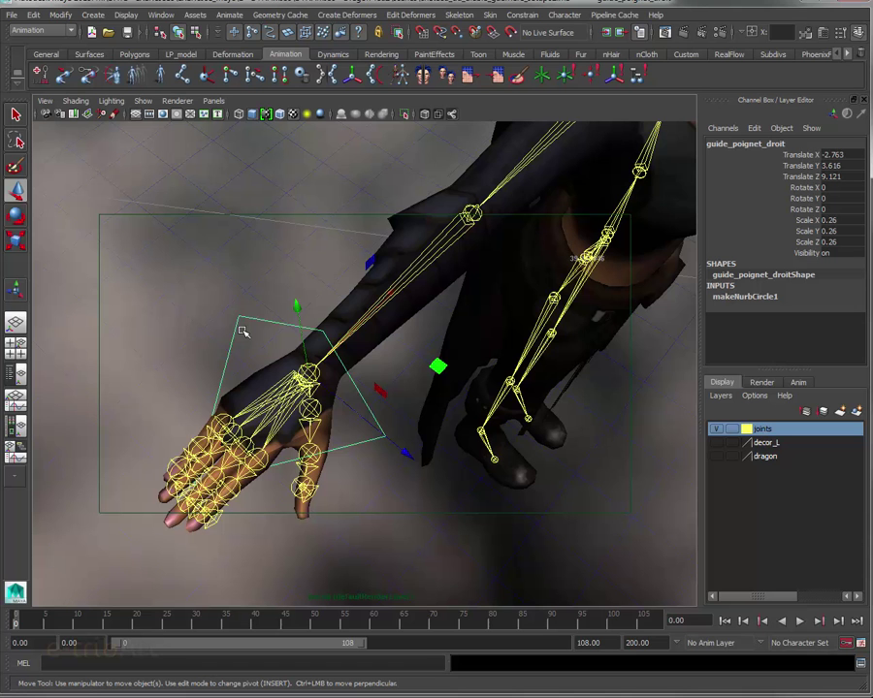
mouse_move(244, 332)
left_mouse_down("alt")
mouse_move(208, 323)
mouse_move(215, 382)
left_mouse_up("alt")
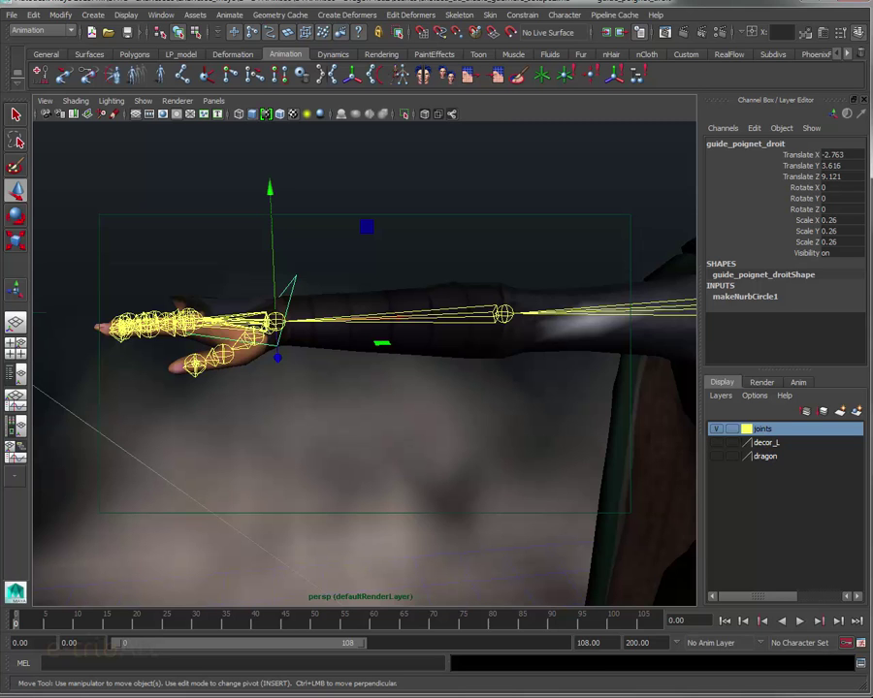
key("Up")
Step: Create display layer layer1 and put guide_poignet_droit into control-vertex editing
left_click(720, 396)
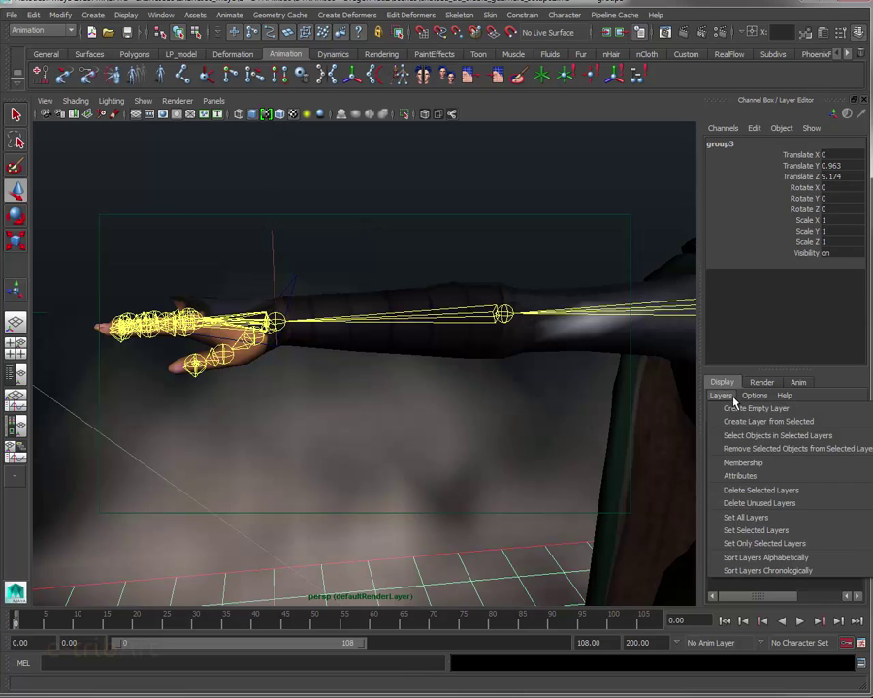
left_click(739, 421)
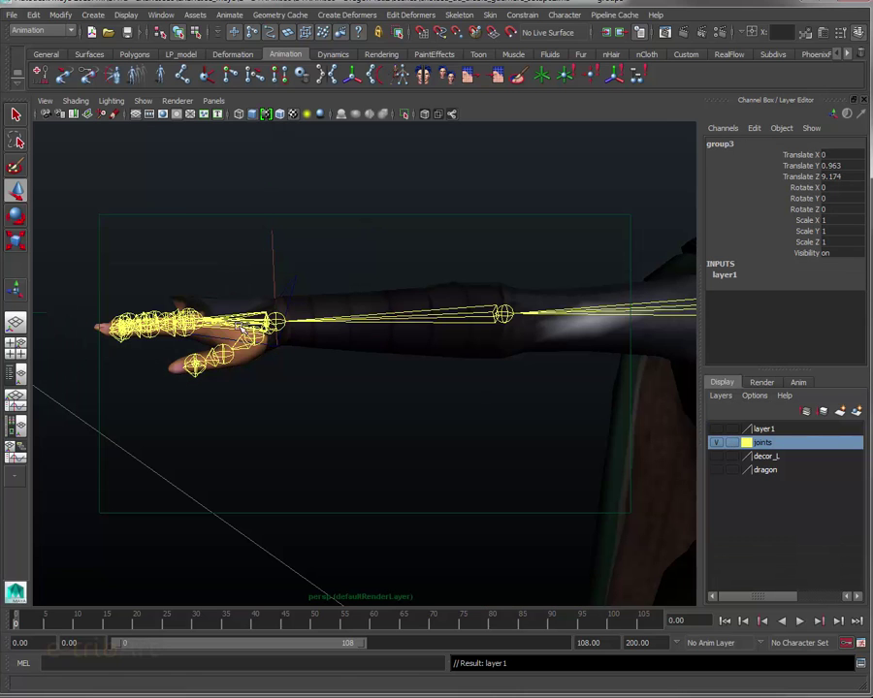
left_click(292, 283)
right_click(293, 282)
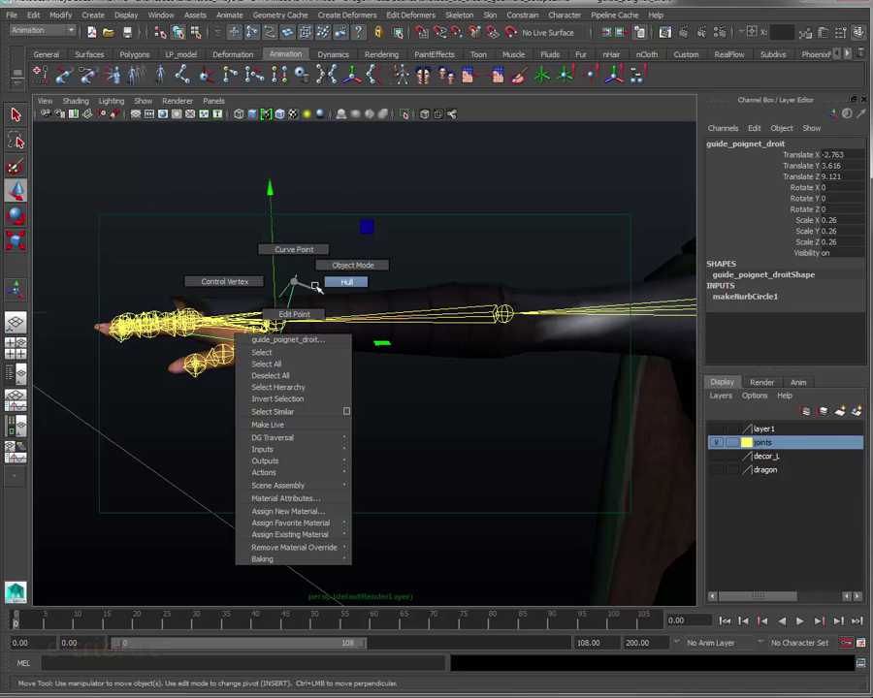
left_click(282, 284)
Step: Pull one control vertex of the wrist curve upward, then return to object mode with F8
left_click(296, 276)
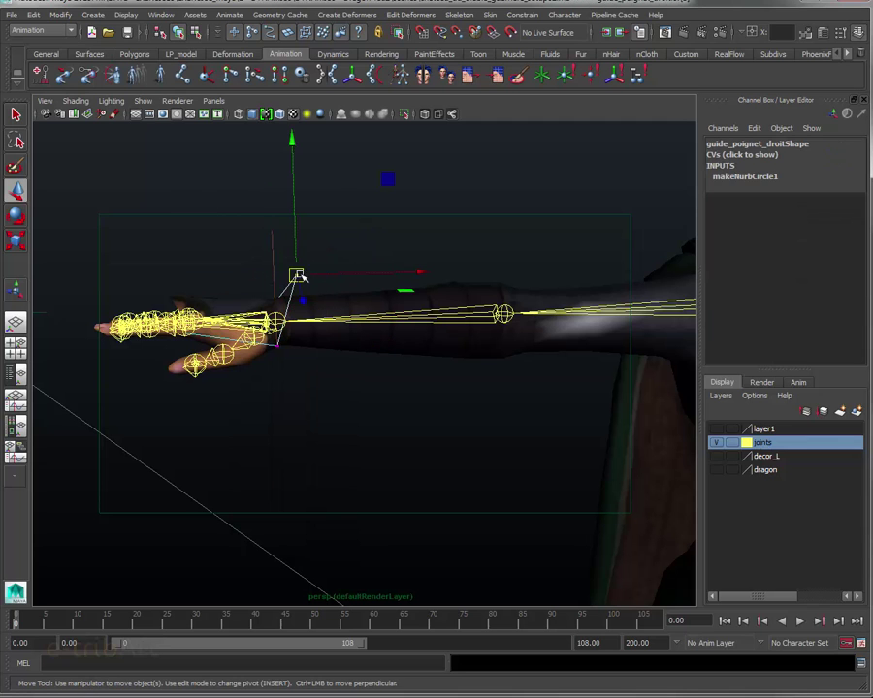
left_click_drag(294, 228, 292, 187)
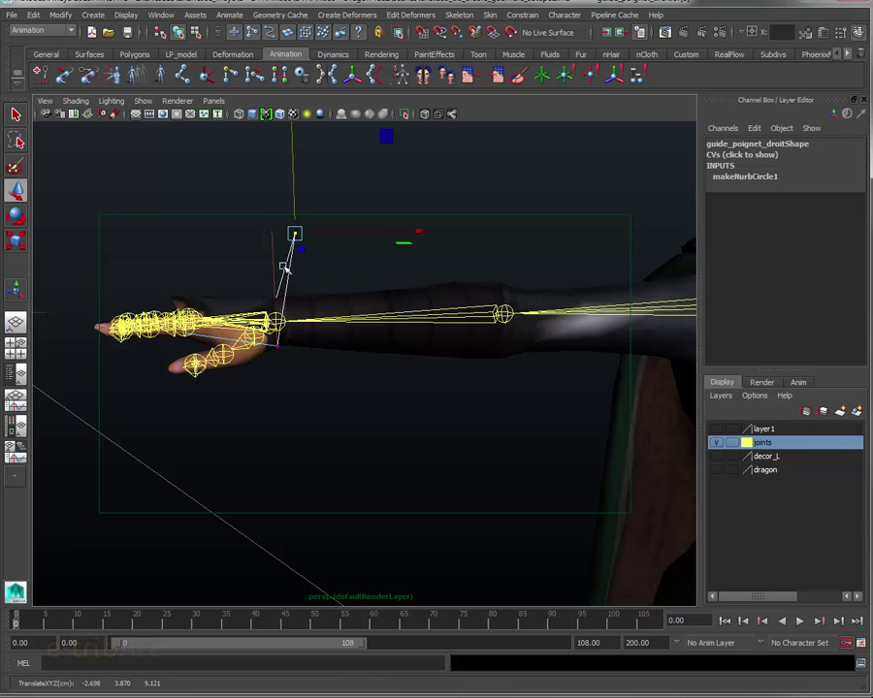
left_click(174, 254)
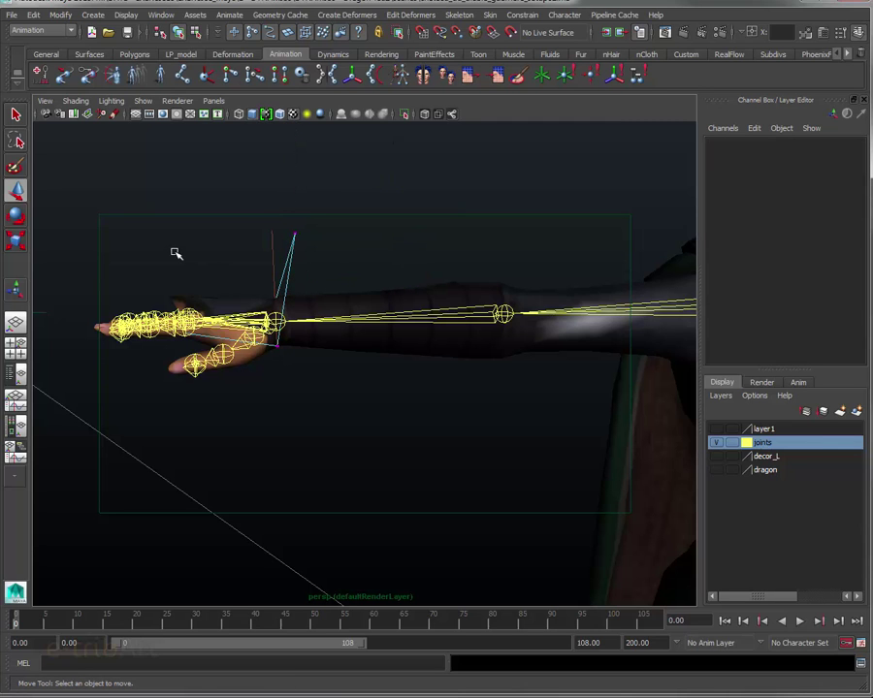
key("F8")
key("F8")
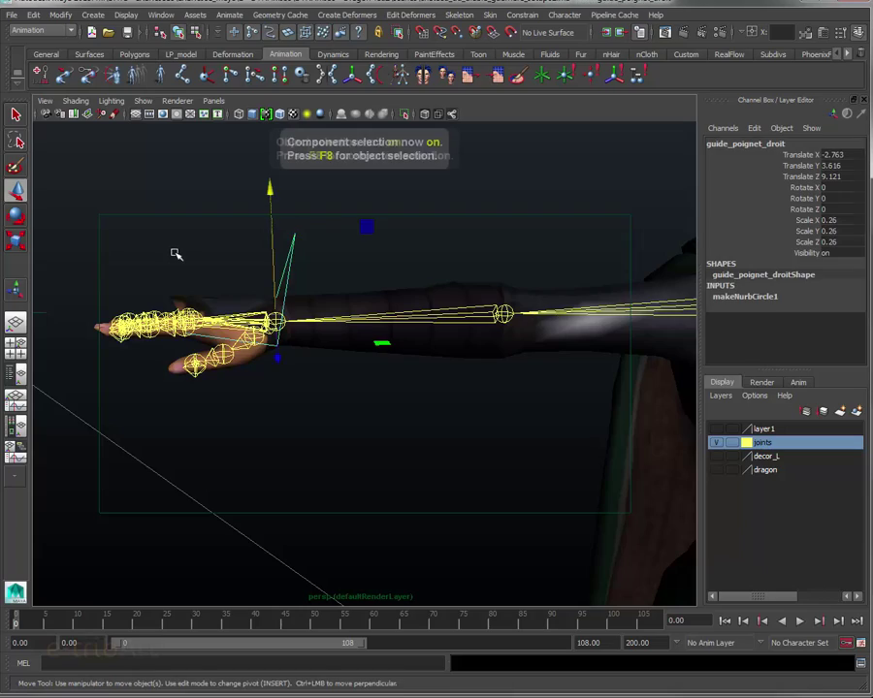
mouse_move(247, 371)
left_mouse_down("alt")
mouse_move(320, 291)
mouse_move(281, 417)
left_mouse_up("alt")
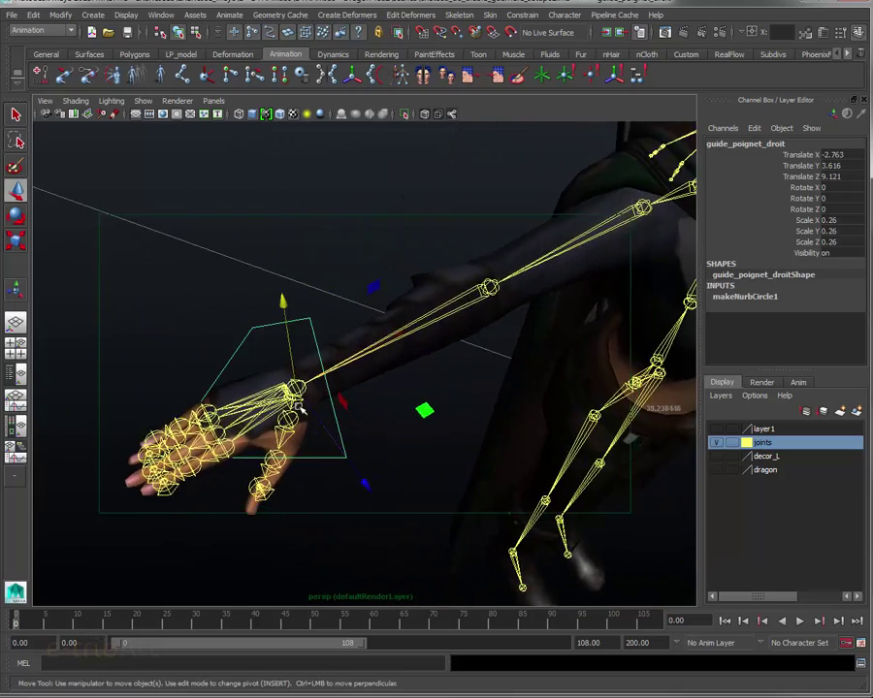
middle_click_drag(281, 417, 293, 424, "alt")
left_click_drag(293, 422, 292, 402, "alt")
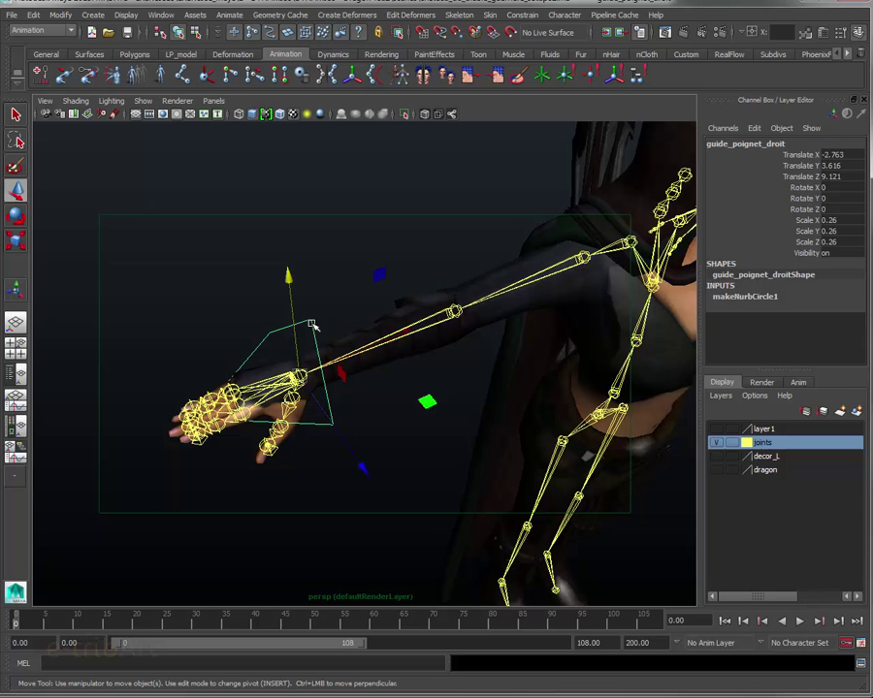
mouse_move(311, 325)
left_mouse_down("alt")
mouse_move(320, 388)
mouse_move(278, 387)
mouse_move(303, 389)
left_mouse_up("alt")
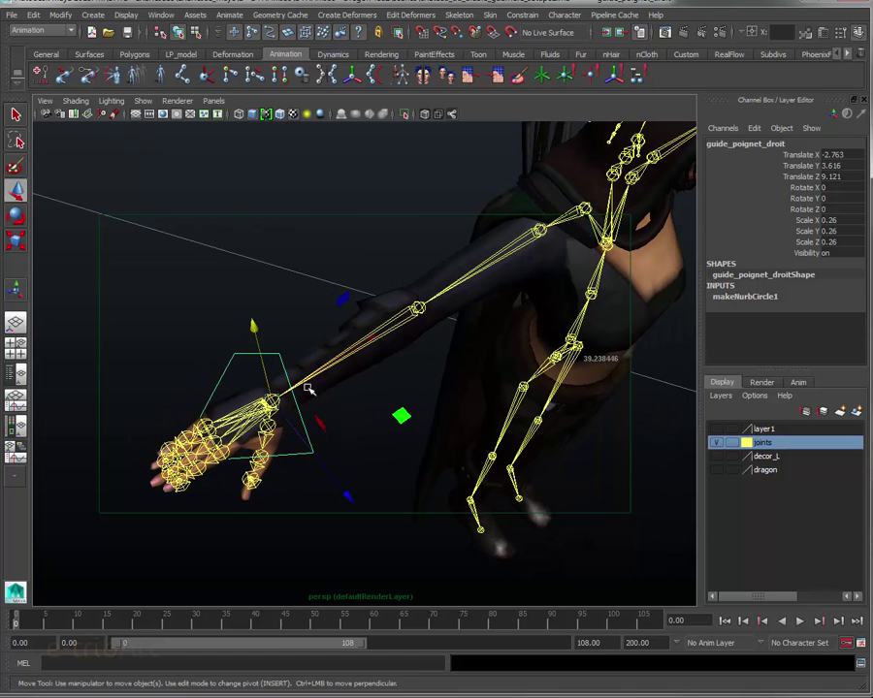
left_click_drag(805, 156, 803, 242)
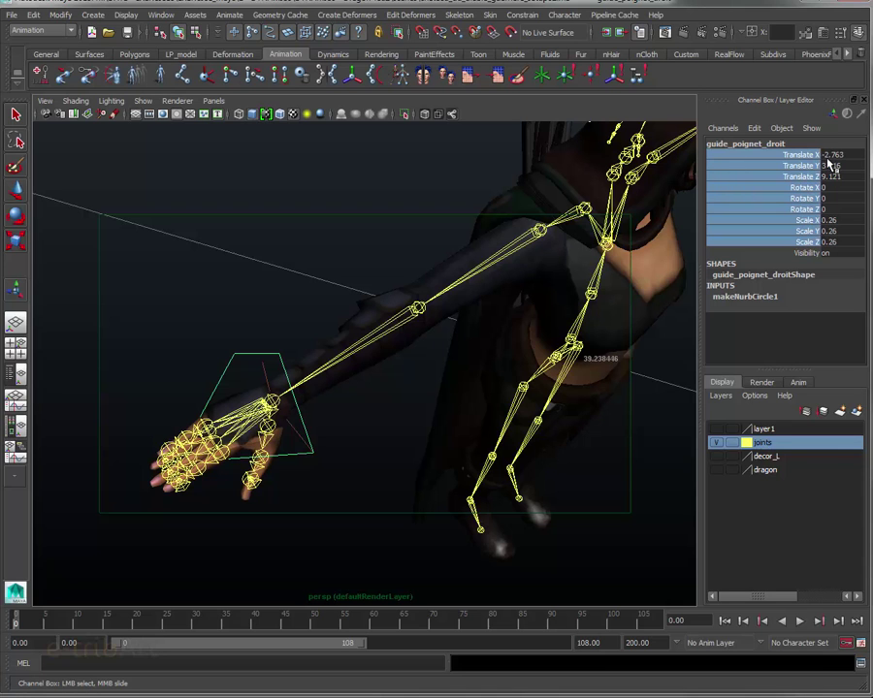
Step: Freeze translate, rotate and scale on guide_poignet_droit so it reads 0, 0 and 1
left_click(62, 16)
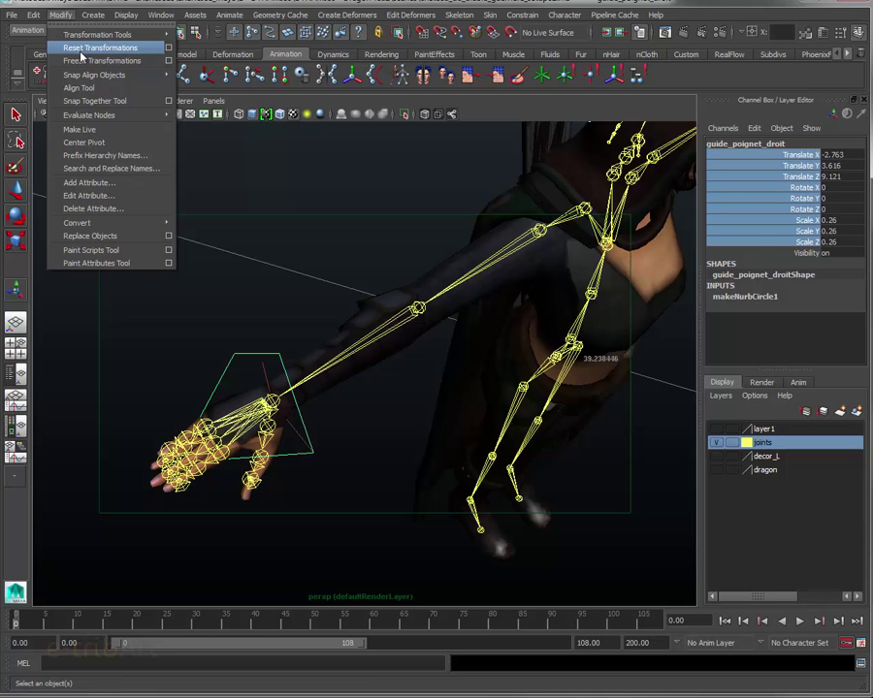
left_click(169, 61)
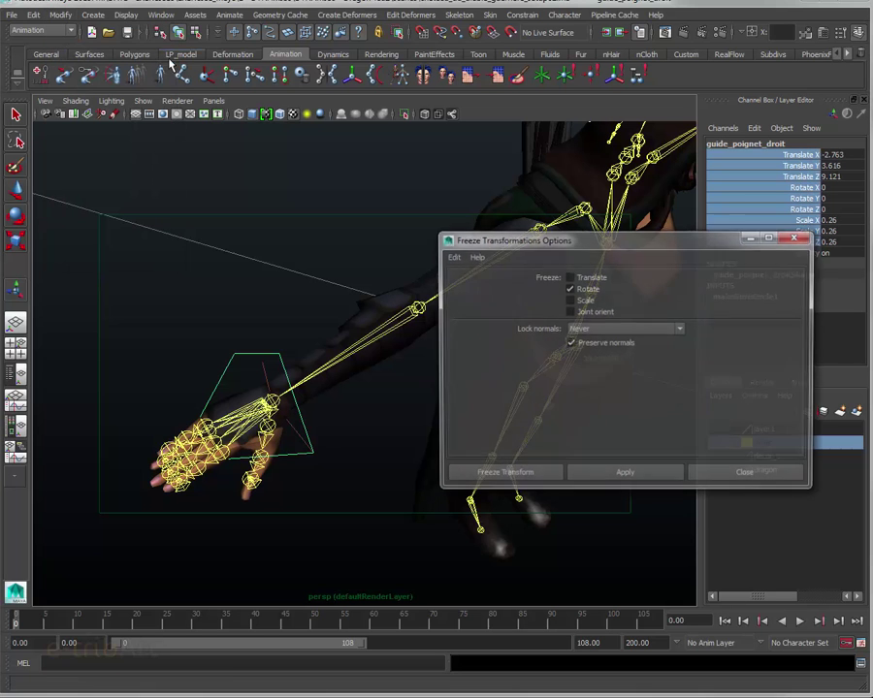
left_click_drag(527, 239, 219, 15)
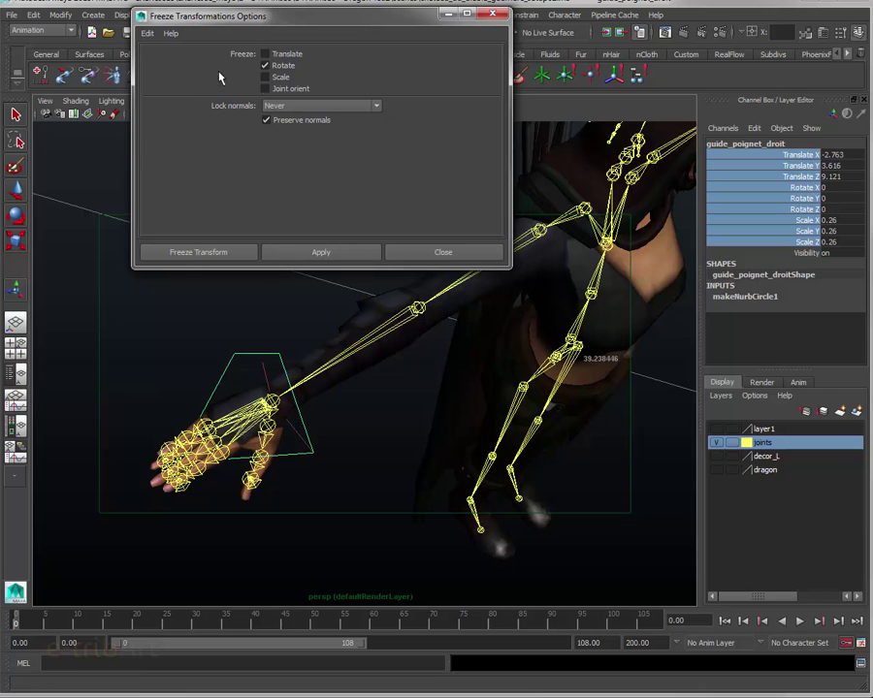
left_click(276, 54)
left_click(277, 77)
left_click(222, 255)
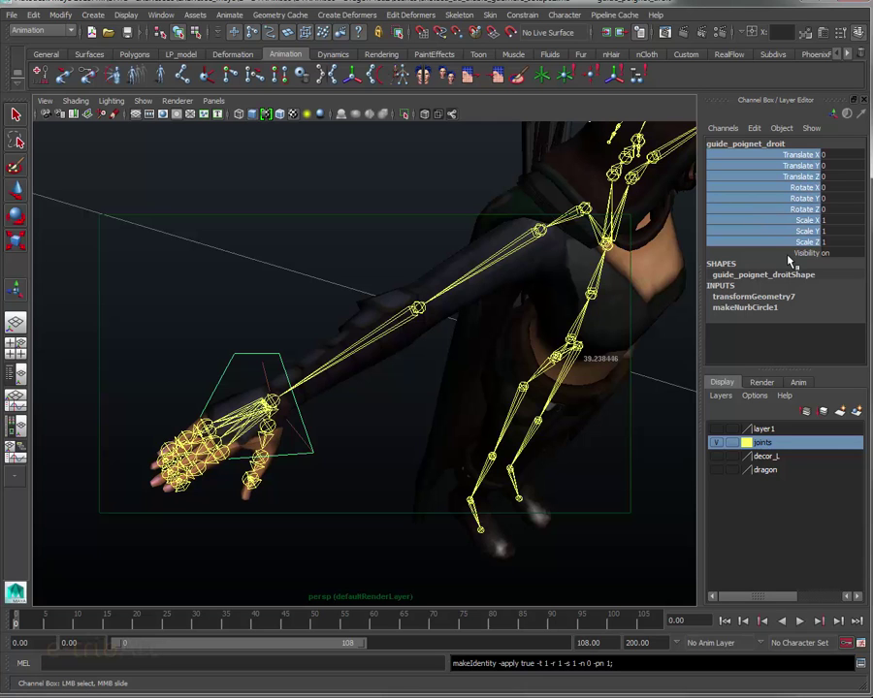
Step: Reselect the wrist control curve and orbit around the wrist to check it
left_click(360, 412)
left_click(318, 422)
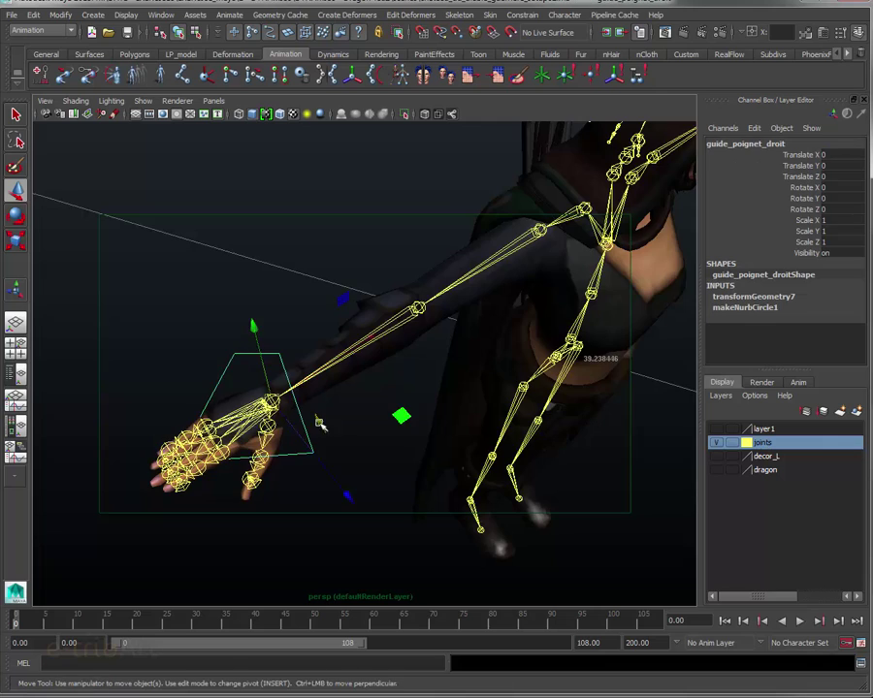
left_click_drag(321, 423, 304, 403, "alt")
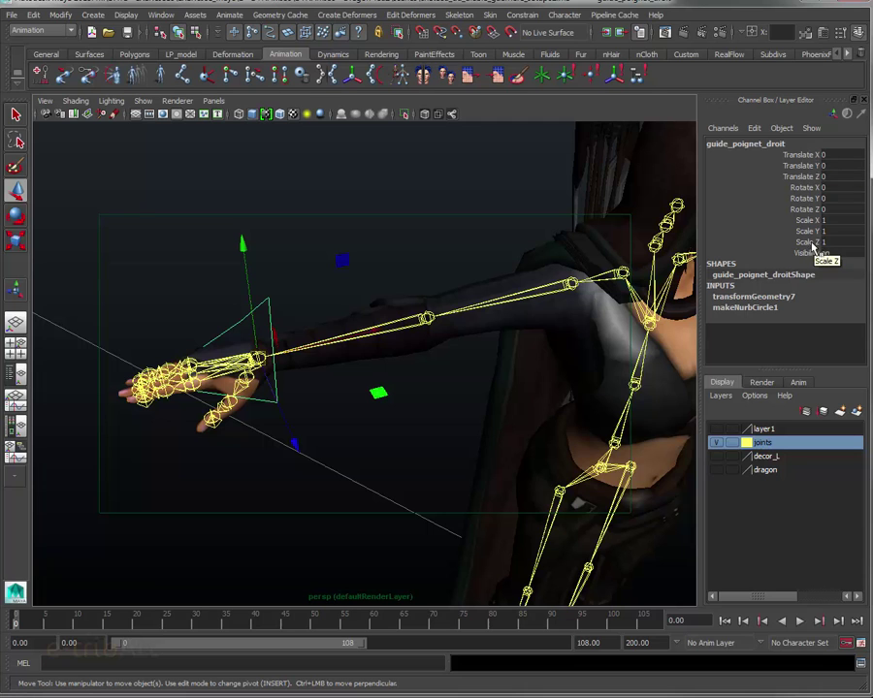
mouse_move(410, 371)
left_mouse_down("alt")
mouse_move(375, 406)
mouse_move(405, 419)
left_mouse_up("alt")
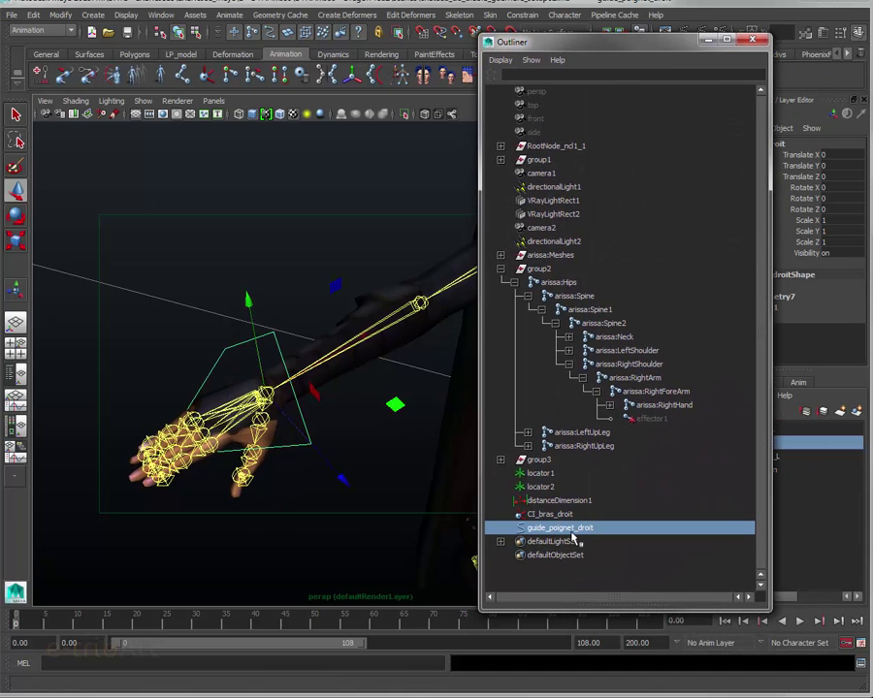
Step: Point-constrain the IK handle CI_bras_droit to guide_poignet_droit with Maintain offset off
left_click(545, 516, "ctrl")
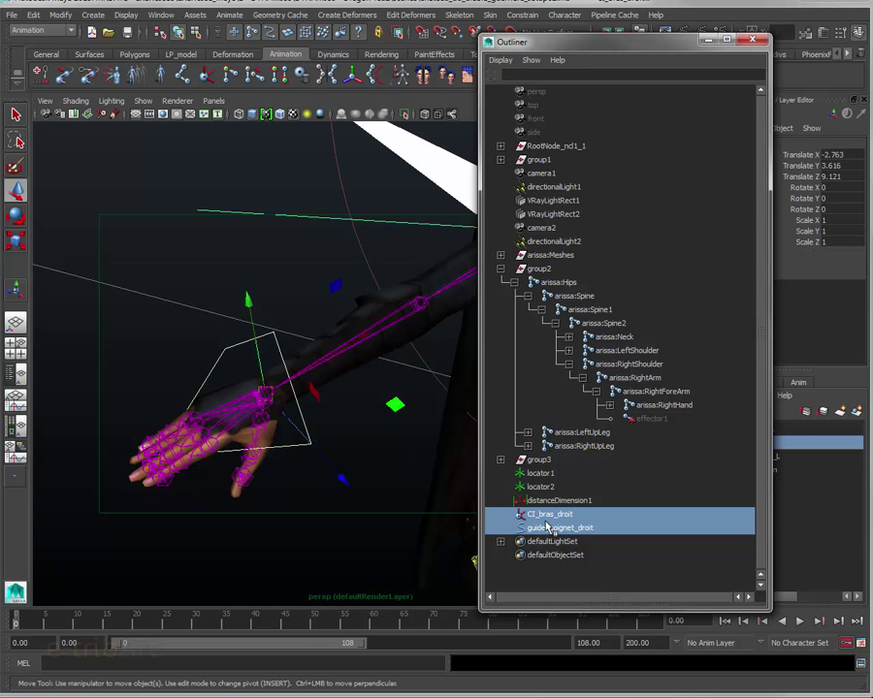
left_click_drag(580, 45, 606, 90)
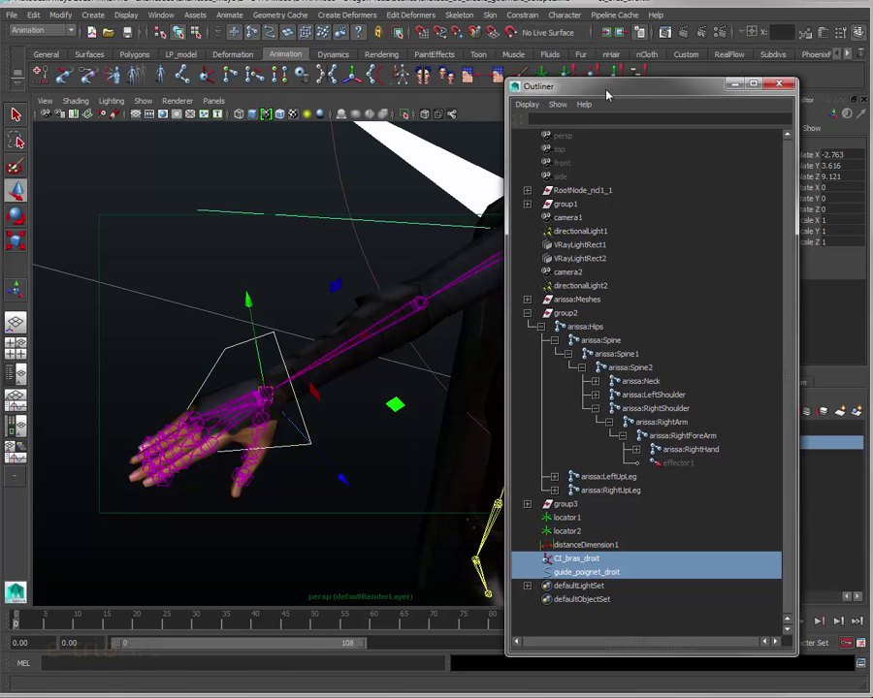
left_click(521, 14)
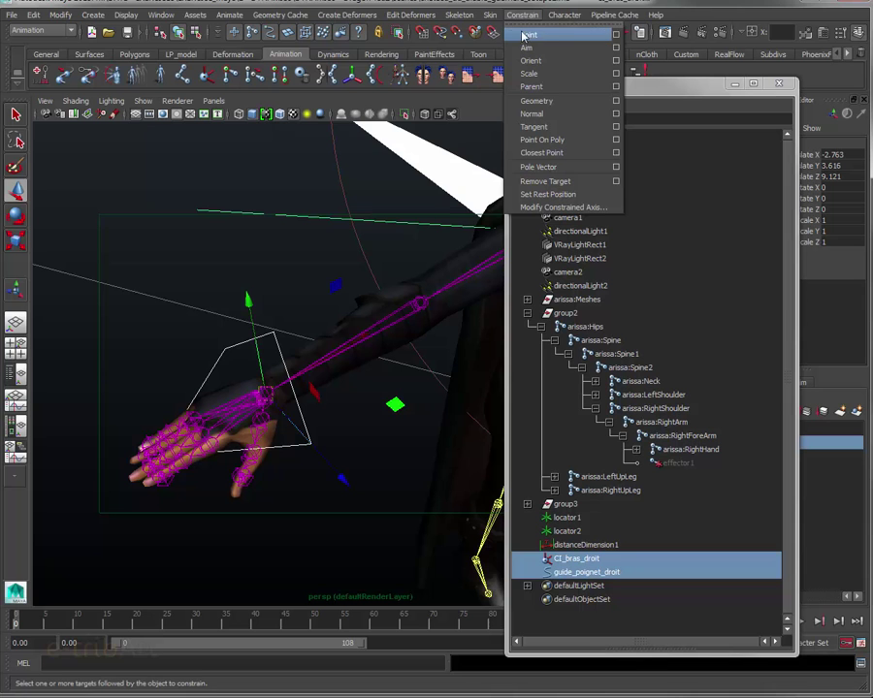
left_click(615, 36)
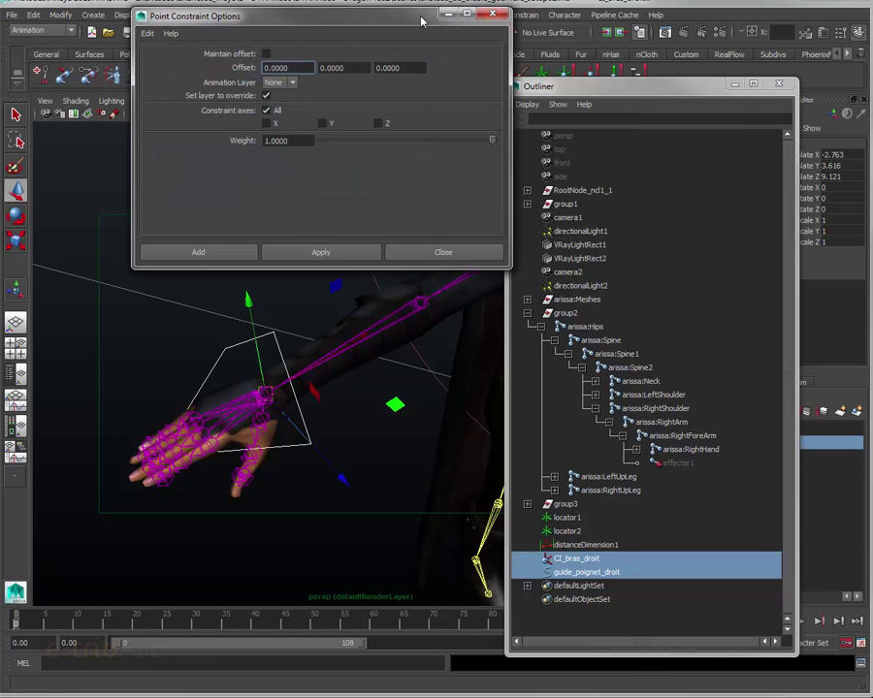
left_click_drag(421, 20, 648, 58)
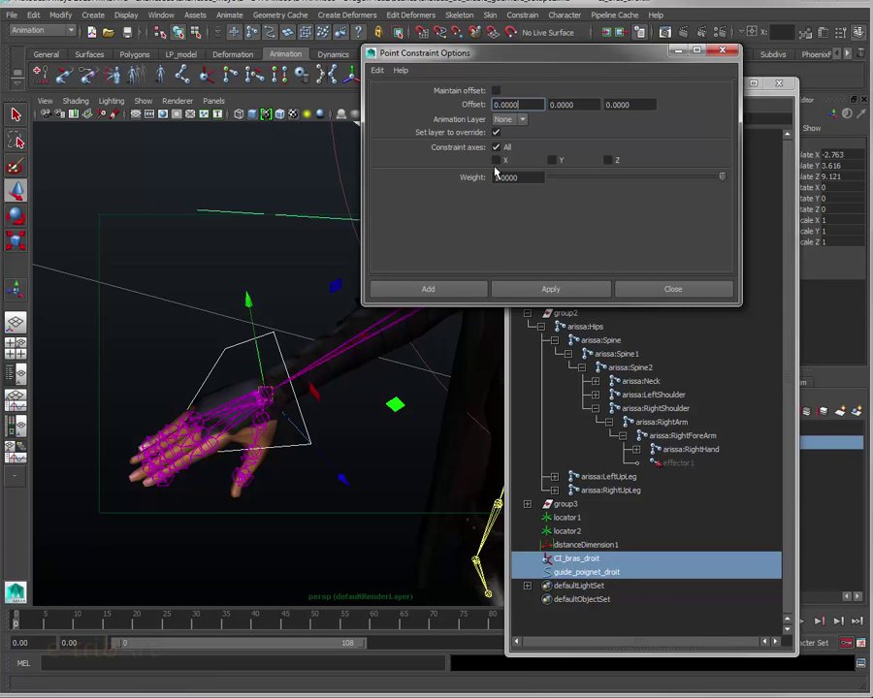
left_click(429, 290)
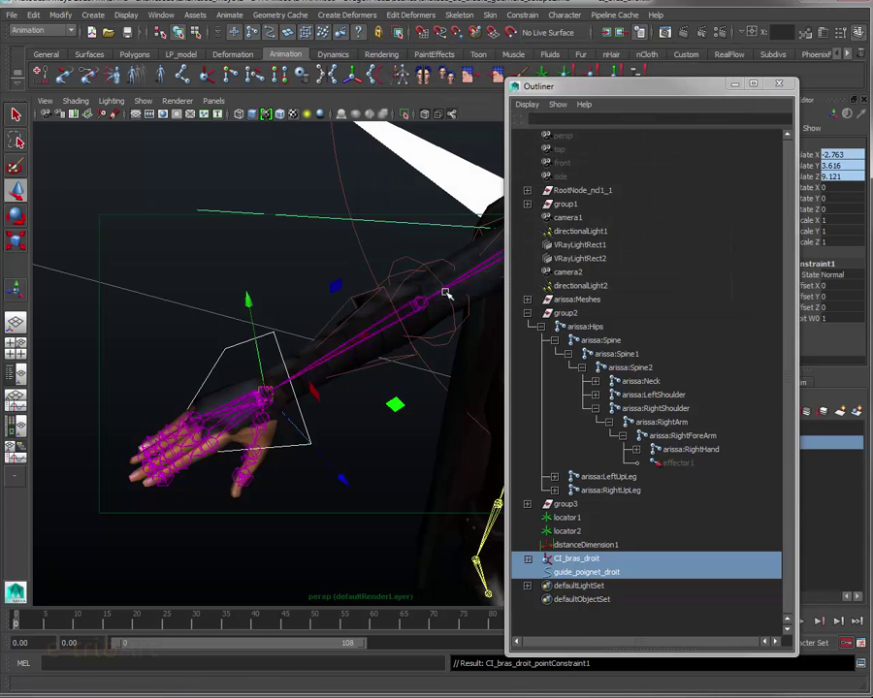
left_click(575, 574)
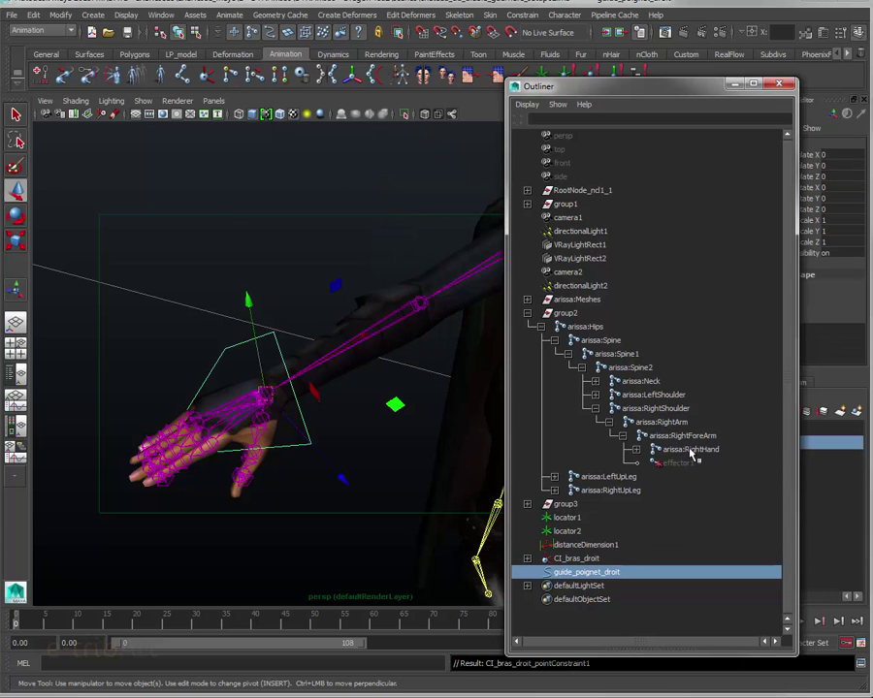
Step: Select guide_poignet_droit plus arissa:RightHand and open Orient Constraint options: no offset, all axes, weight 1
left_click(691, 451, "ctrl")
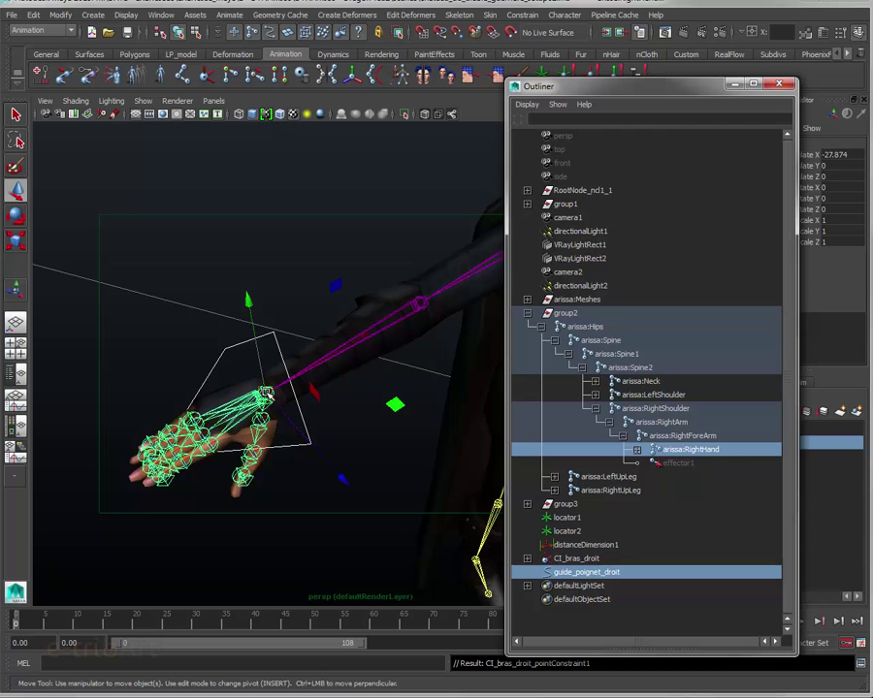
left_click(522, 15)
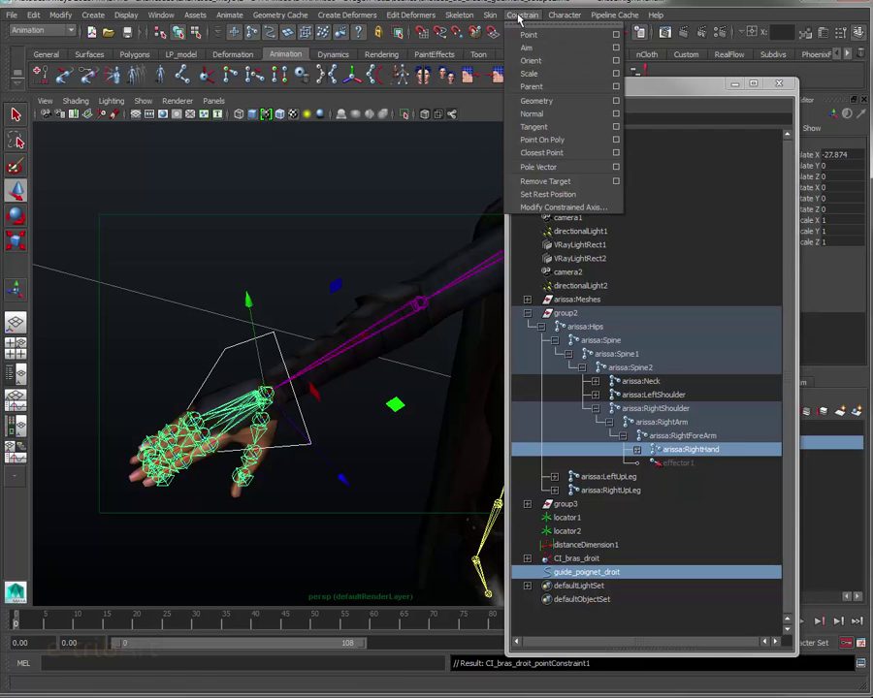
left_click(615, 62)
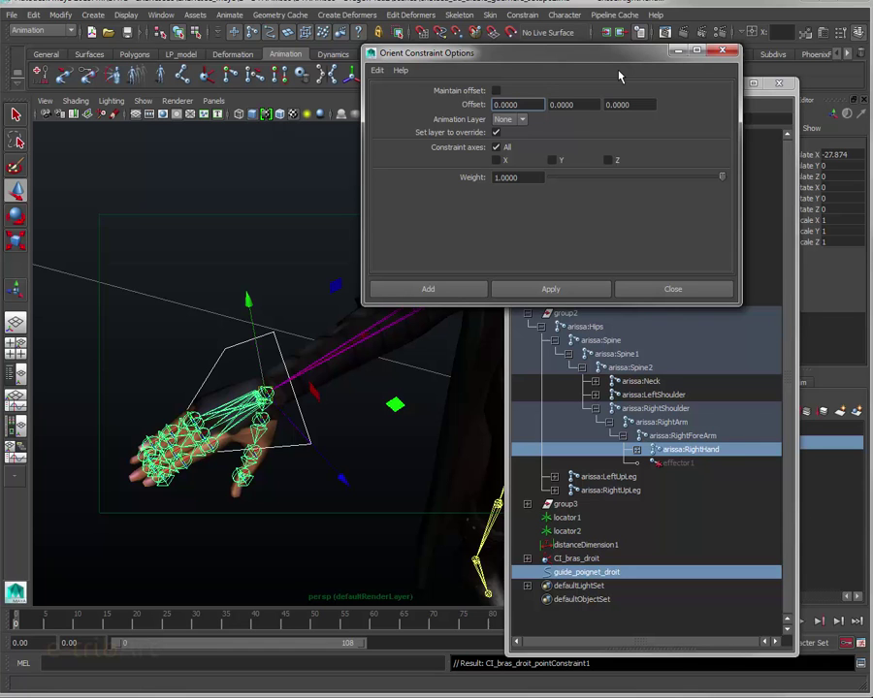
mouse_move(581, 58)
left_mouse_down()
mouse_move(569, 53)
mouse_move(594, 29)
mouse_move(545, 33)
mouse_move(555, 45)
left_mouse_up()
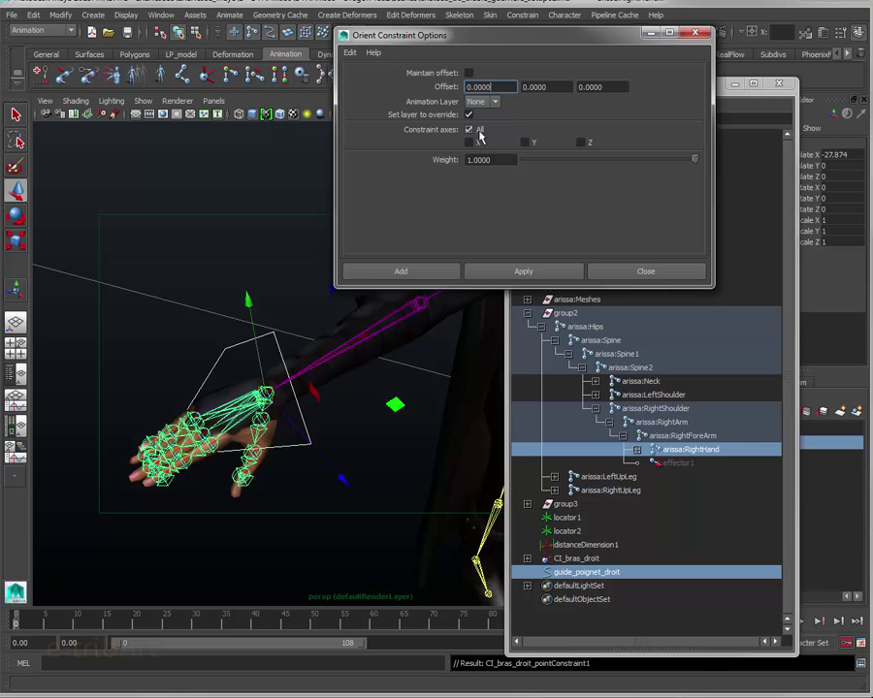
Step: Orient-constrain the right hand to guide_poignet_droit, then move the guide to check the arm bends
left_click(423, 271)
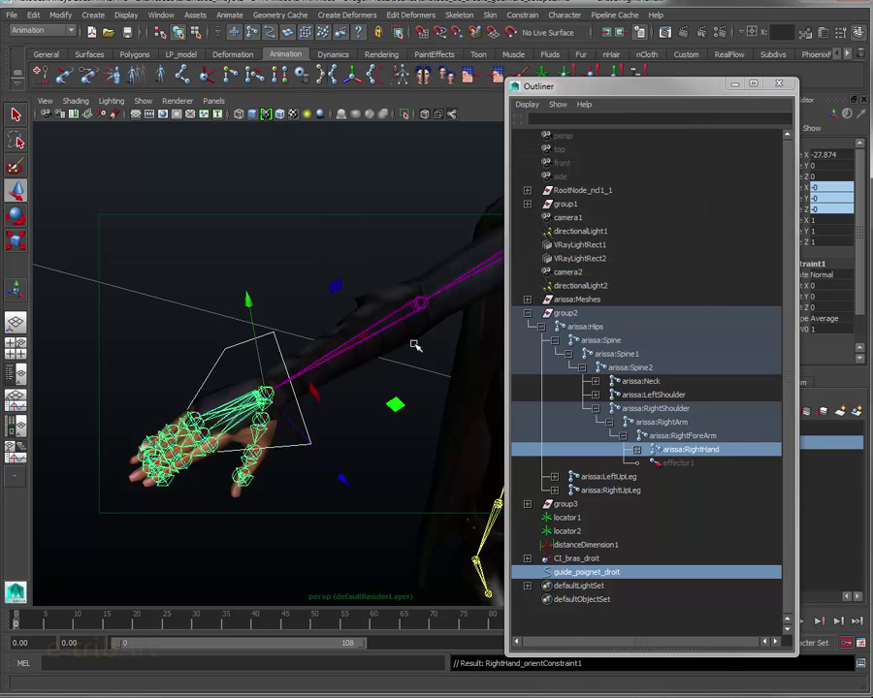
mouse_move(398, 378)
left_mouse_down("alt")
mouse_move(411, 386)
mouse_move(454, 380)
mouse_move(436, 384)
left_mouse_up("alt")
key("w")
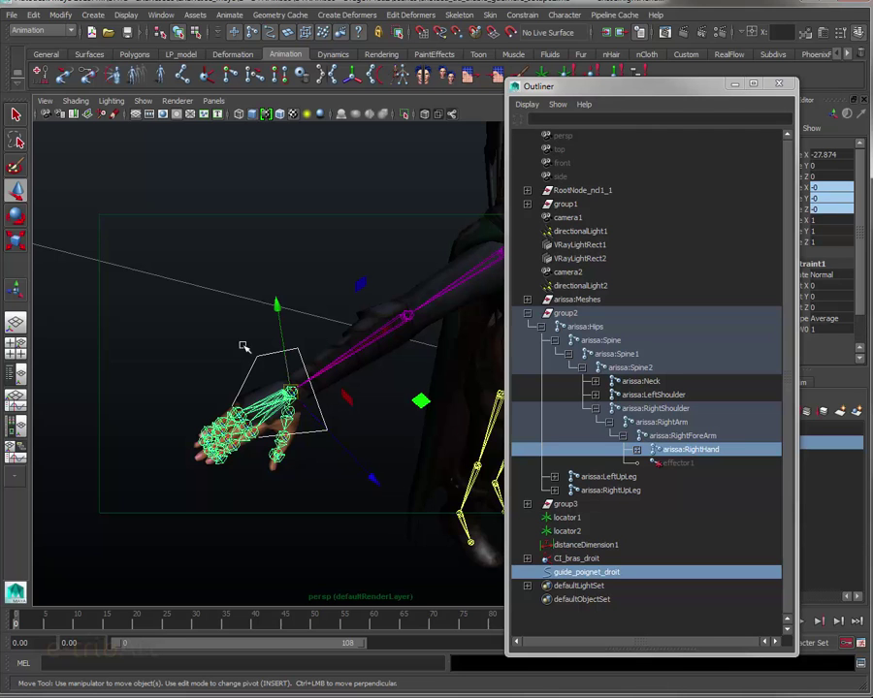
left_click(254, 349)
left_click(272, 355)
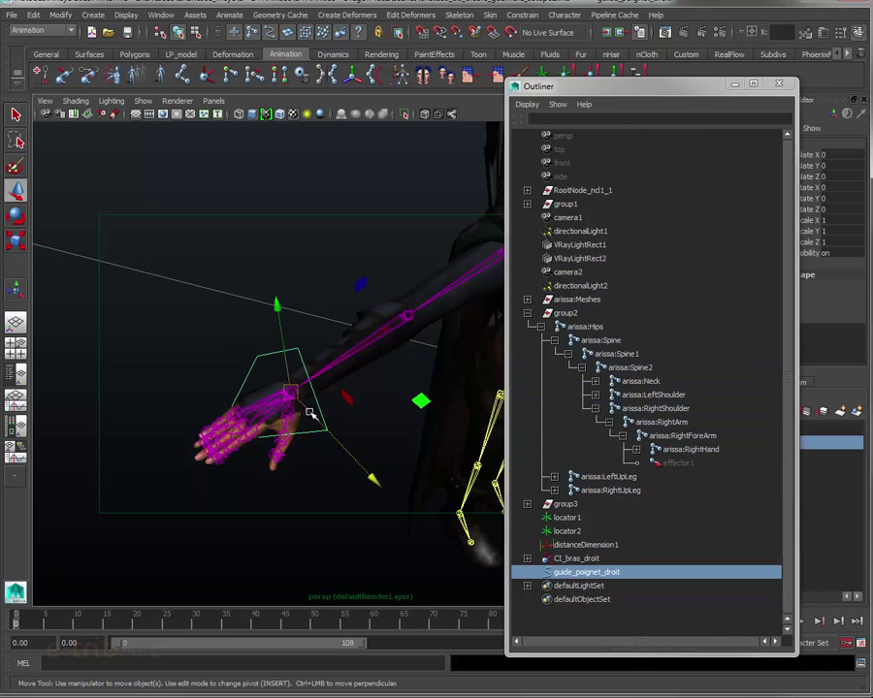
left_click_drag(390, 328, 431, 316)
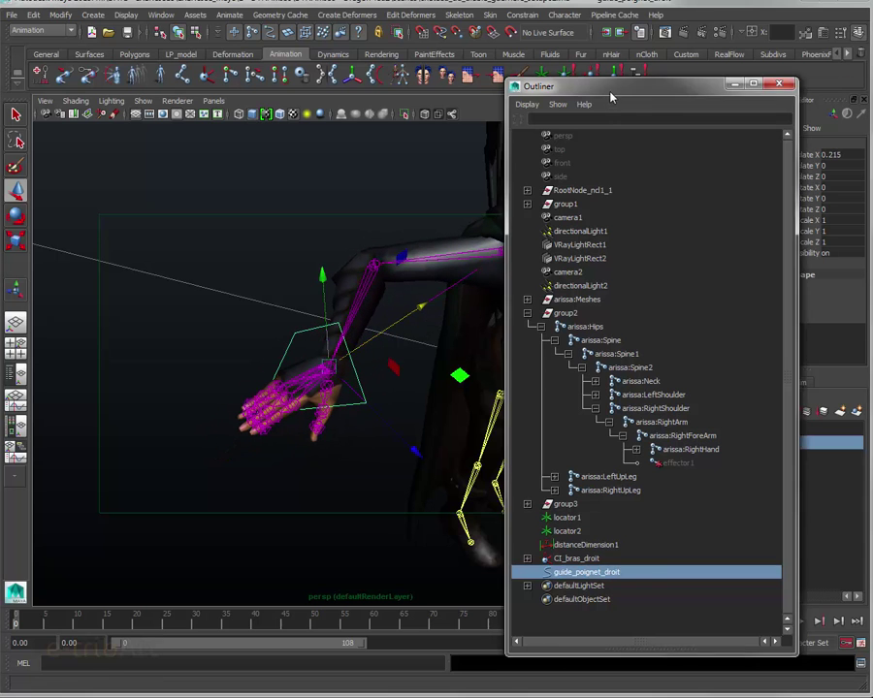
left_click(779, 84)
mouse_move(328, 285)
left_mouse_down()
mouse_move(351, 249)
mouse_move(345, 308)
left_mouse_up()
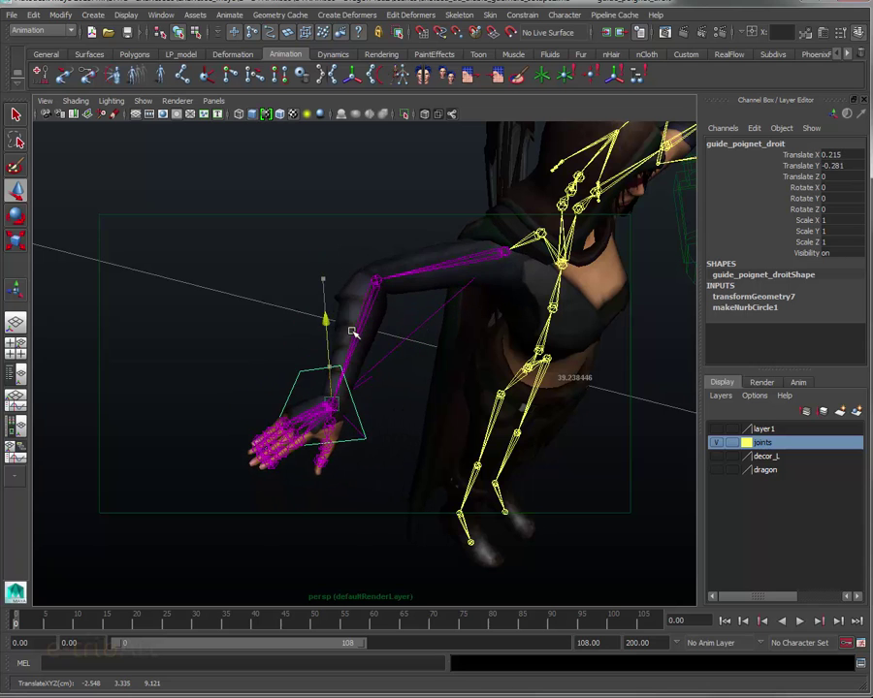
Step: Test the wrist guide by rotating it to several angles and lowering it to bend the arm
key("ctrl+z")
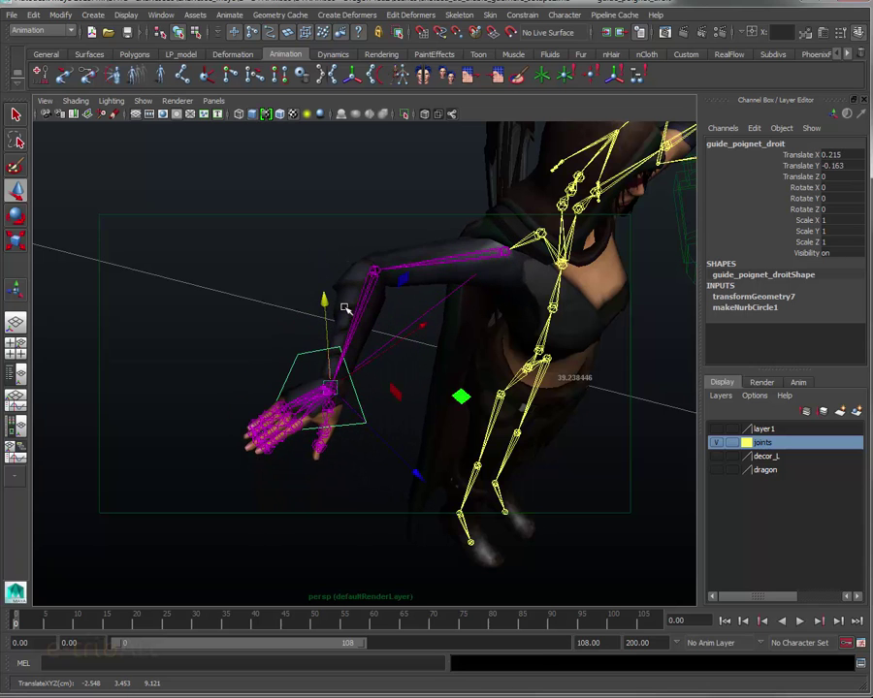
key("ctrl+z")
key("ctrl+z")
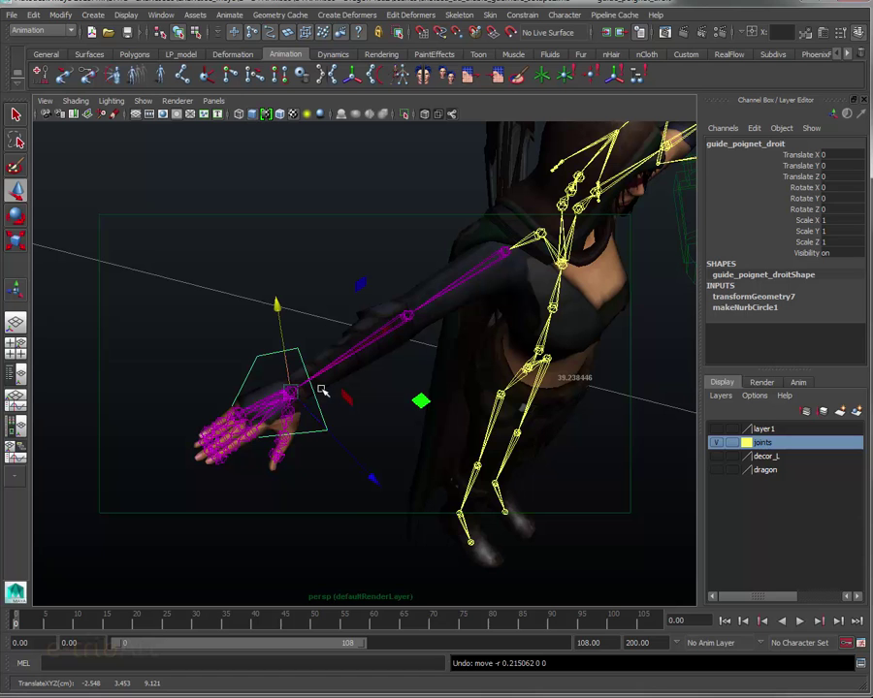
key("e")
mouse_move(292, 380)
left_mouse_down()
mouse_move(284, 360)
mouse_move(172, 315)
mouse_move(179, 380)
mouse_move(177, 347)
mouse_move(179, 366)
left_mouse_up()
mouse_move(266, 286)
left_mouse_down()
mouse_move(330, 323)
mouse_move(332, 337)
left_mouse_up()
key("ctrl+z")
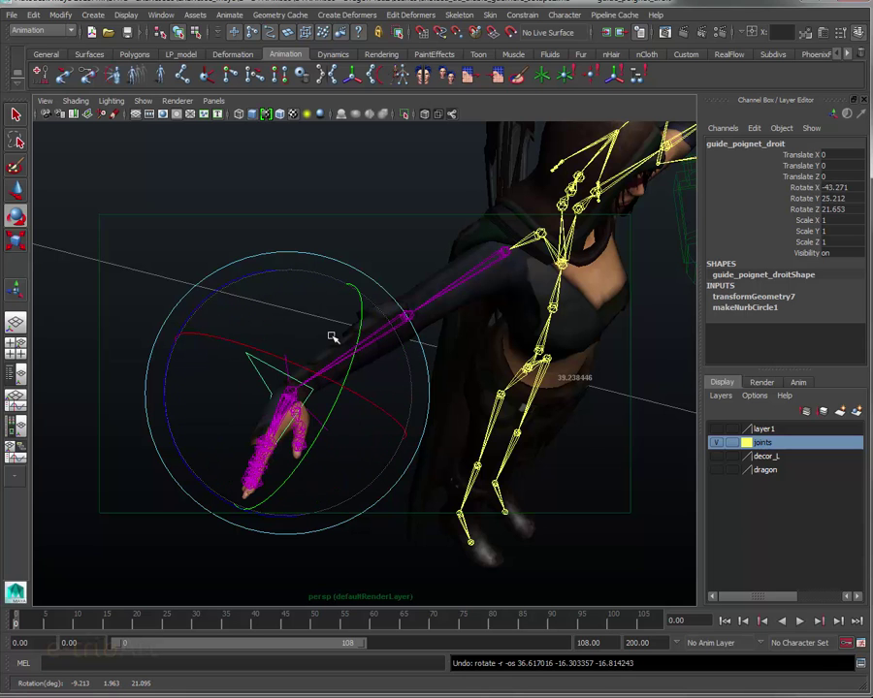
key("ctrl+z")
mouse_move(224, 373)
left_mouse_down()
mouse_move(257, 469)
mouse_move(288, 467)
mouse_move(290, 441)
left_mouse_up()
key("w")
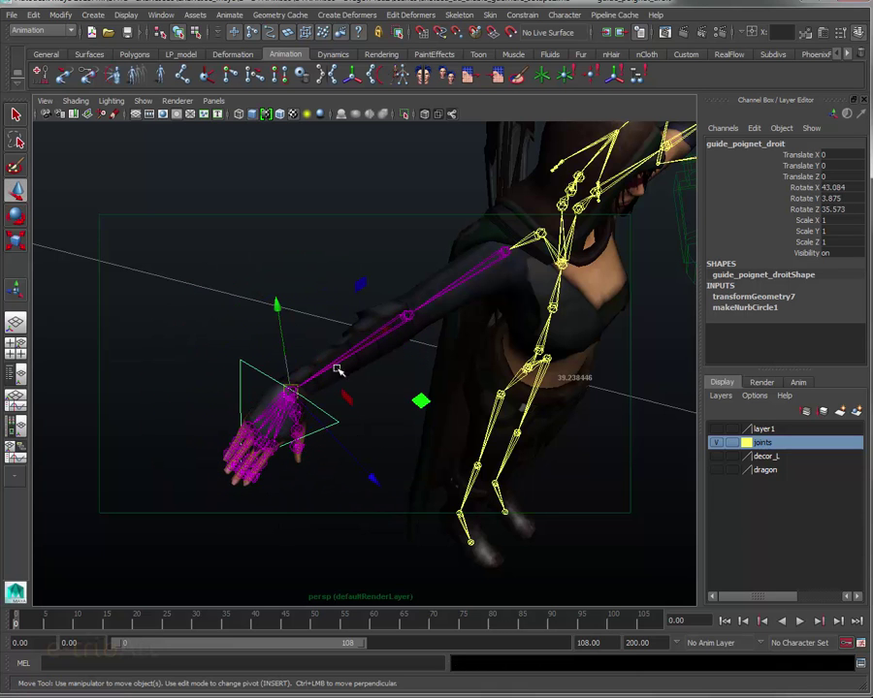
left_click_drag(345, 356, 369, 346)
mouse_move(320, 271)
left_mouse_down()
mouse_move(314, 326)
mouse_move(406, 343)
left_mouse_up()
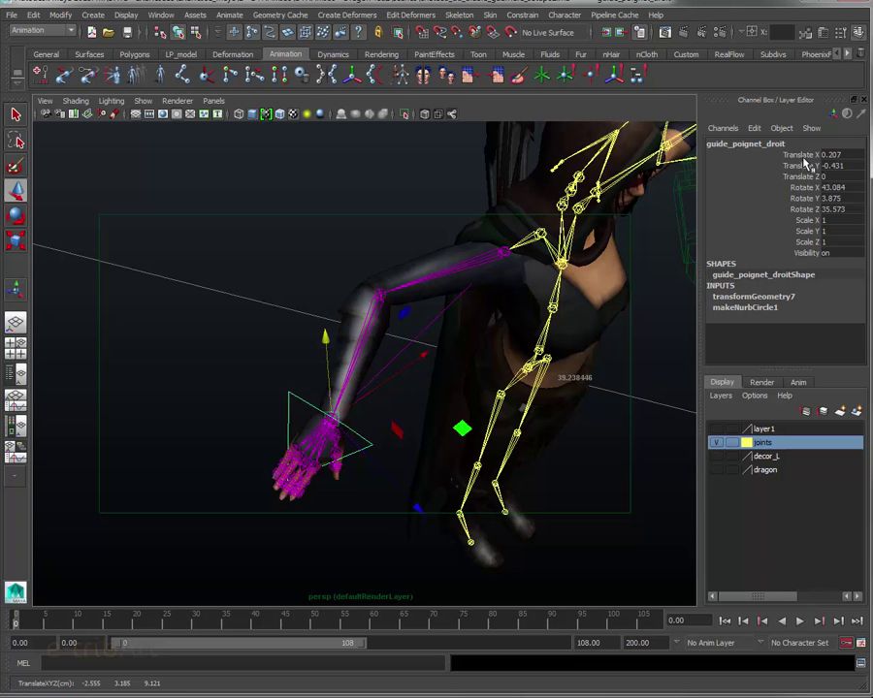
Step: Reset the wrist guide's translate and rotate channels to 0
left_click_drag(835, 155, 836, 208)
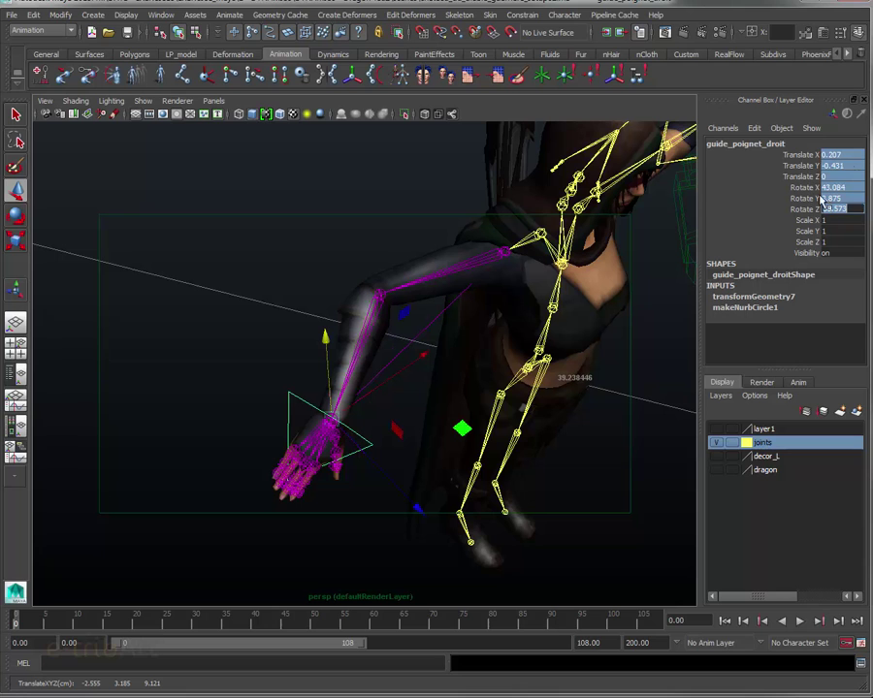
type("0")
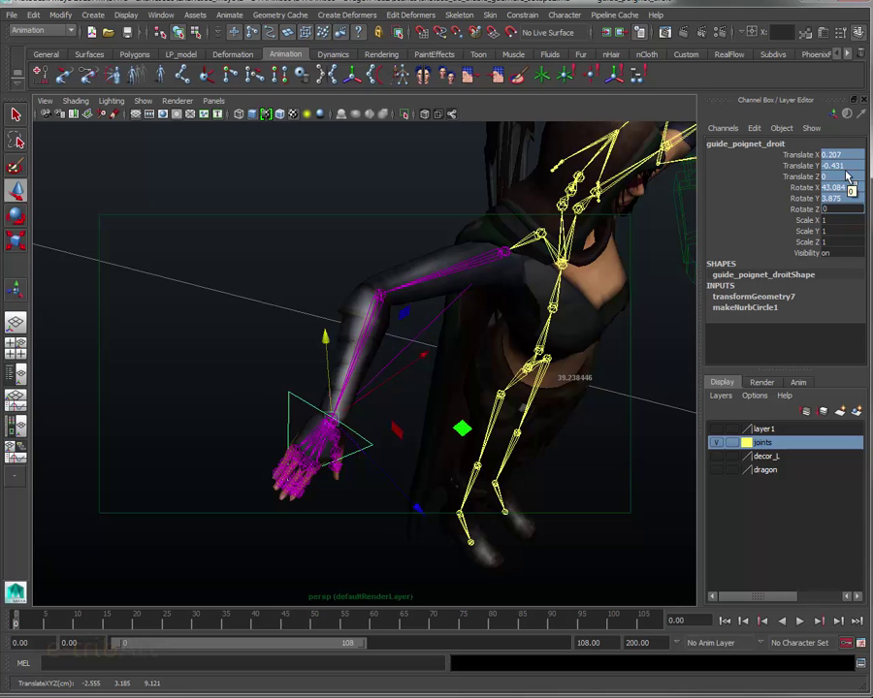
key("Return")
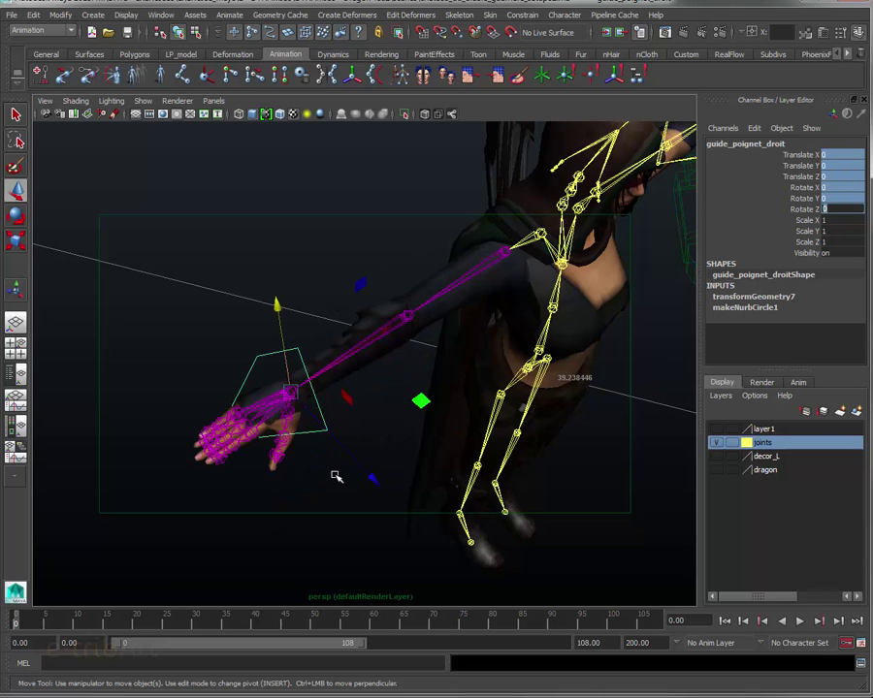
mouse_move(493, 352)
left_mouse_down("alt")
mouse_move(455, 346)
mouse_move(418, 318)
mouse_move(444, 332)
mouse_move(485, 330)
mouse_move(463, 316)
mouse_move(422, 318)
mouse_move(432, 328)
mouse_move(380, 326)
mouse_move(436, 362)
mouse_move(409, 362)
left_mouse_up("alt")
Step: Create a NURBS circle and scale it down to 0.33
left_click(91, 15)
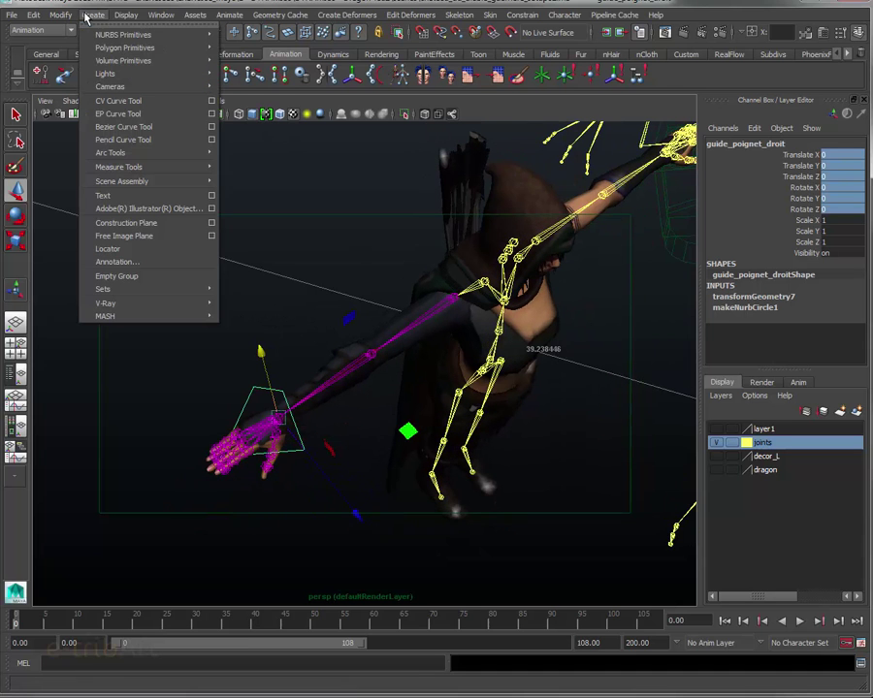
mouse_move(123, 35)
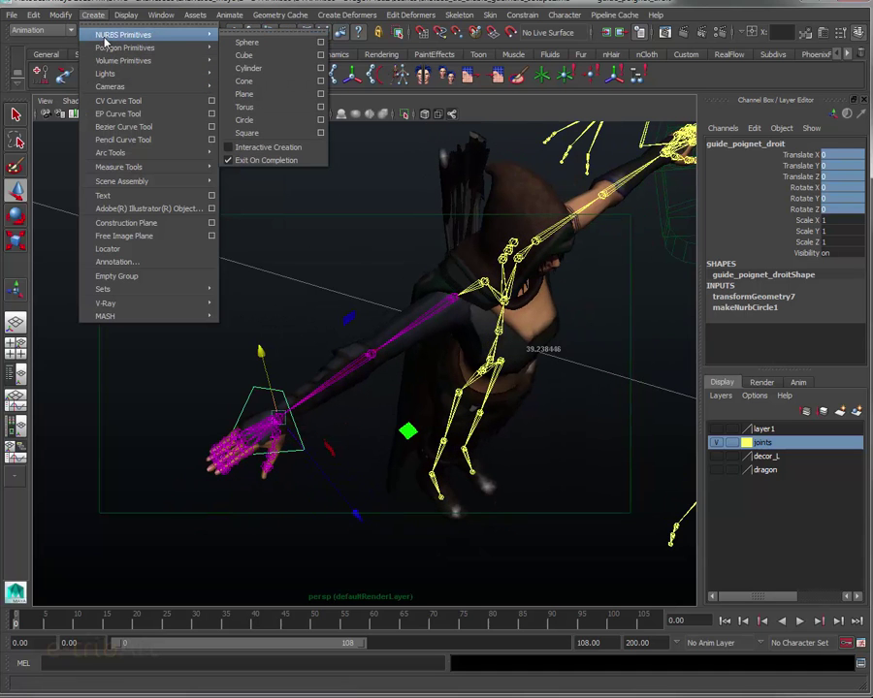
left_click(252, 121)
mouse_move(238, 249)
left_mouse_down("alt")
mouse_move(233, 187)
mouse_move(560, 557)
left_mouse_up("alt")
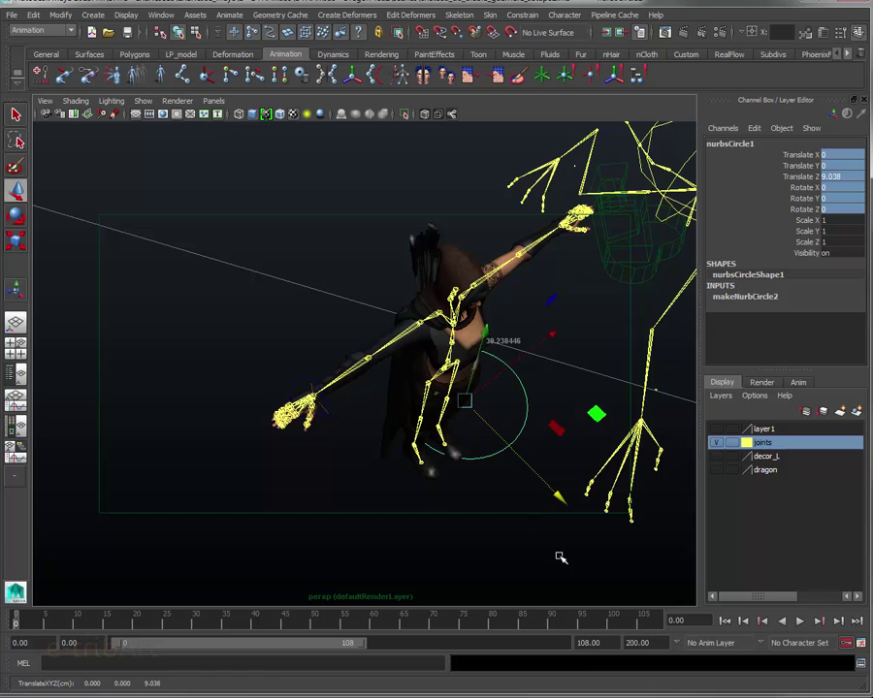
key("r")
mouse_move(465, 402)
left_mouse_down()
mouse_move(405, 446)
mouse_move(308, 318)
left_mouse_up()
Step: Move the circle to the right elbow at -1.922, 3.441, 9.038
key("w")
left_click_drag(559, 334, 462, 403)
mouse_move(399, 426)
left_mouse_down("alt")
mouse_move(380, 424)
mouse_move(378, 462)
mouse_move(365, 206)
left_mouse_up("alt")
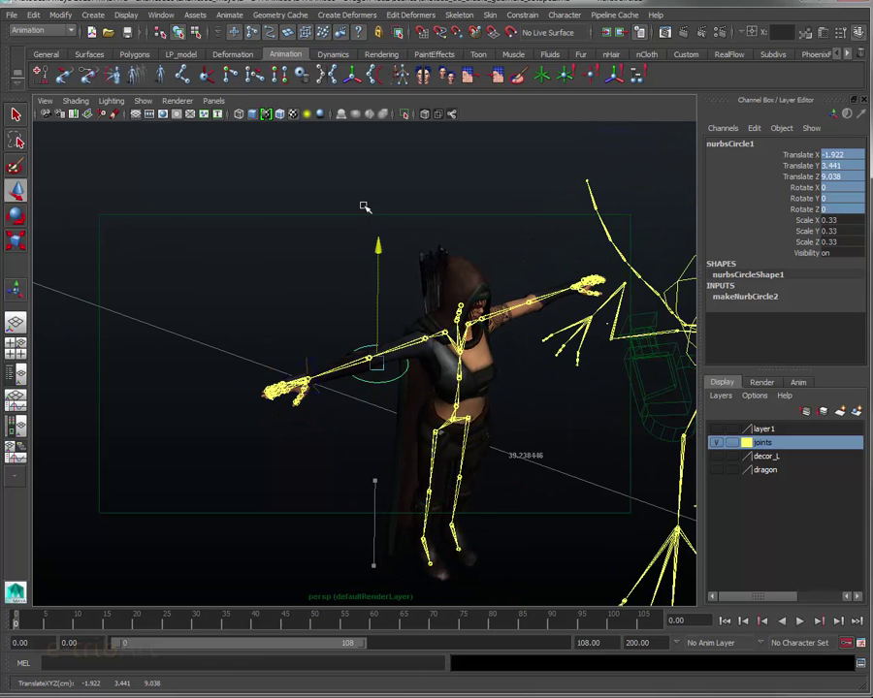
key("f")
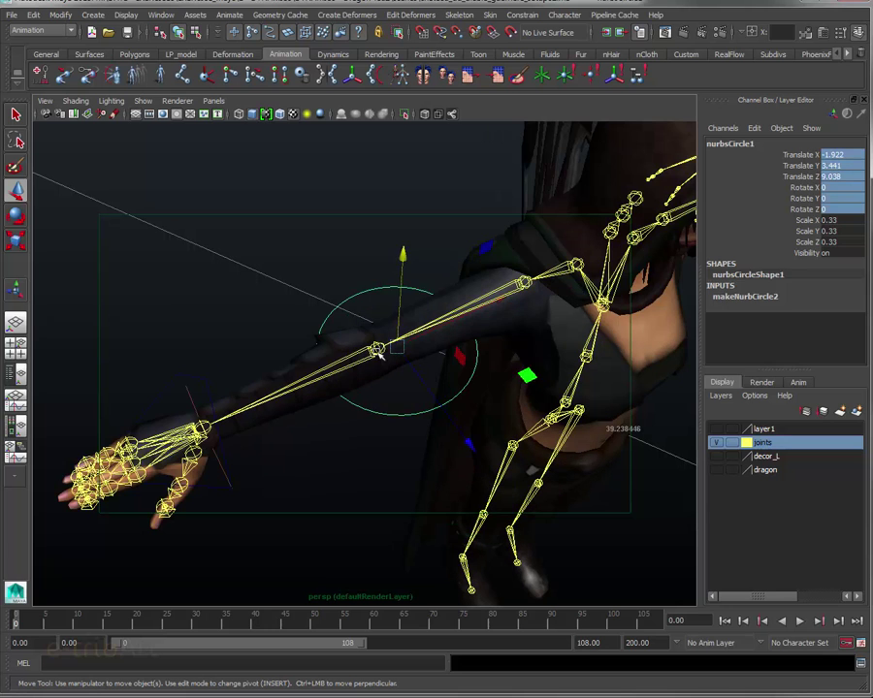
left_click(377, 351)
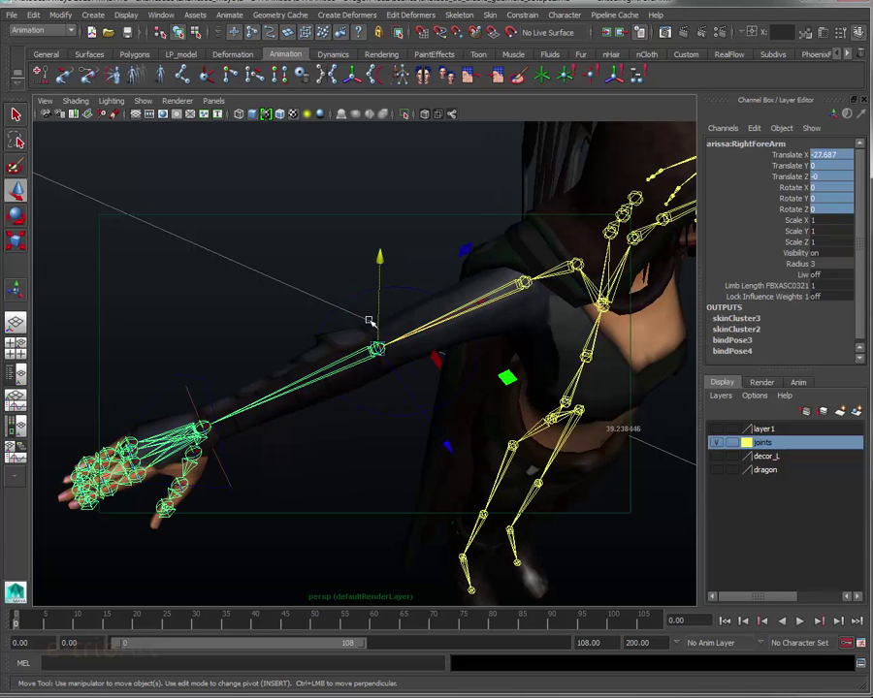
mouse_move(388, 334)
left_mouse_down("alt")
mouse_move(304, 382)
mouse_move(322, 351)
left_mouse_up("alt")
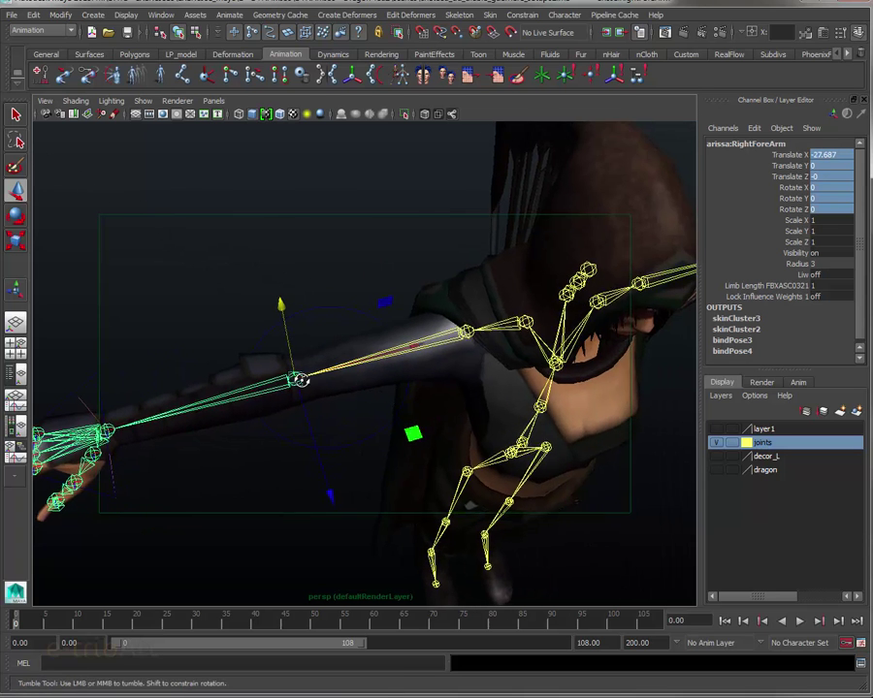
left_click(331, 320)
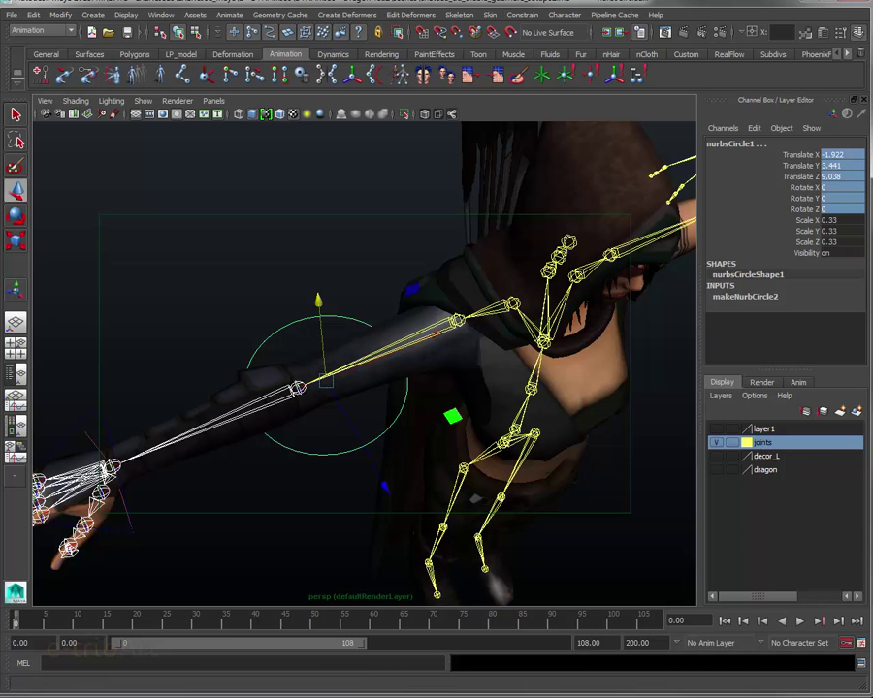
Step: Snap the circle onto the RightForeArm joint with a point constraint, then delete the constraint
left_click(524, 15)
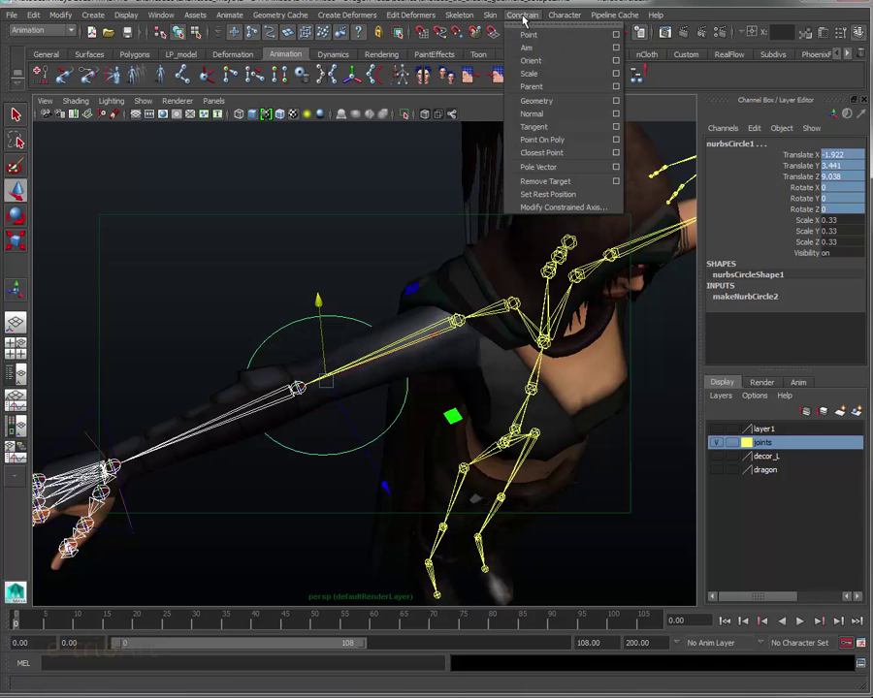
left_click(617, 34)
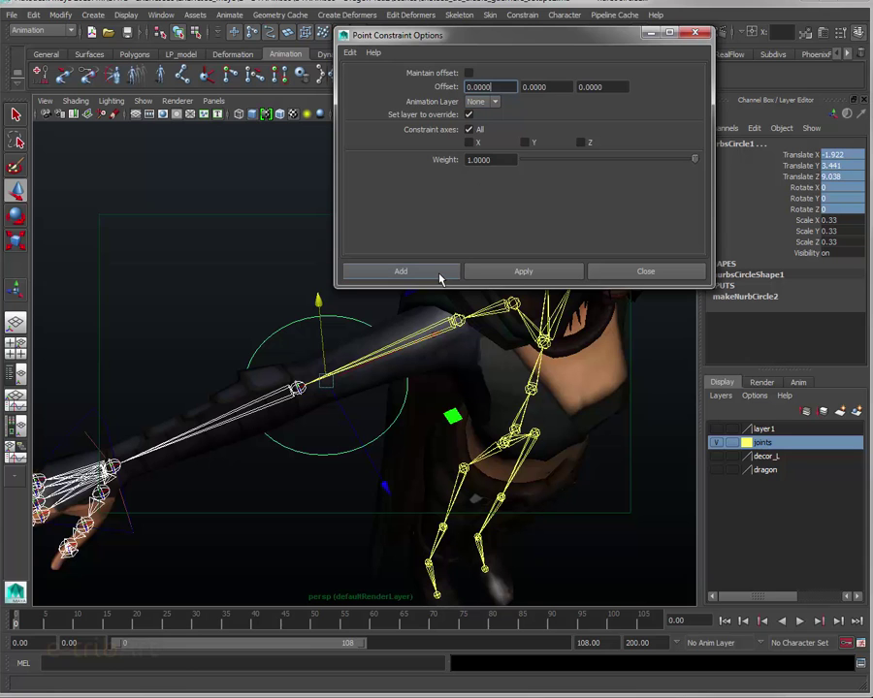
left_click(440, 278)
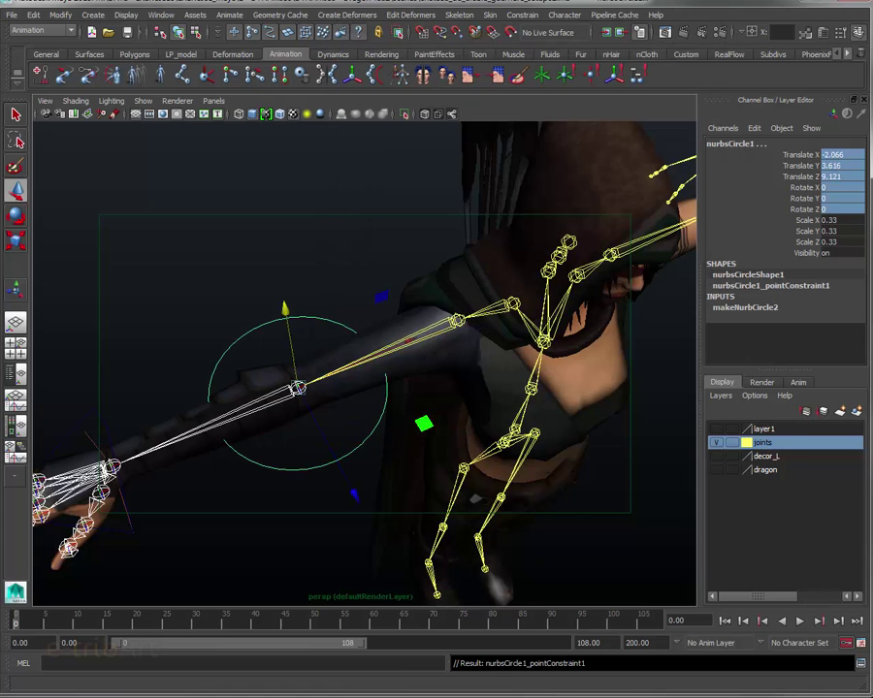
left_click_drag(737, 78, 592, 42)
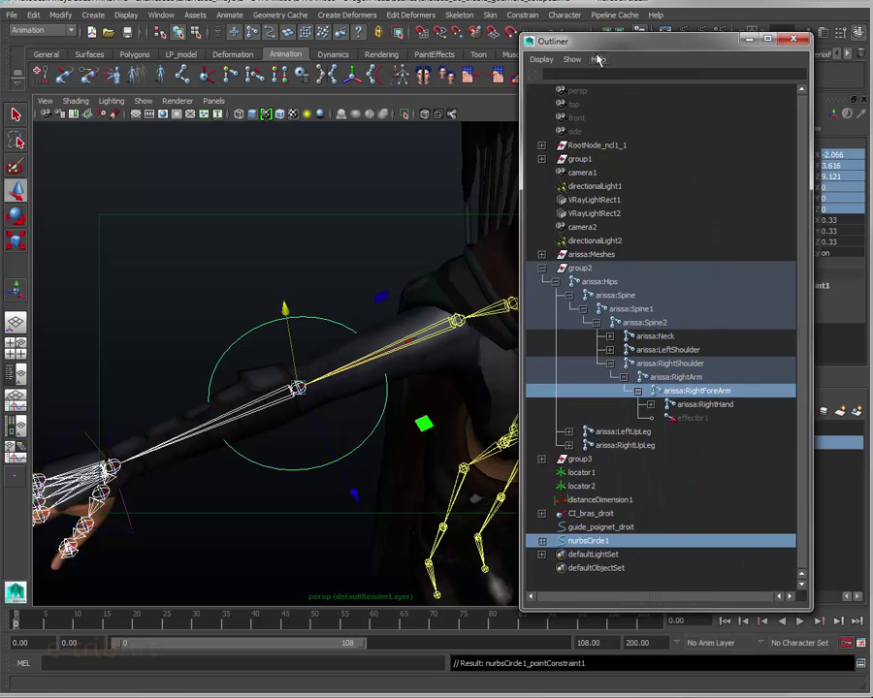
left_click(541, 542)
left_click(591, 555)
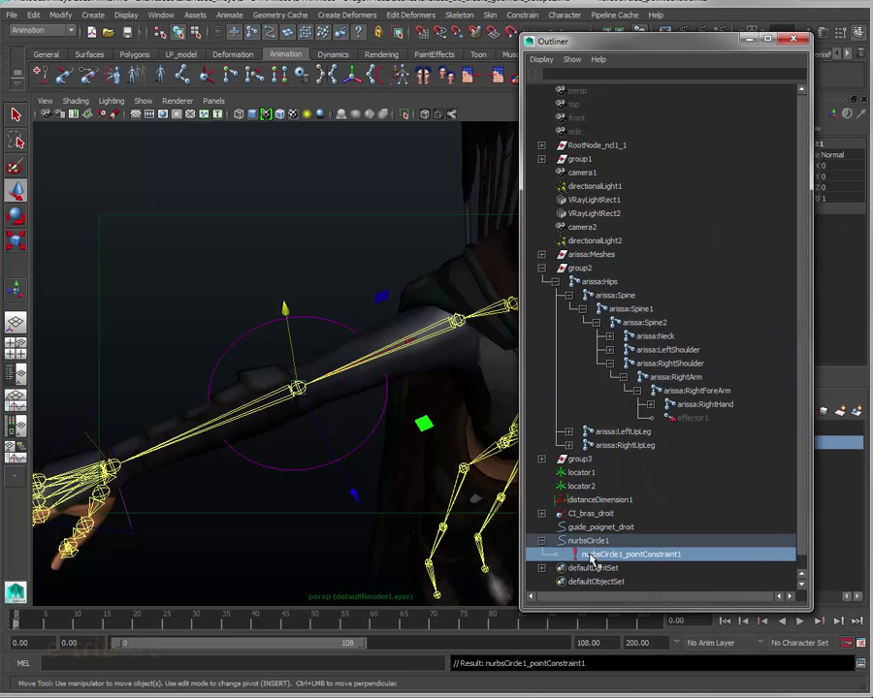
key("Delete")
Step: Rename nurbsCircle1 to Guide_coude_droit
left_click(587, 541)
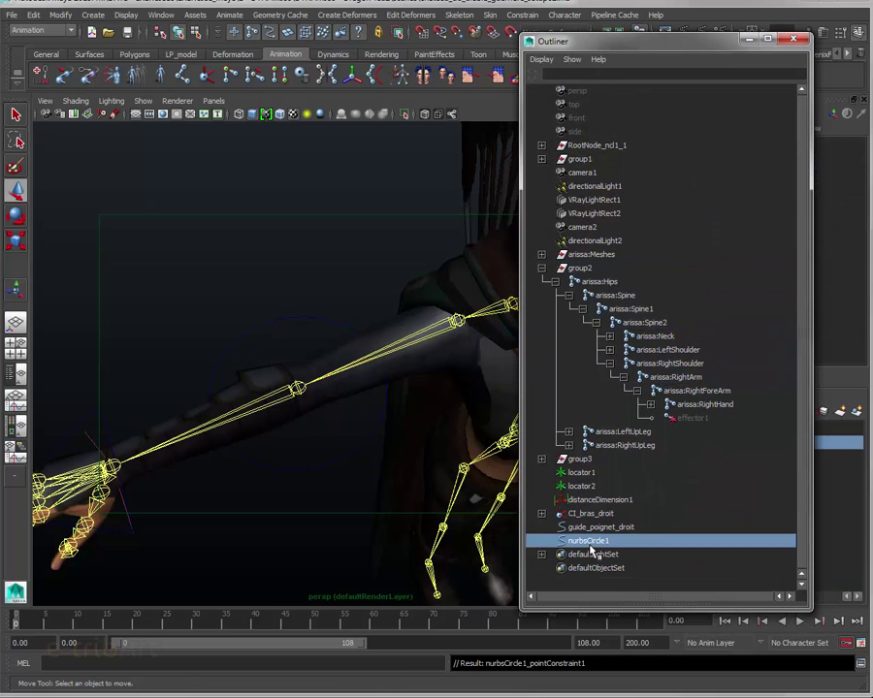
double_click(589, 543)
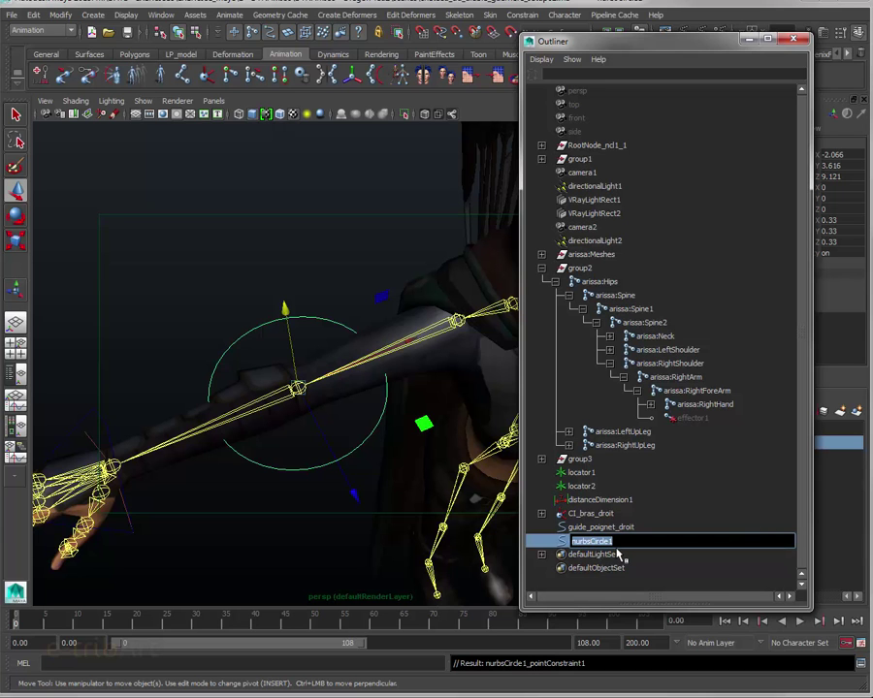
type("G")
key("Return")
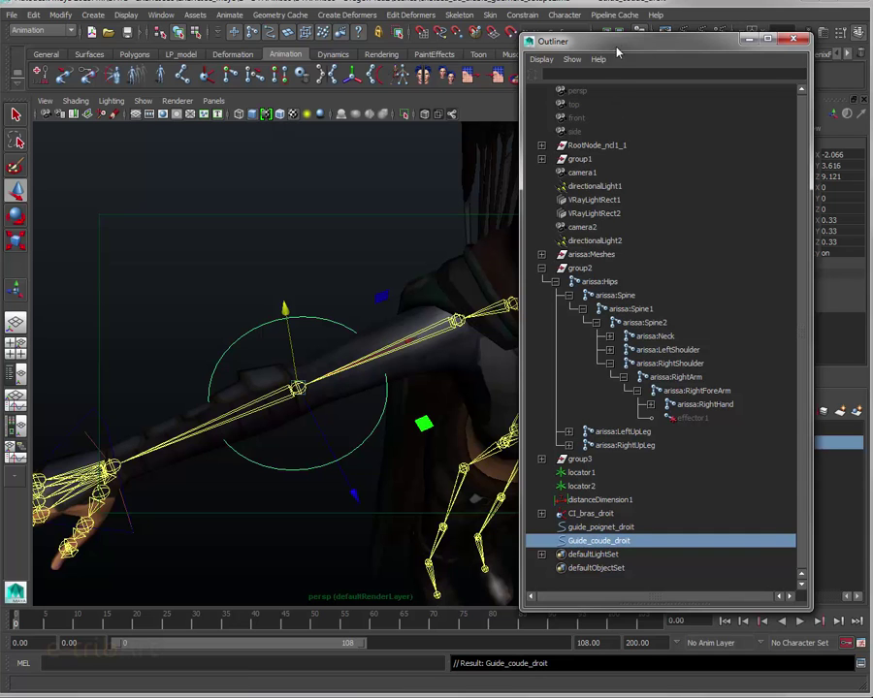
left_click_drag(617, 43, 656, 36)
Step: Stand the elbow guide upright with Rotate X set to 90
mouse_move(328, 452)
left_mouse_down("alt")
mouse_move(436, 475)
mouse_move(325, 441)
left_mouse_up("alt")
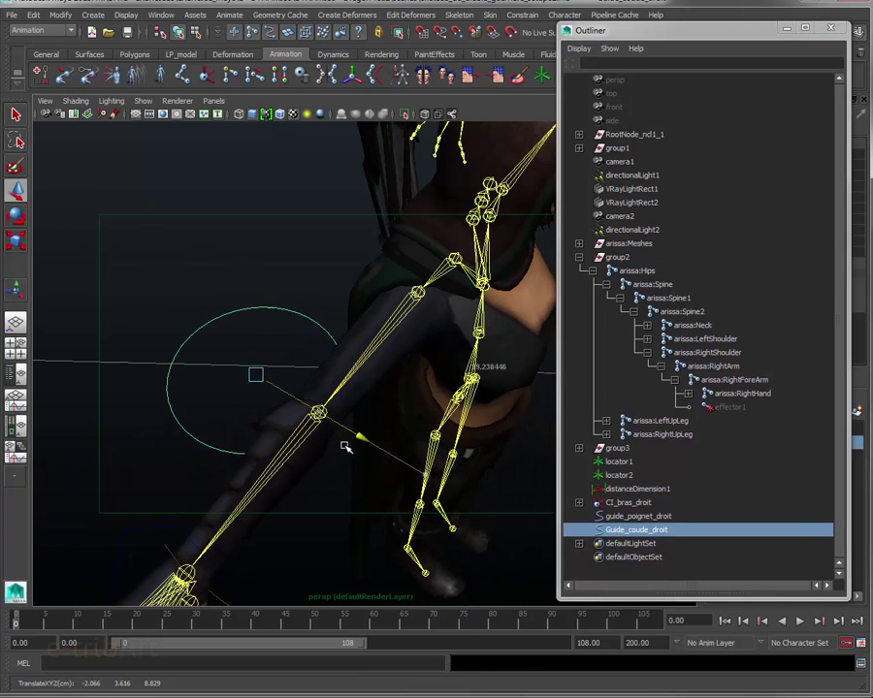
key("ctrl+z")
key("shift+z")
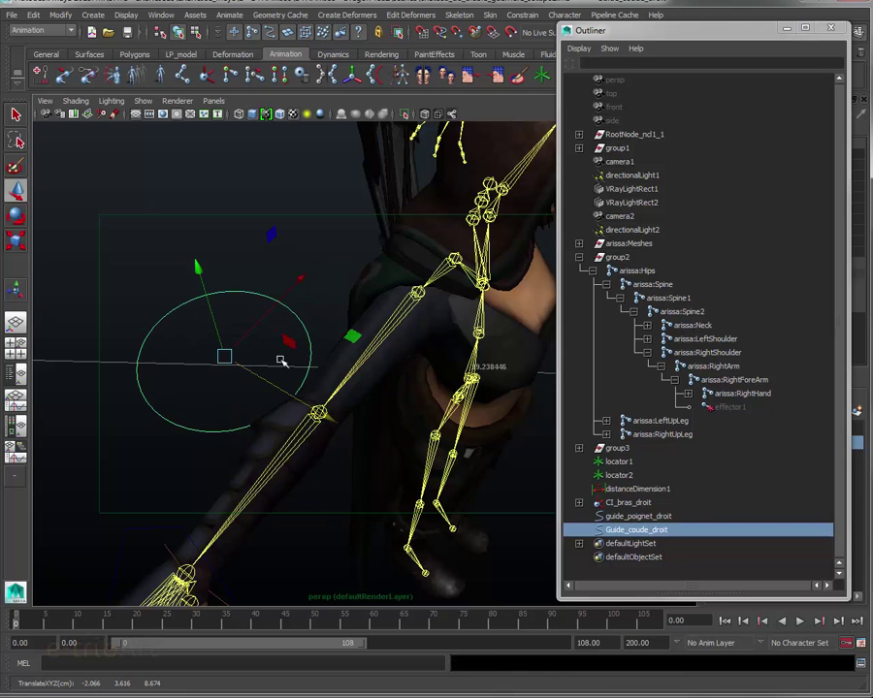
key("e")
left_click_drag(258, 314, 327, 463)
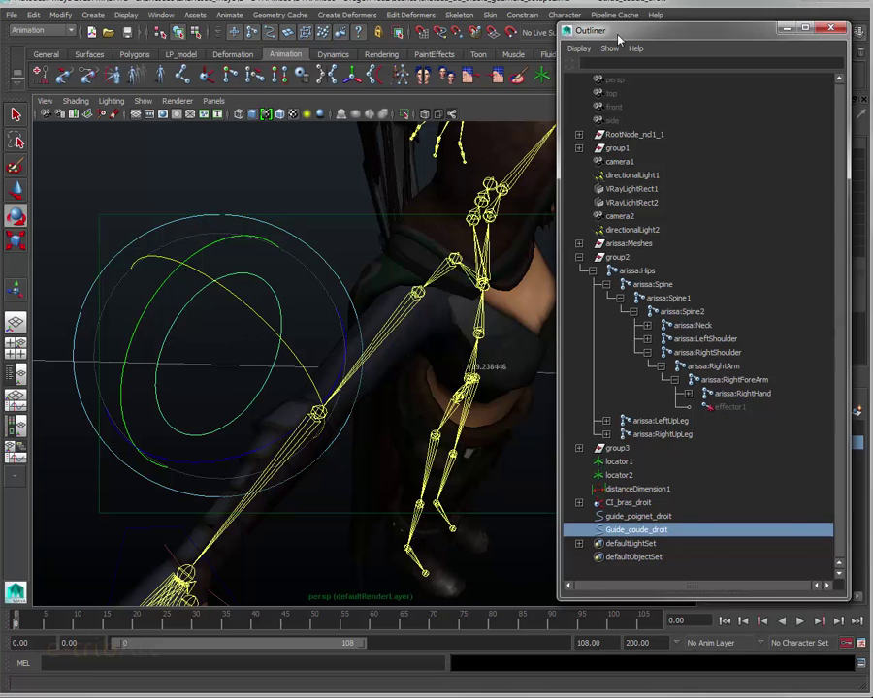
left_click(830, 28)
left_click(830, 187)
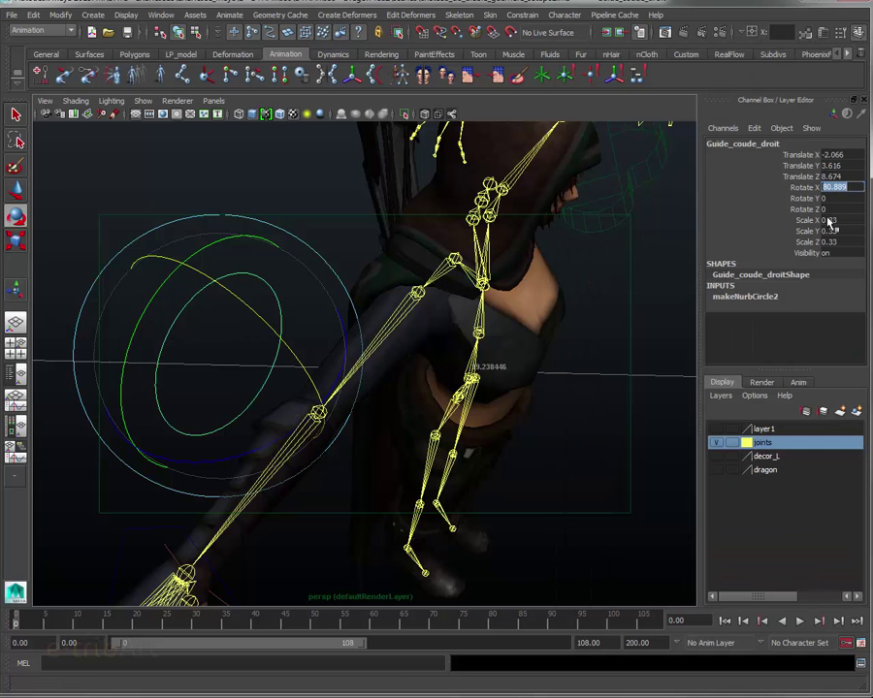
type("90")
key("Return")
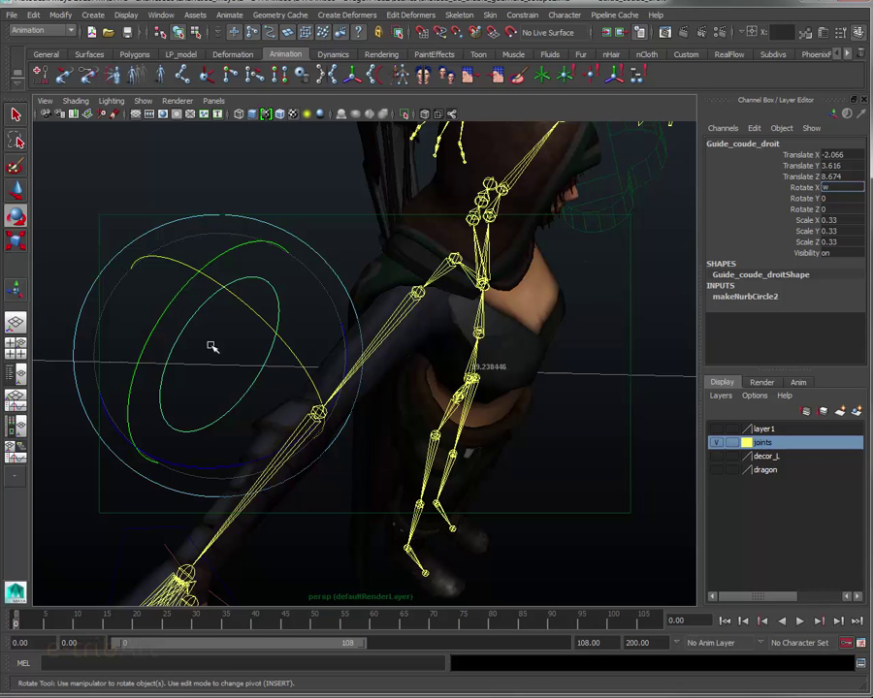
Step: Push the elbow guide back to Z 8.247 behind the elbow and scale it to 0.17
left_click(254, 156)
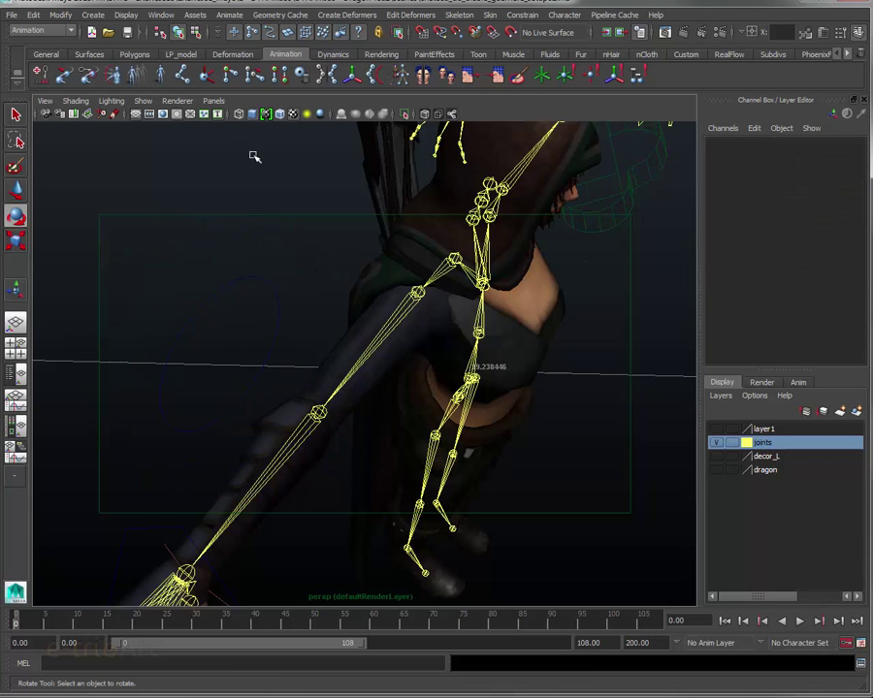
left_click(232, 286)
key("w")
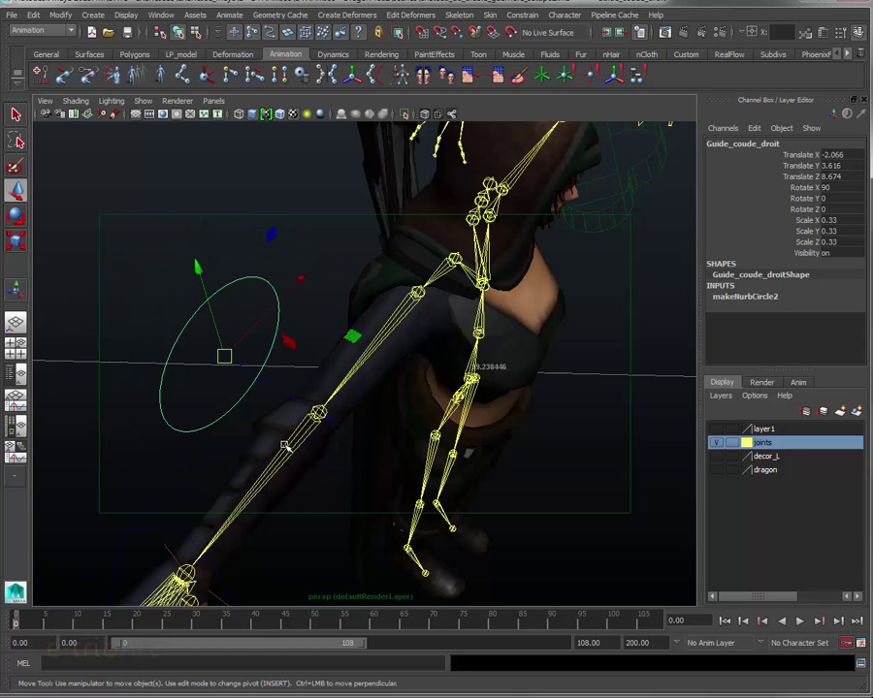
middle_click_drag(333, 418, 238, 375)
mouse_move(238, 374)
left_mouse_down("alt")
mouse_move(308, 372)
mouse_move(304, 423)
mouse_move(326, 430)
left_mouse_up("alt")
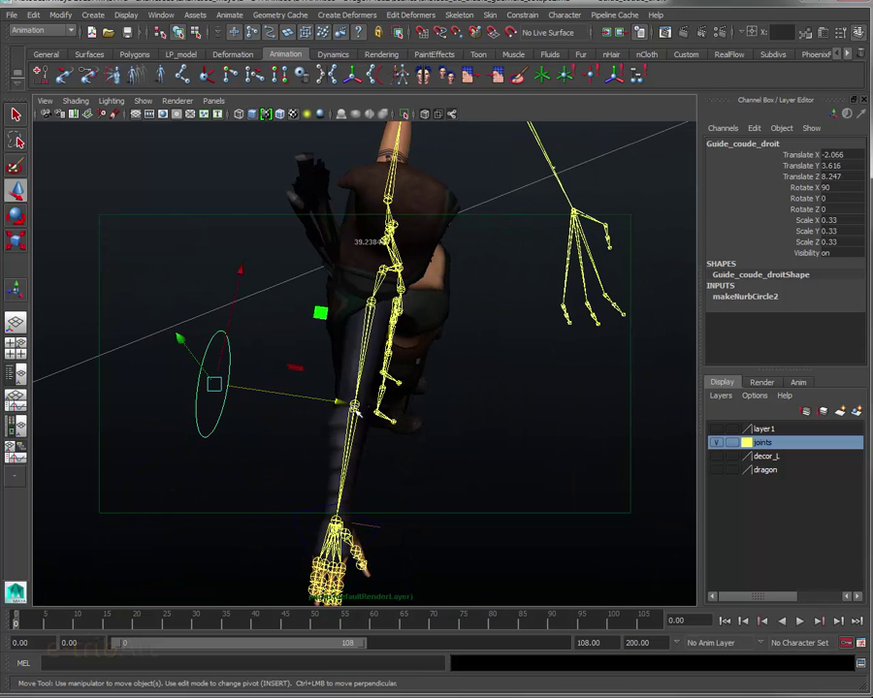
key("r")
left_click_drag(217, 386, 172, 268)
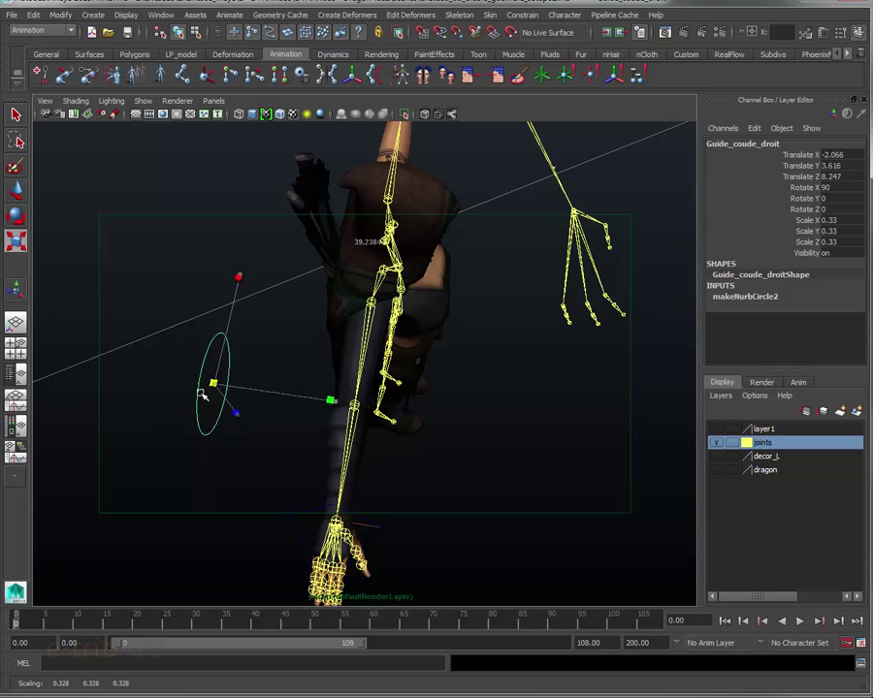
Step: Freeze Guide_coude_droit's transformations and select it together with the IK handle CI_bras_droit
left_click(60, 15)
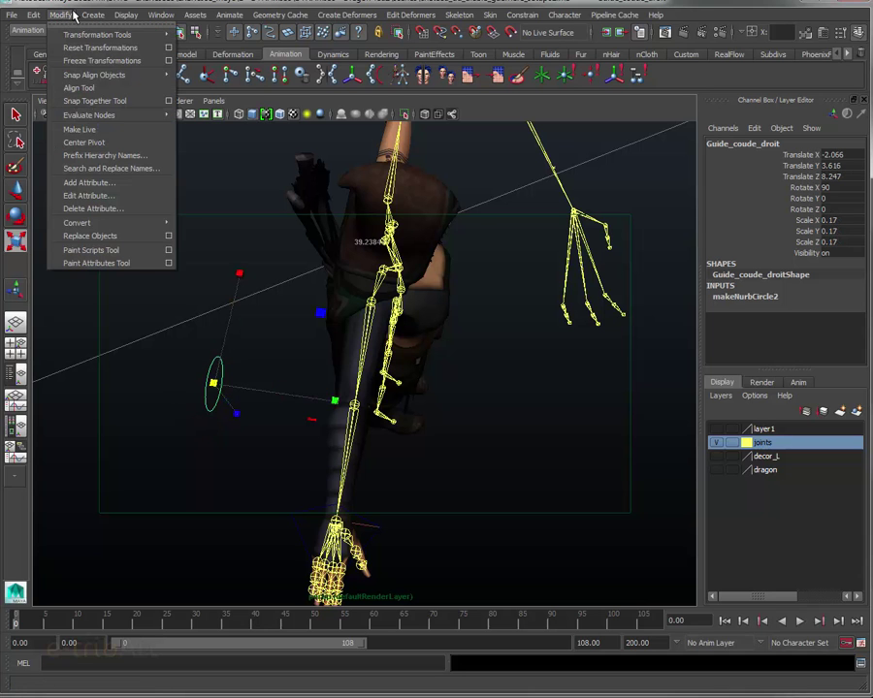
left_click(88, 63)
mouse_move(347, 419)
left_mouse_down("alt")
mouse_move(247, 393)
mouse_move(240, 357)
mouse_move(436, 390)
left_mouse_up("alt")
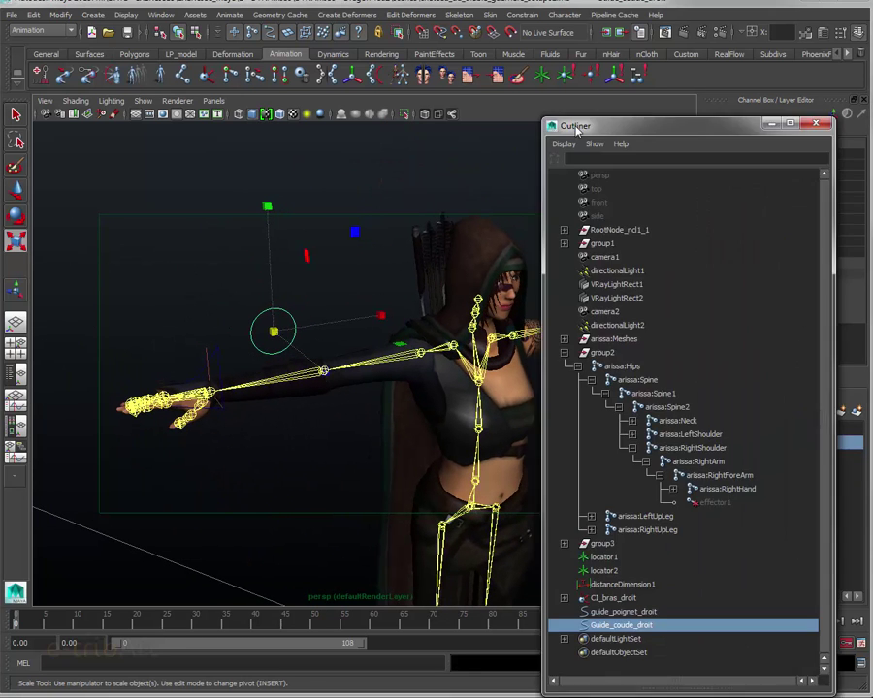
left_click_drag(579, 127, 579, 100)
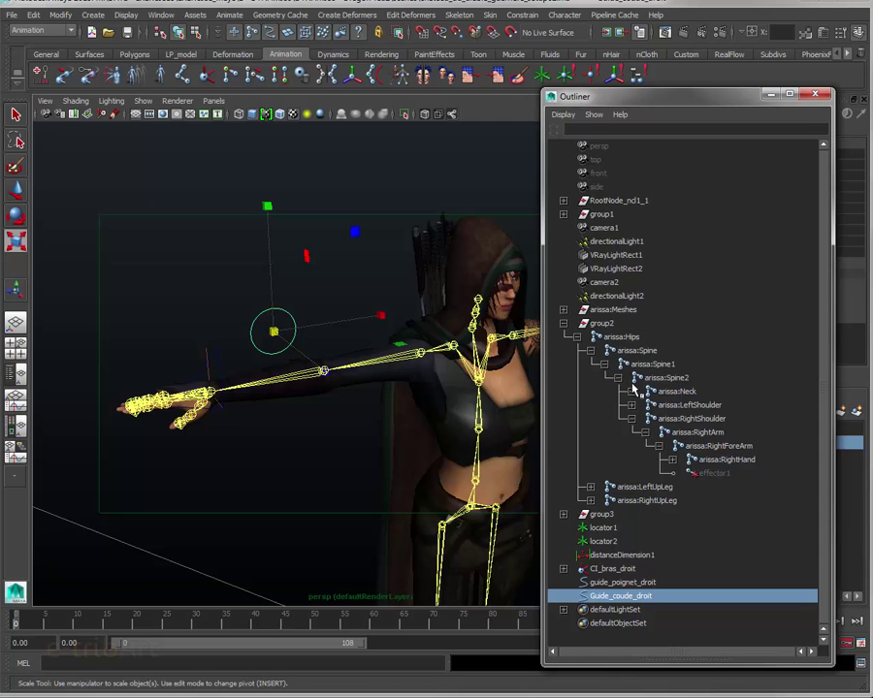
left_click(606, 569, "ctrl")
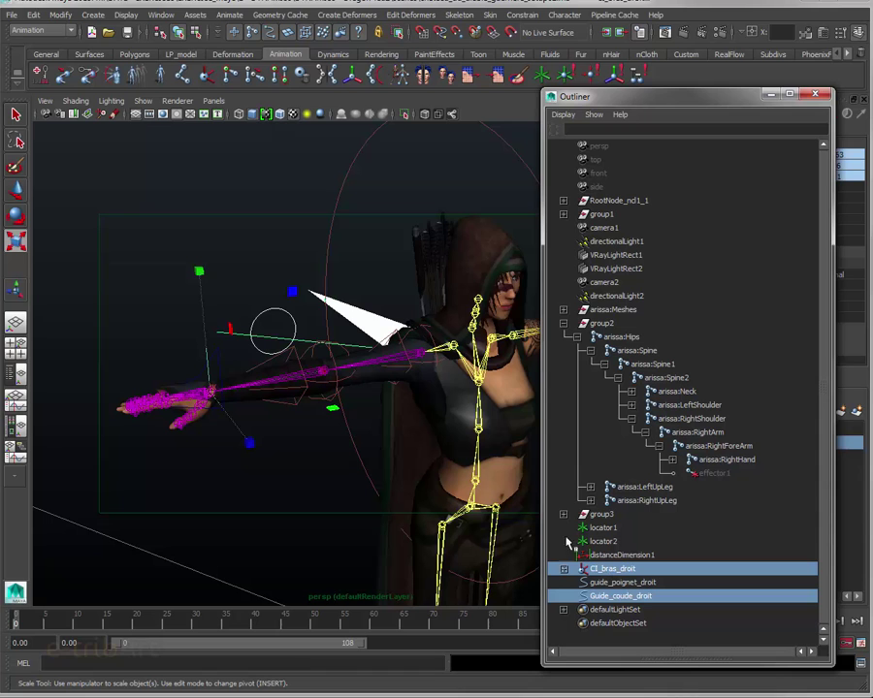
Step: Add a weight-1 pole vector constraint from Guide_coude_droit to the IK handle CI_bras_droit
left_click(490, 15)
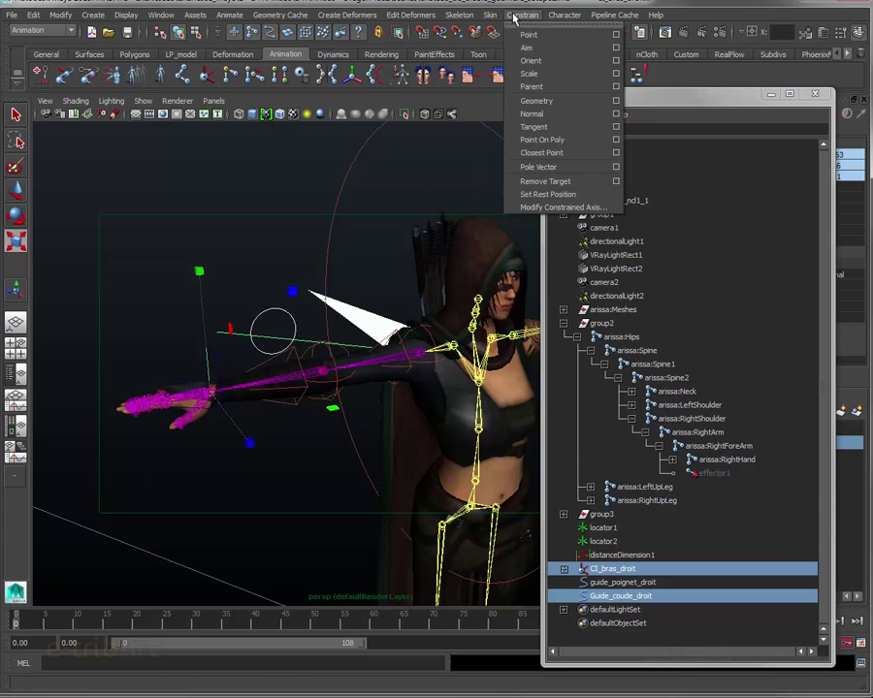
left_click(614, 167)
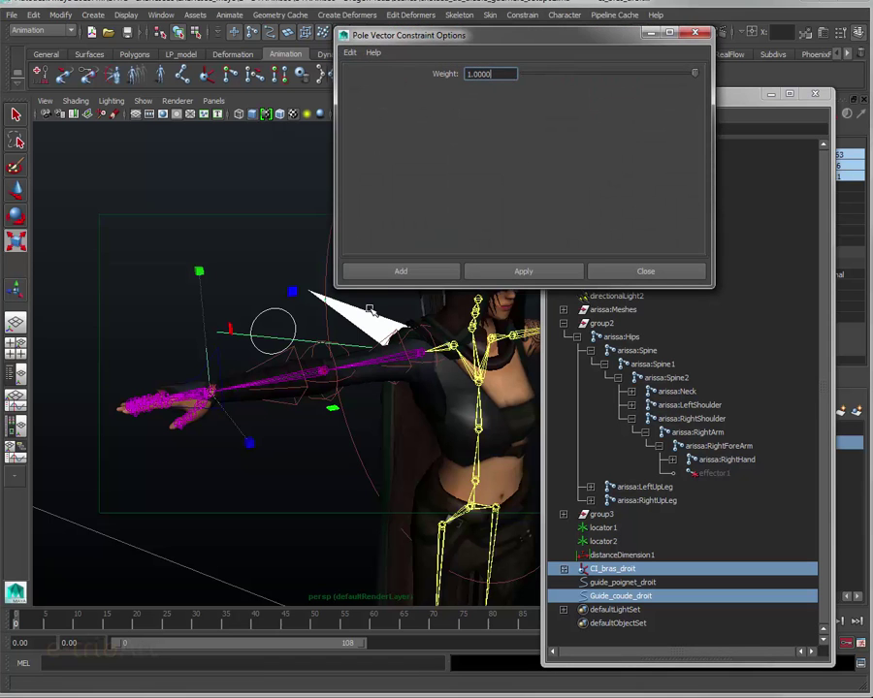
left_click(399, 274)
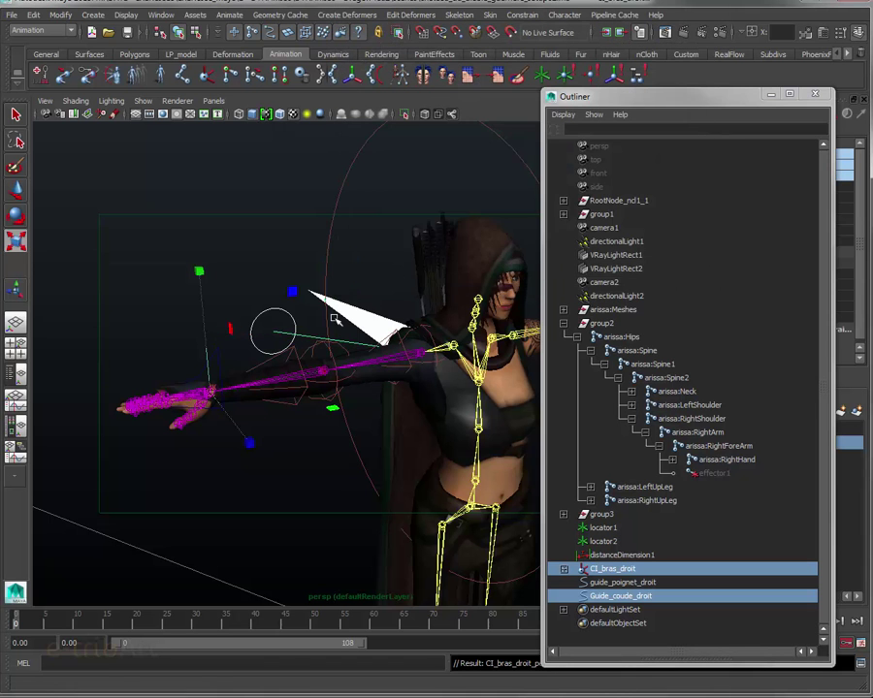
left_click_drag(333, 318, 329, 355, "alt")
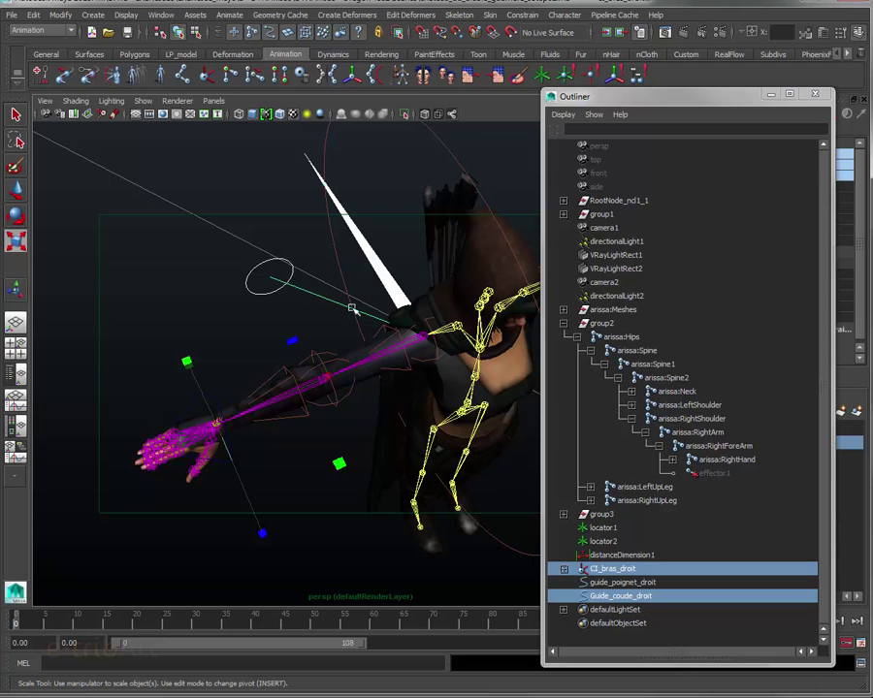
Step: Move the wrist guide and lower the elbow guide to test the elbow direction
left_click(258, 269)
left_click_drag(248, 352, 365, 296, "alt")
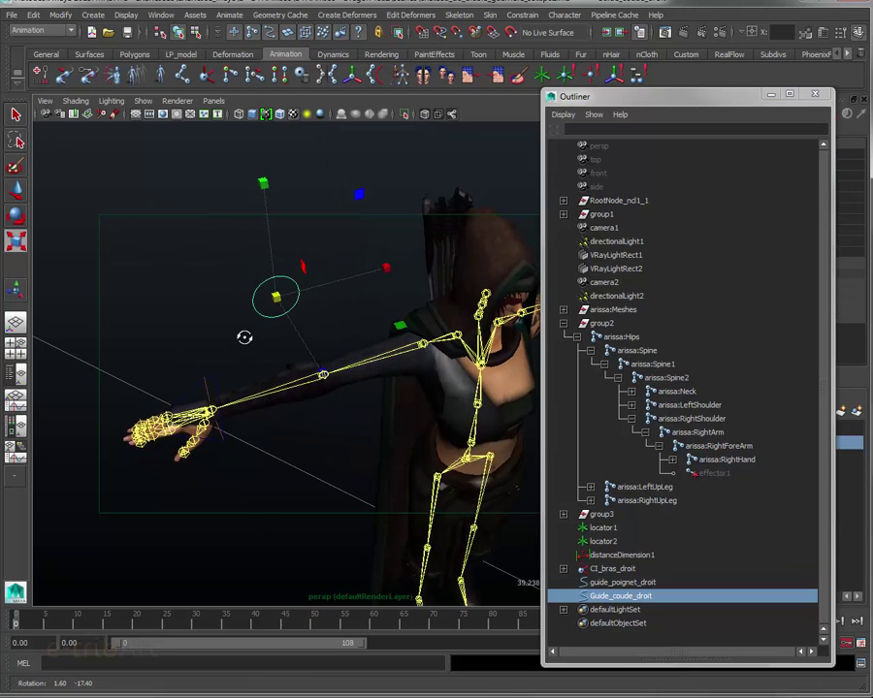
left_click(814, 94)
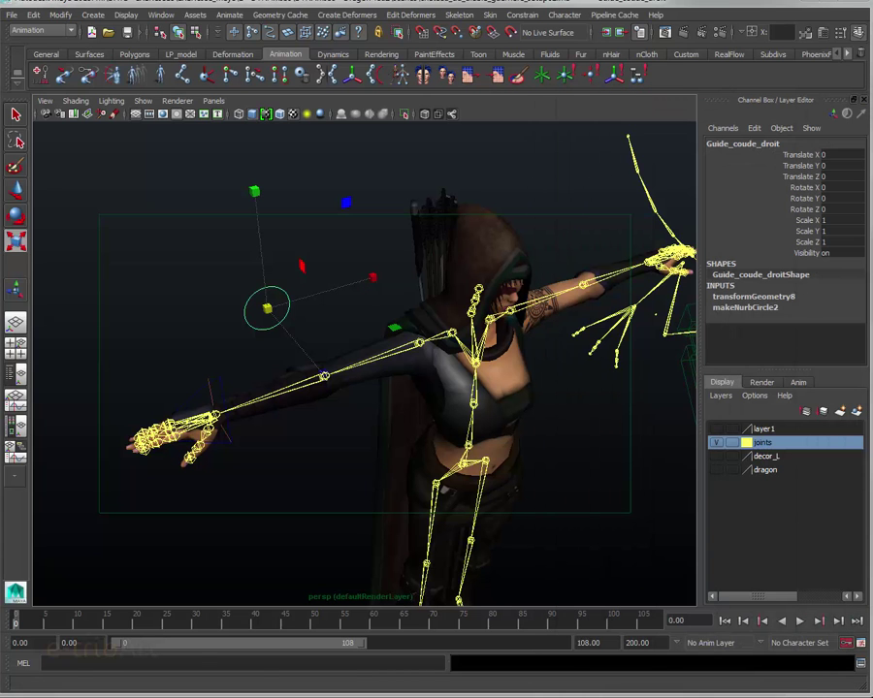
left_click(221, 389)
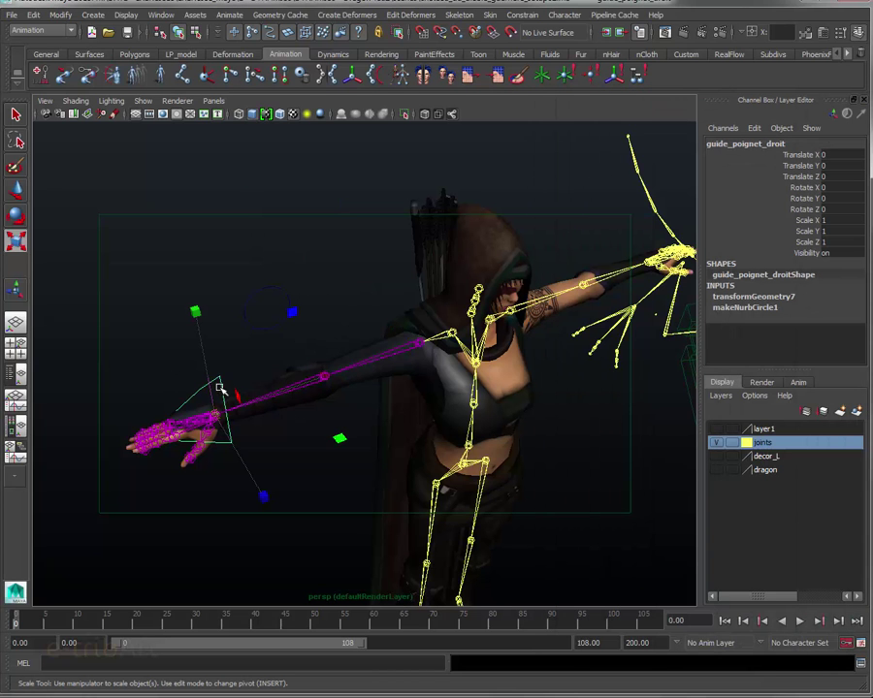
key("w")
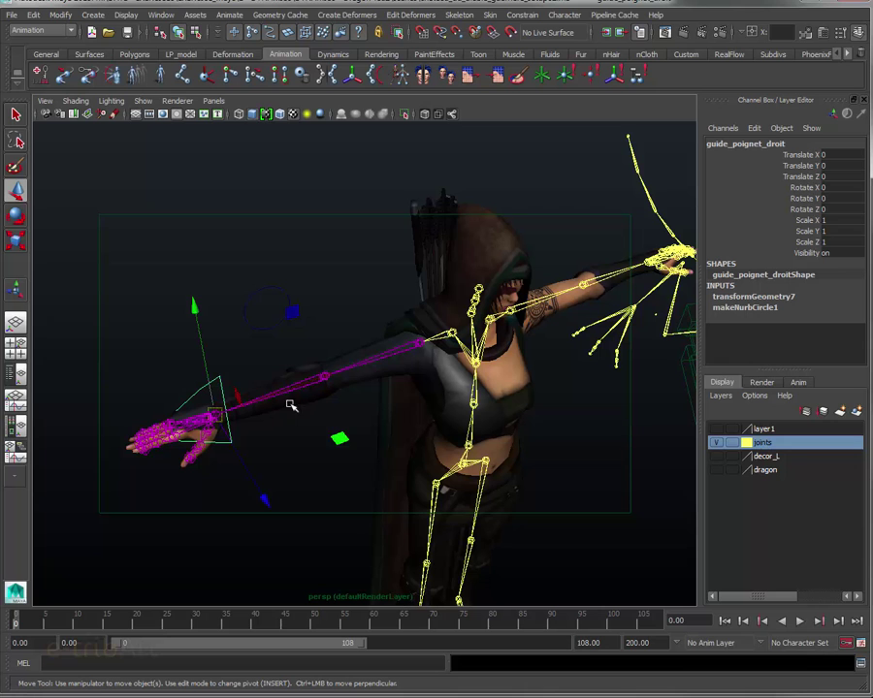
mouse_move(291, 388)
middle_mouse_down()
mouse_move(317, 389)
mouse_move(274, 318)
middle_mouse_up()
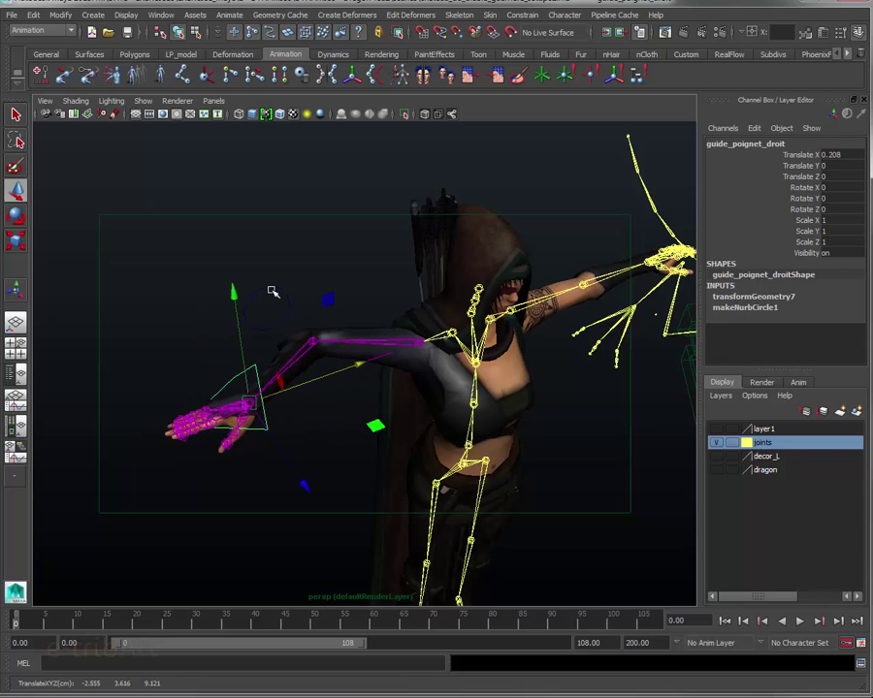
left_click(267, 301)
mouse_move(253, 189)
left_mouse_down()
mouse_move(260, 370)
mouse_move(260, 352)
left_mouse_up()
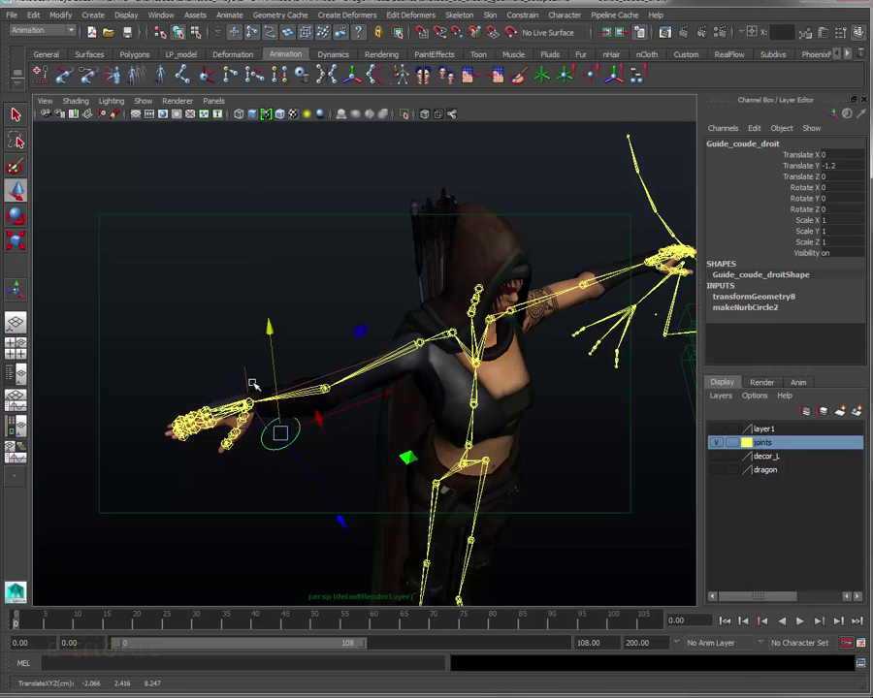
Step: Pull the wrist guide down toward the hip and rotate it to turn the hand
left_click(260, 371)
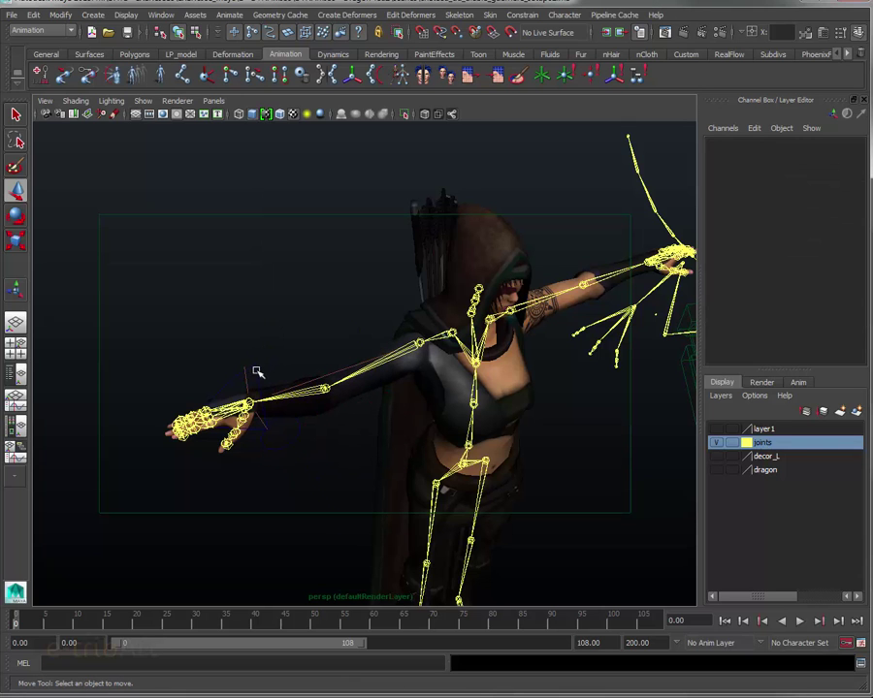
left_click(254, 367)
left_click_drag(235, 296, 244, 400)
left_click_drag(361, 447, 392, 444)
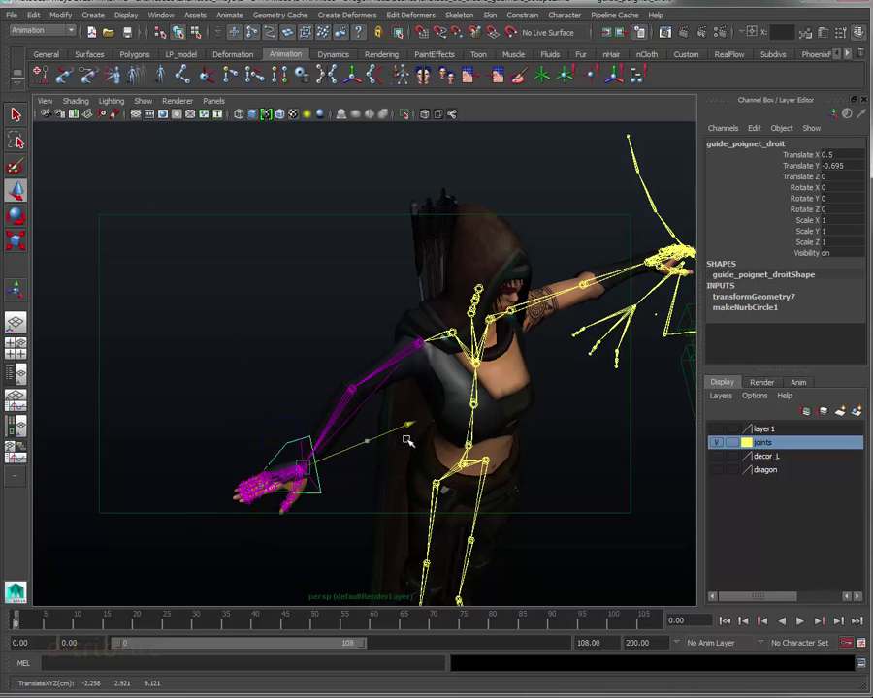
key("e")
mouse_move(259, 413)
left_mouse_down()
mouse_move(271, 567)
mouse_move(315, 460)
mouse_move(268, 447)
mouse_move(252, 402)
mouse_move(272, 403)
mouse_move(301, 439)
mouse_move(282, 452)
mouse_move(246, 528)
mouse_move(191, 479)
mouse_move(289, 499)
left_mouse_up()
Step: Rotate the wrist guide from a side view to test the hand
left_click(340, 317)
mouse_move(340, 317)
left_mouse_down("alt")
mouse_move(346, 523)
mouse_move(441, 520)
mouse_move(301, 528)
left_mouse_up("alt")
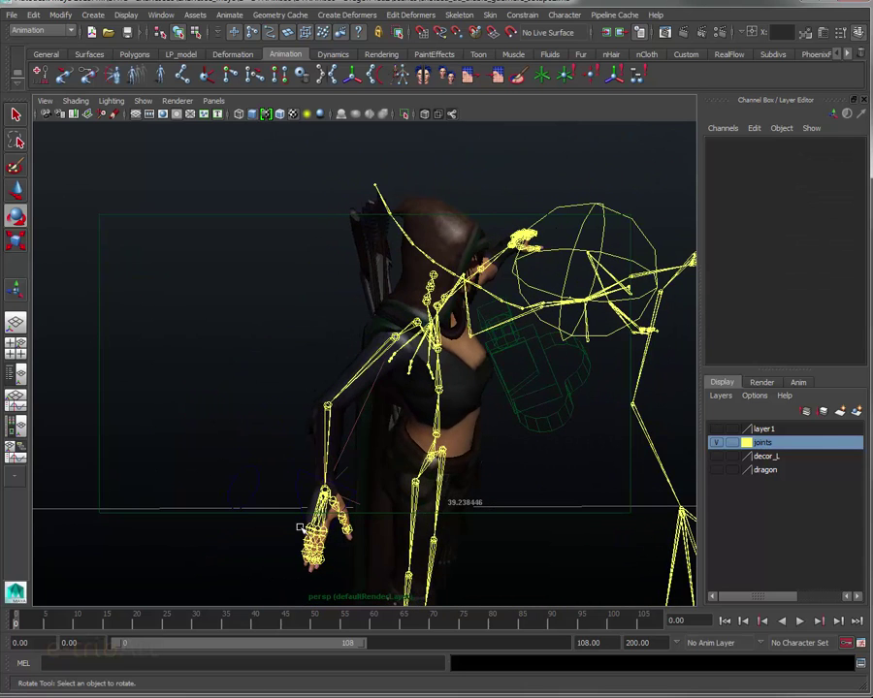
left_click(303, 474)
mouse_move(353, 539)
left_mouse_down()
mouse_move(398, 520)
mouse_move(270, 333)
mouse_move(215, 458)
mouse_move(262, 507)
mouse_move(255, 526)
mouse_move(228, 526)
left_mouse_up()
left_click(271, 334)
right_click_drag(228, 527, 239, 379, "alt")
mouse_move(238, 379)
left_mouse_down("alt")
mouse_move(239, 357)
mouse_move(228, 343)
mouse_move(143, 343)
mouse_move(266, 360)
mouse_move(347, 345)
mouse_move(250, 370)
mouse_move(239, 346)
mouse_move(238, 359)
mouse_move(291, 392)
left_mouse_up("alt")
Step: Move the elbow guide to translate X 0.141, Y -0.94 behind the elbow
left_click(275, 395)
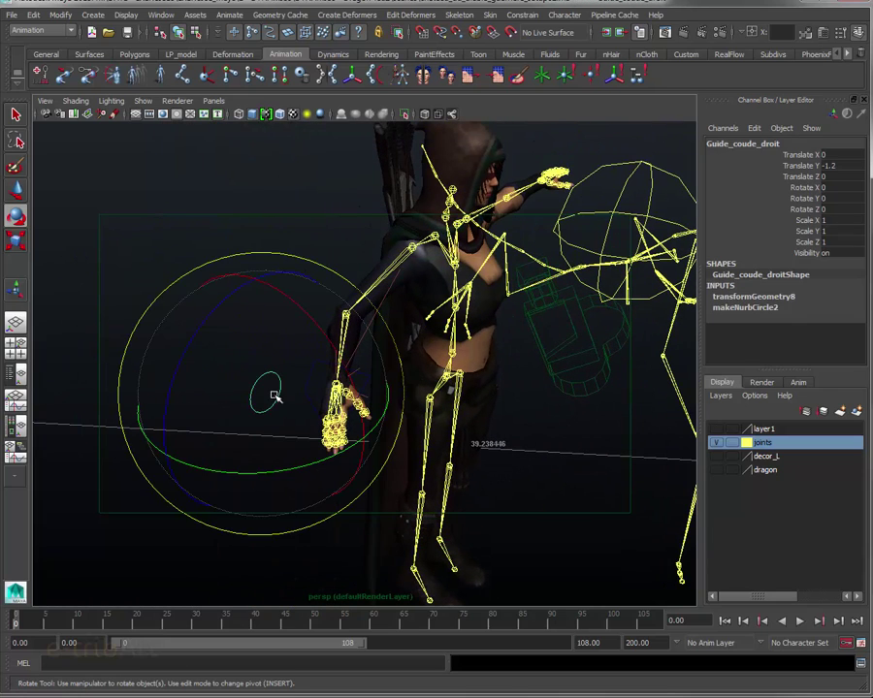
key("w")
mouse_move(335, 337)
left_mouse_down()
mouse_move(298, 358)
mouse_move(366, 352)
mouse_move(268, 387)
mouse_move(366, 333)
mouse_move(314, 375)
mouse_move(419, 399)
mouse_move(351, 362)
mouse_move(340, 374)
mouse_move(296, 346)
mouse_move(342, 352)
left_mouse_up()
left_click(358, 273)
left_click_drag(358, 275, 380, 253)
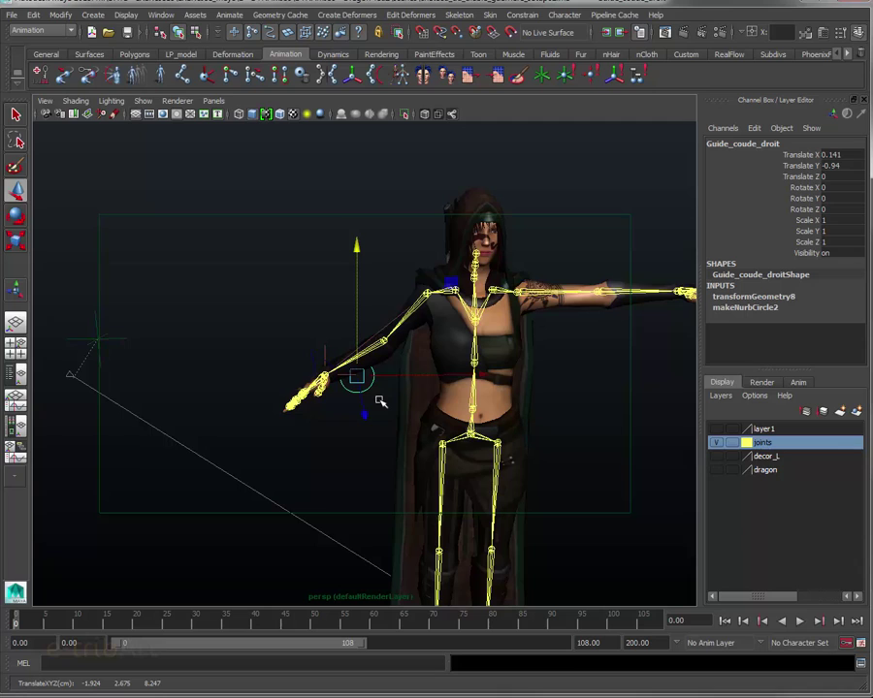
mouse_move(331, 432)
left_mouse_down("alt")
mouse_move(464, 415)
mouse_move(339, 429)
left_mouse_up("alt")
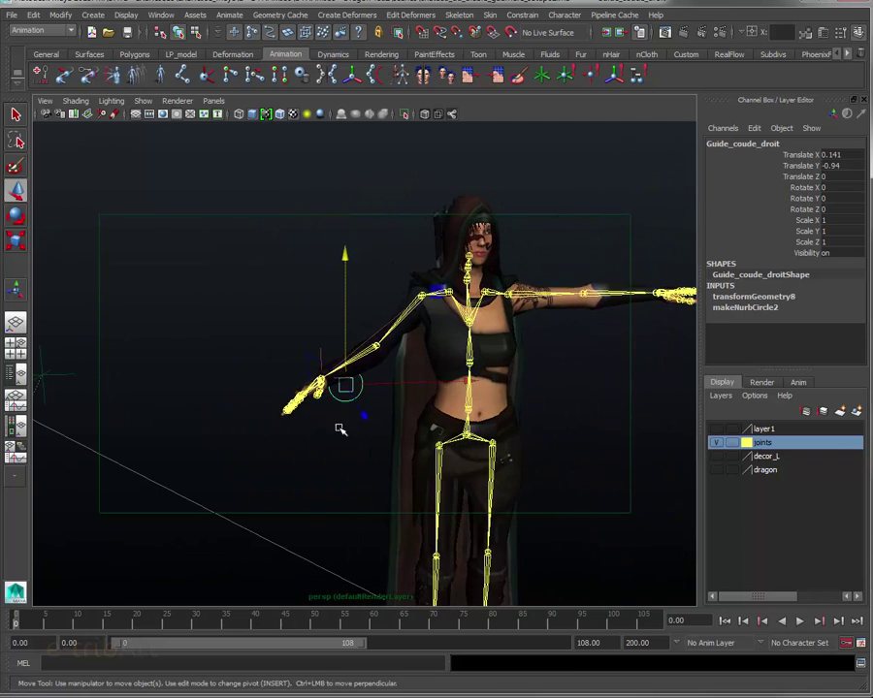
mouse_move(346, 384)
left_mouse_down("alt")
mouse_move(374, 400)
mouse_move(359, 401)
left_mouse_up("alt")
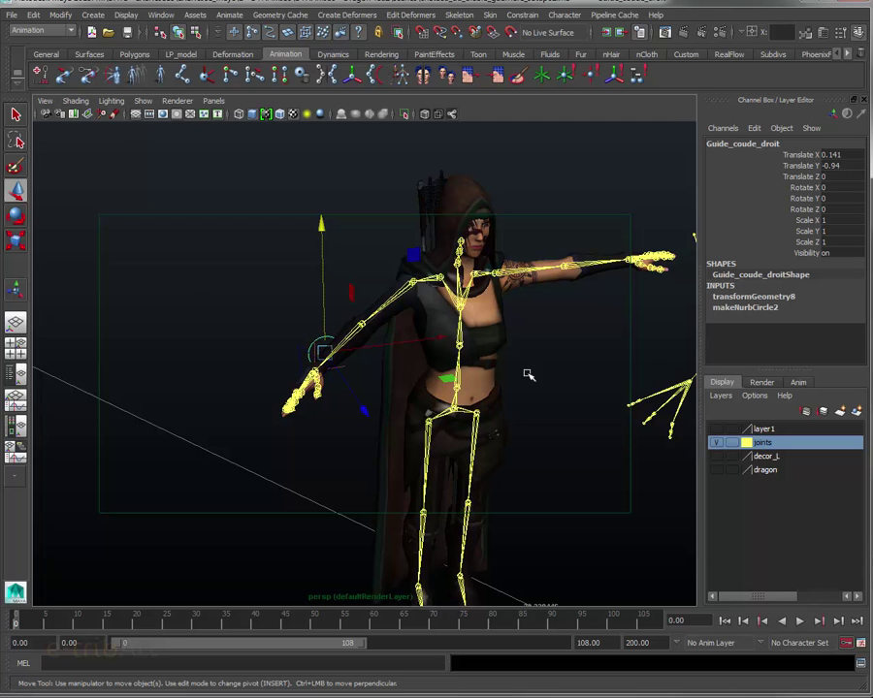
Step: Hide the joints layer and add the CI_bras_droit IK handle to it
left_click(716, 443)
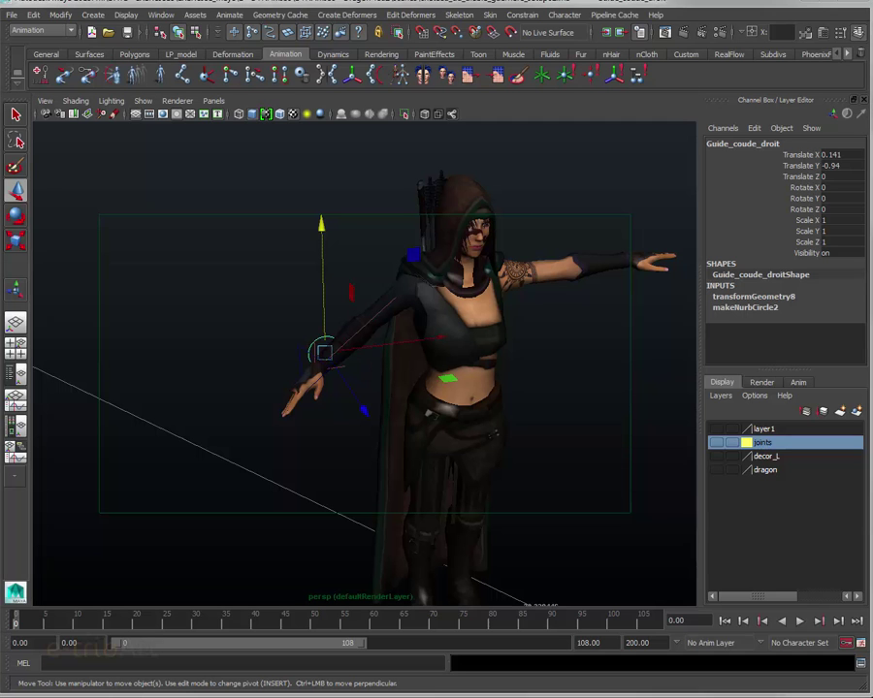
left_click(315, 368)
right_click(787, 445)
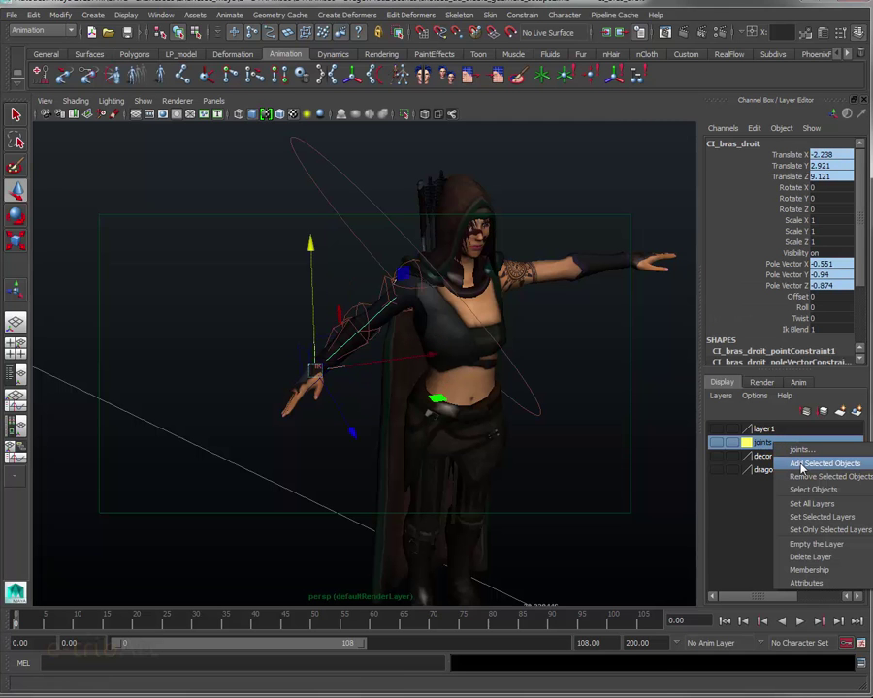
left_click(801, 464)
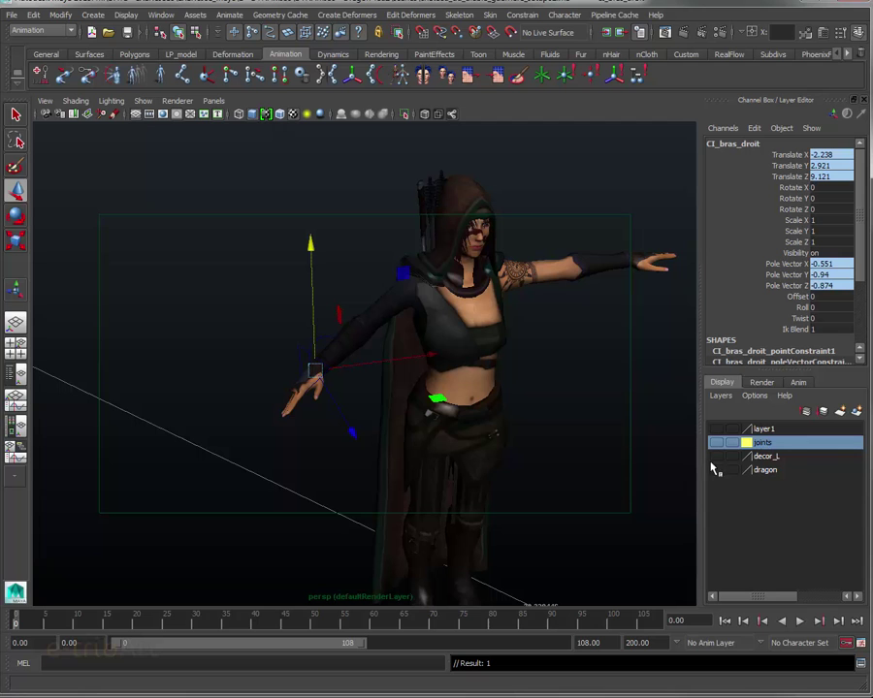
left_click_drag(335, 396, 378, 406, "alt")
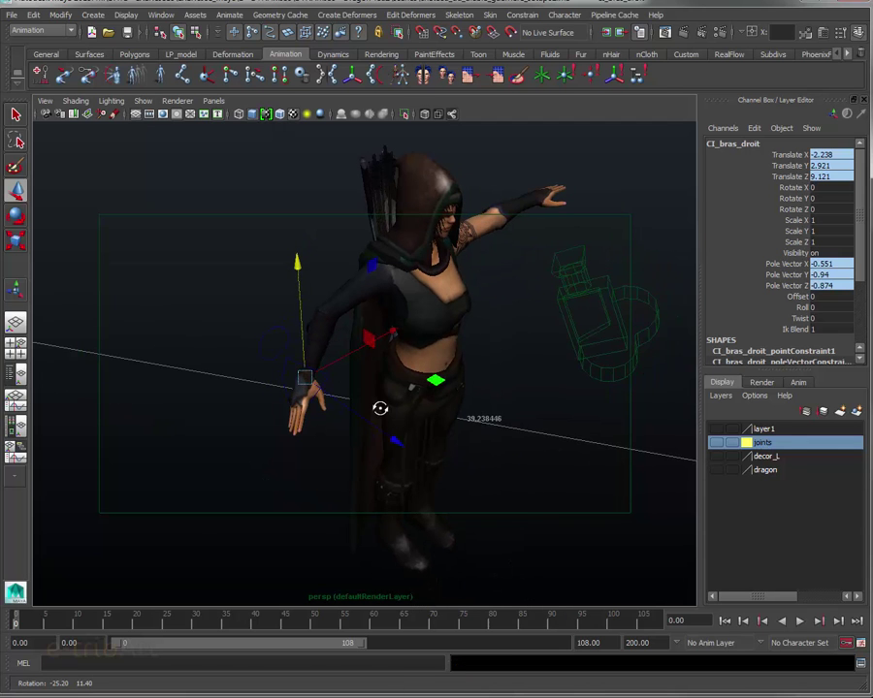
Step: Put the wrist and elbow guides on a new layer2 coloured green
left_click(284, 363)
left_click(277, 341)
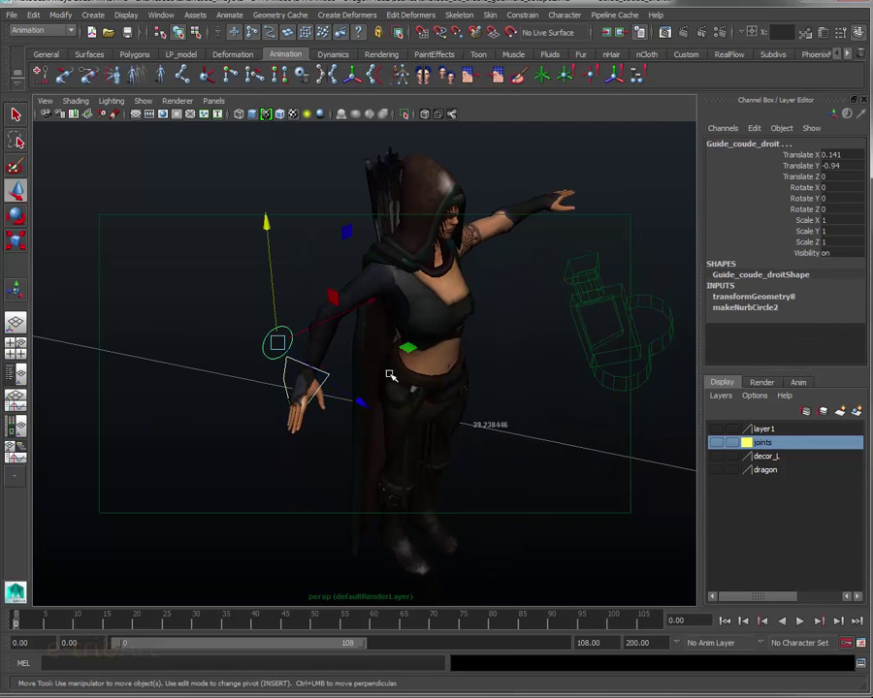
left_click(721, 396)
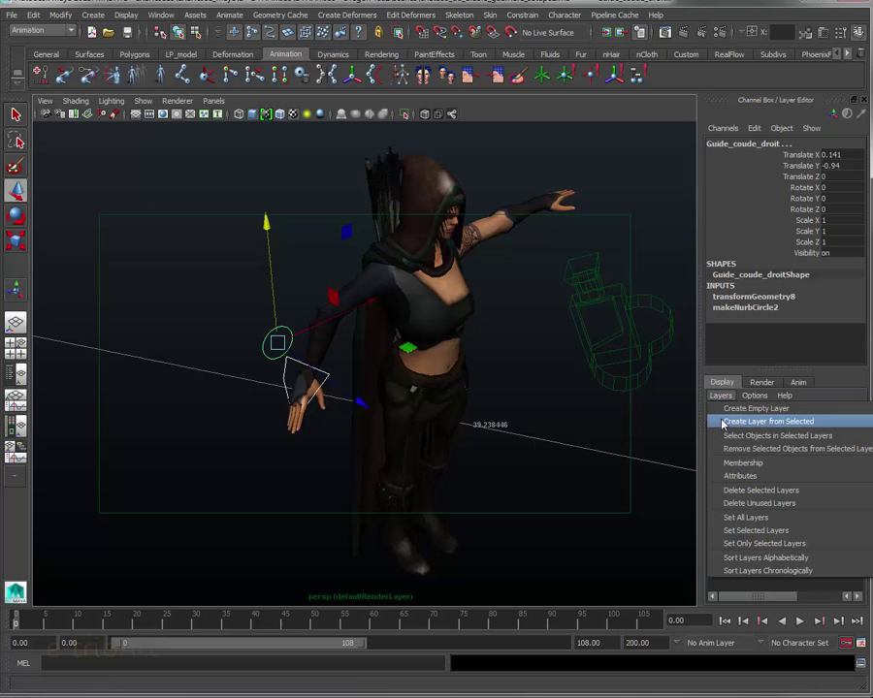
left_click(724, 422)
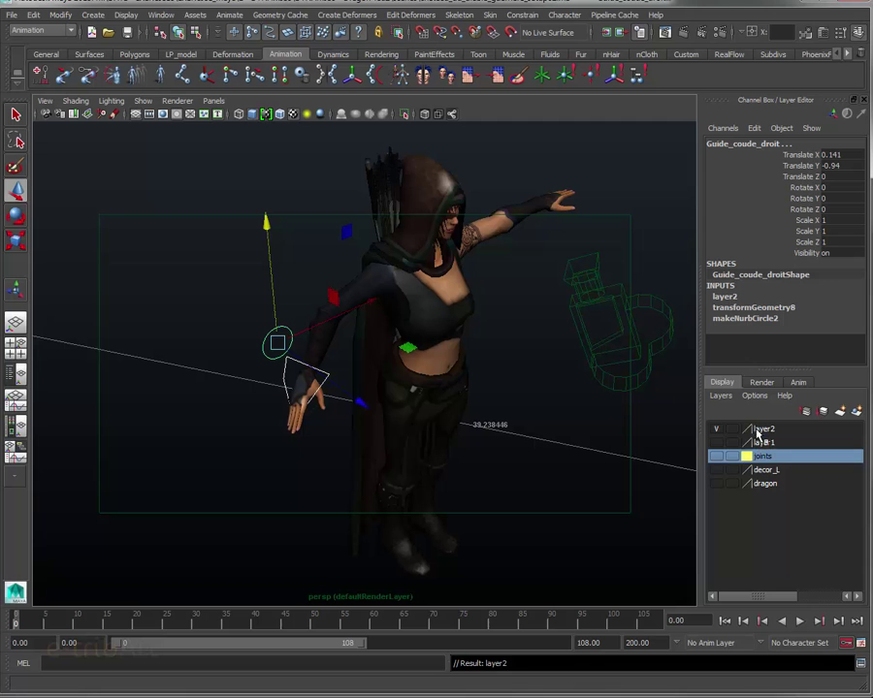
left_click(743, 429)
left_click(732, 429)
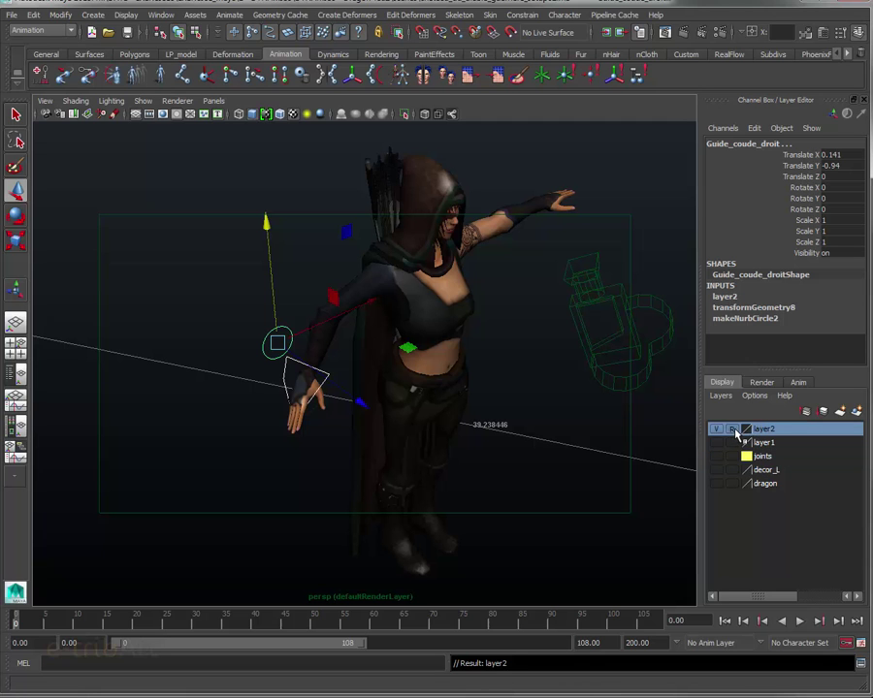
double_click(745, 430)
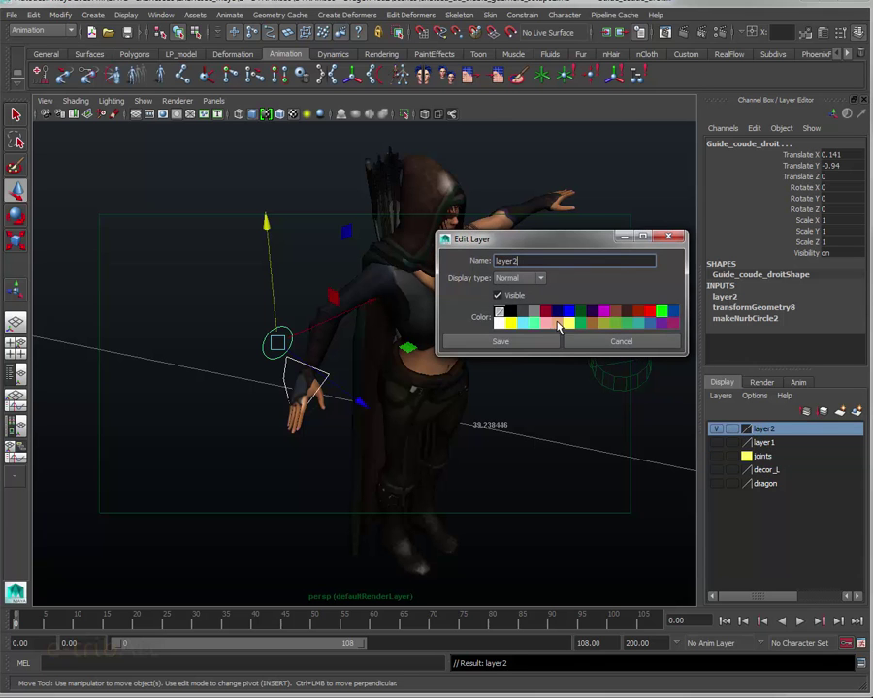
left_click(615, 324)
left_click(506, 343)
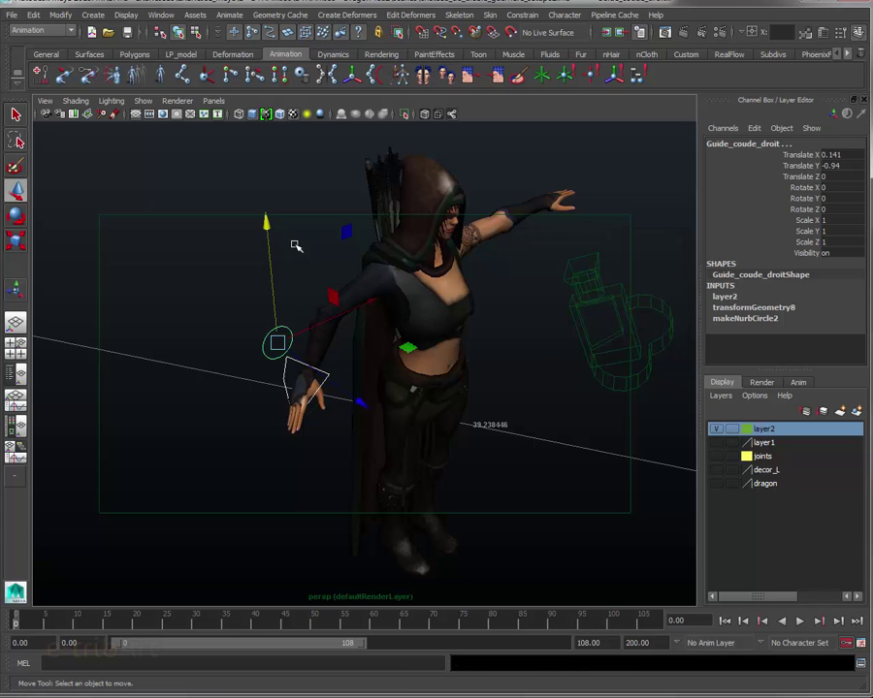
left_click(316, 327)
mouse_move(316, 327)
left_mouse_down("alt")
mouse_move(242, 301)
mouse_move(270, 320)
mouse_move(382, 334)
left_mouse_up("alt")
Step: Zero the wrist guide's translate and rotate channels and the elbow guide's translate channels
scroll(279, 332, "up", 3)
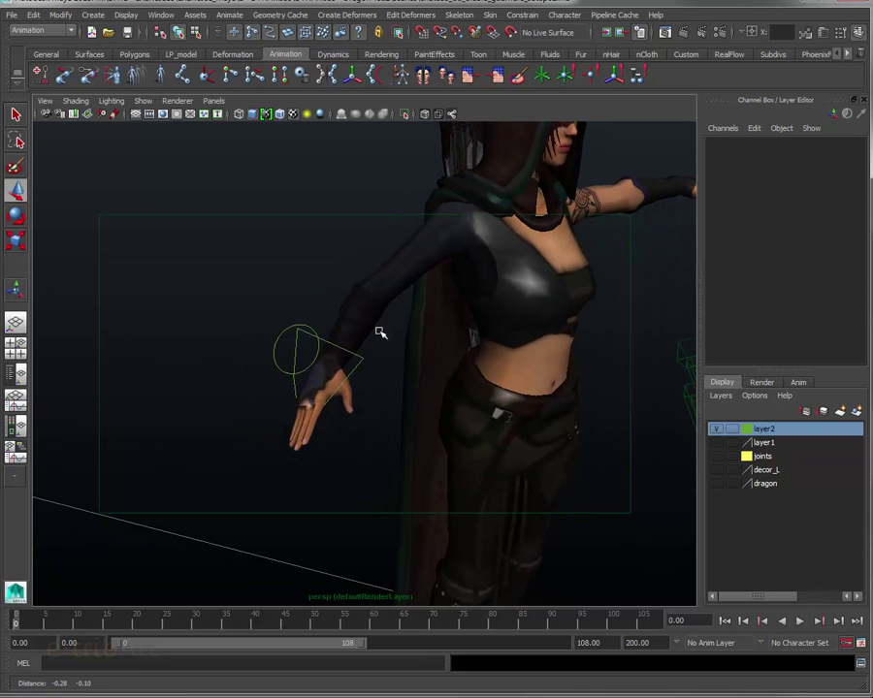
left_click(323, 341)
left_click_drag(831, 156, 836, 209)
type("0")
key("Return")
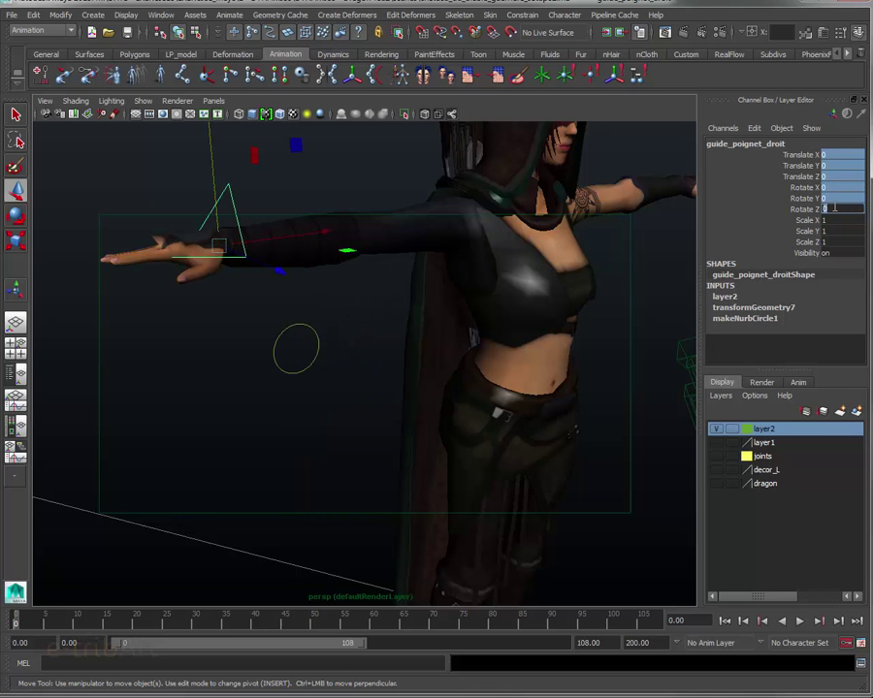
left_click_drag(307, 354, 325, 376)
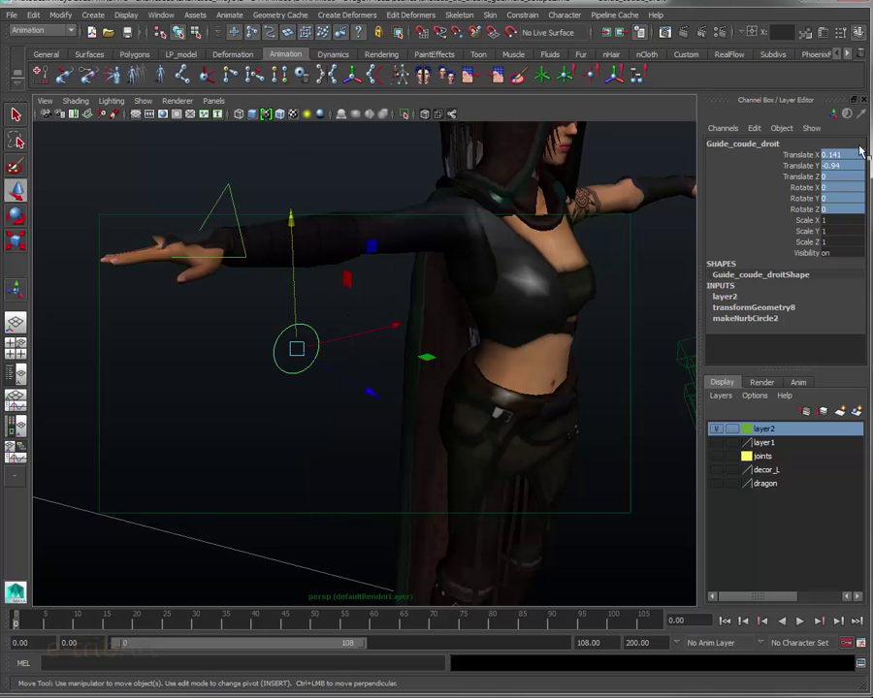
left_click_drag(847, 154, 846, 176)
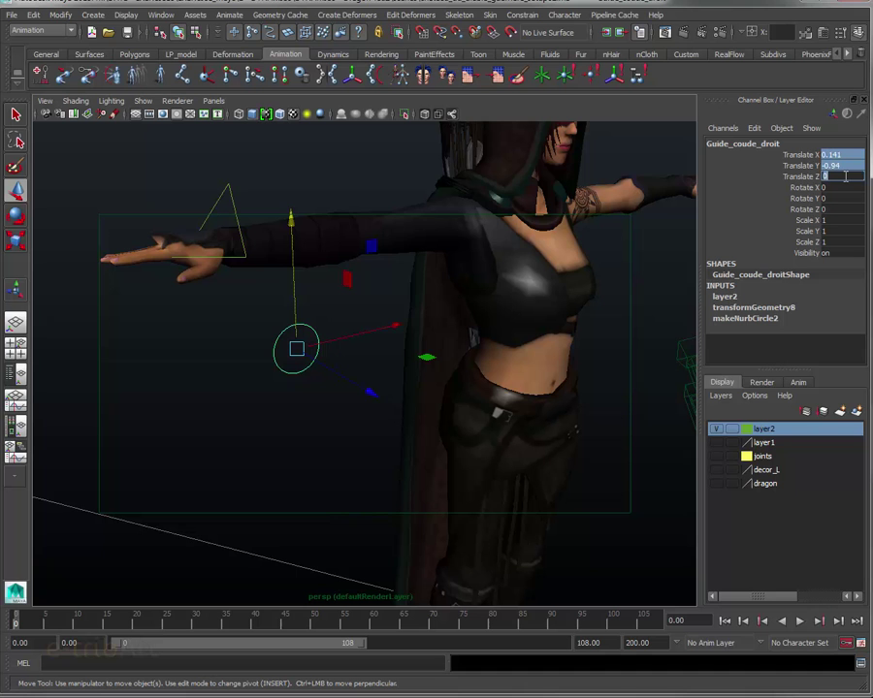
type("0")
key("Return")
Step: Move guide_poignet_droit down toward the hip (X 0.692, Y -0.985) so the arm bends
mouse_move(387, 243)
left_mouse_down("alt")
mouse_move(346, 264)
mouse_move(346, 284)
mouse_move(330, 272)
mouse_move(367, 334)
mouse_move(386, 297)
mouse_move(347, 308)
left_mouse_up("alt")
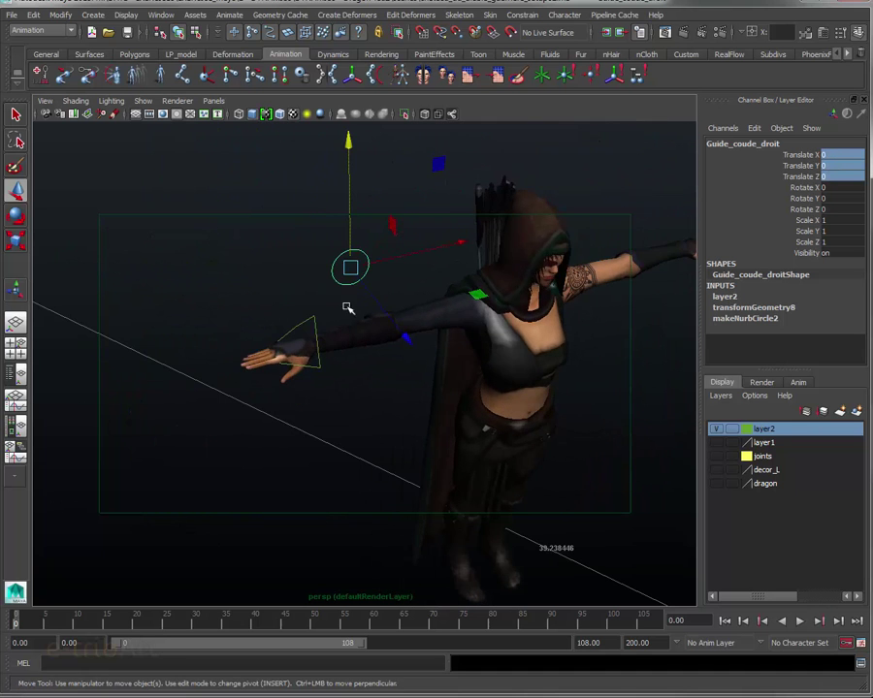
left_click(315, 321)
left_click_drag(306, 346, 454, 308)
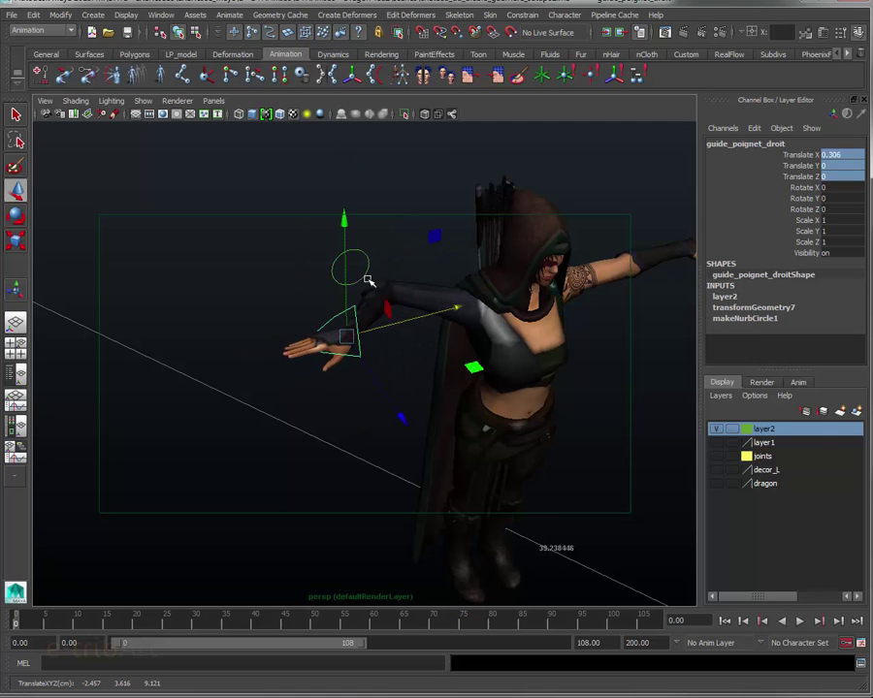
mouse_move(345, 223)
left_mouse_down()
mouse_move(343, 310)
mouse_move(346, 277)
mouse_move(349, 294)
left_mouse_up()
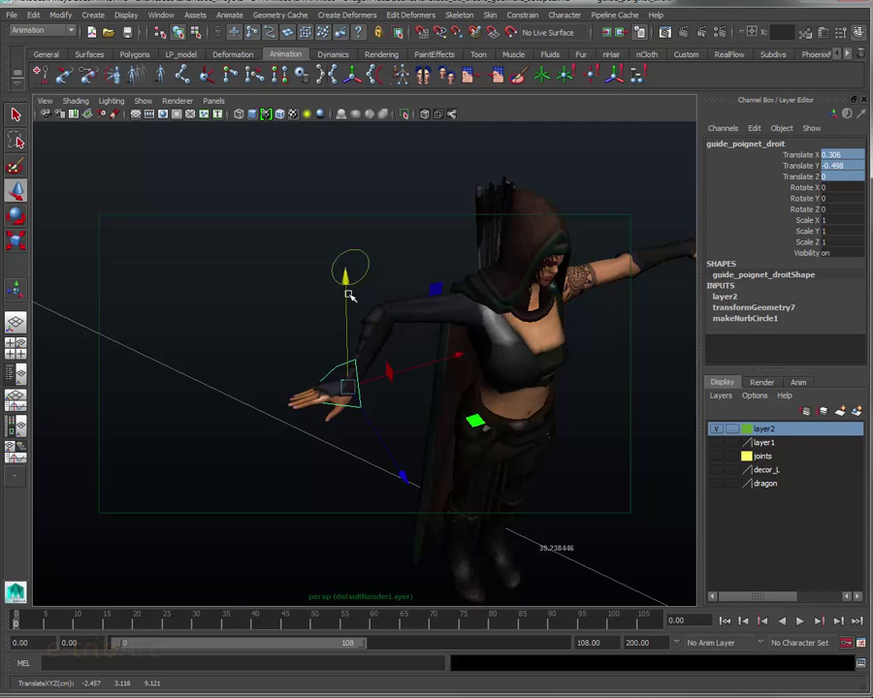
mouse_move(436, 373)
left_mouse_down("alt")
mouse_move(381, 337)
mouse_move(392, 325)
mouse_move(429, 340)
mouse_move(435, 369)
mouse_move(479, 363)
mouse_move(454, 358)
mouse_move(475, 351)
left_mouse_up("alt")
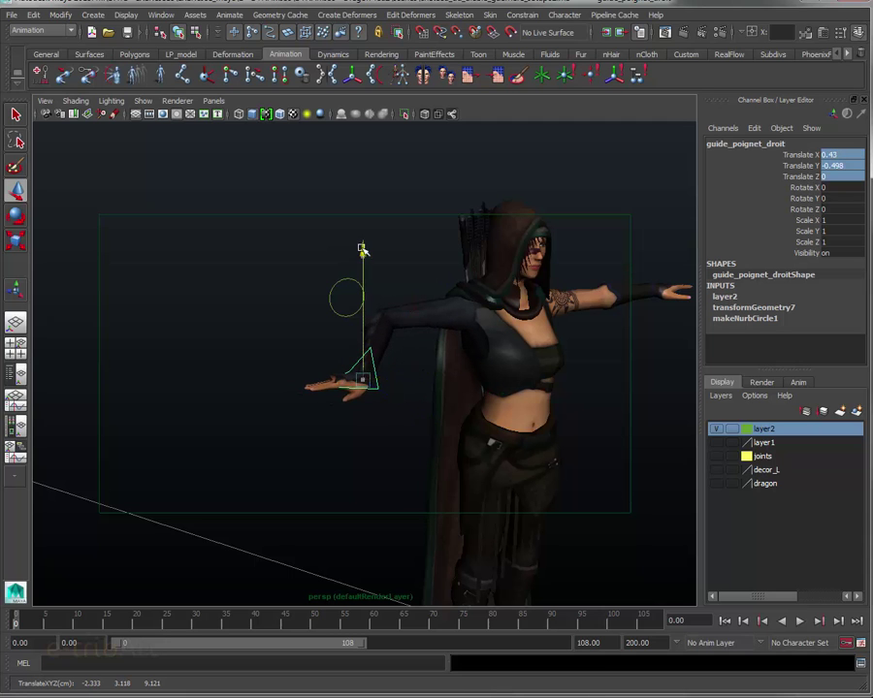
left_click_drag(361, 248, 365, 309)
left_click_drag(468, 425, 492, 424)
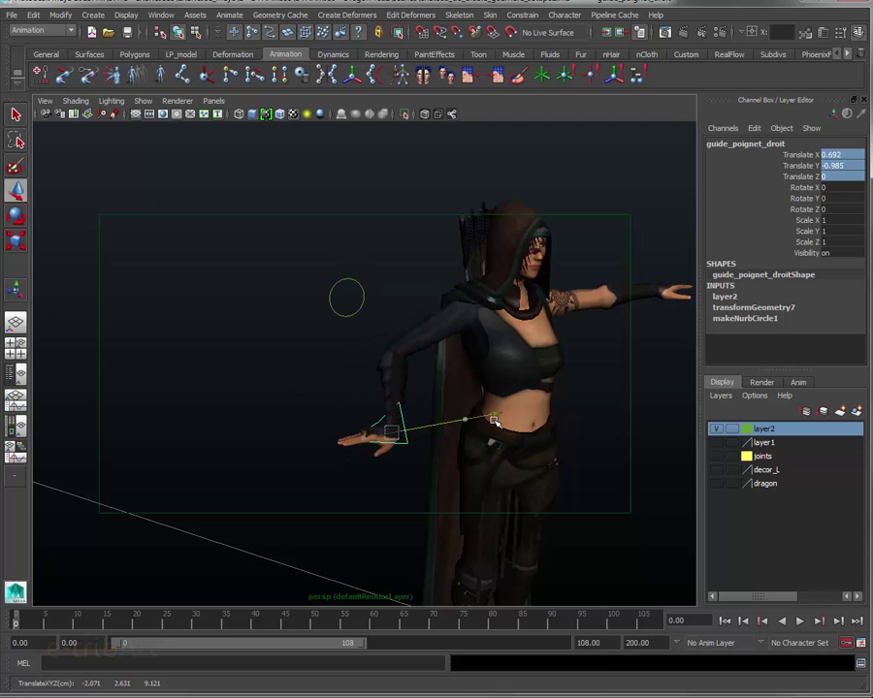
Step: Rotate guide_poignet_droit to about 75.4 degrees on Z, then inspect the twisted hand
key("e")
mouse_move(409, 413)
left_mouse_down()
mouse_move(311, 414)
mouse_move(392, 494)
mouse_move(415, 438)
mouse_move(353, 370)
mouse_move(306, 403)
left_mouse_up()
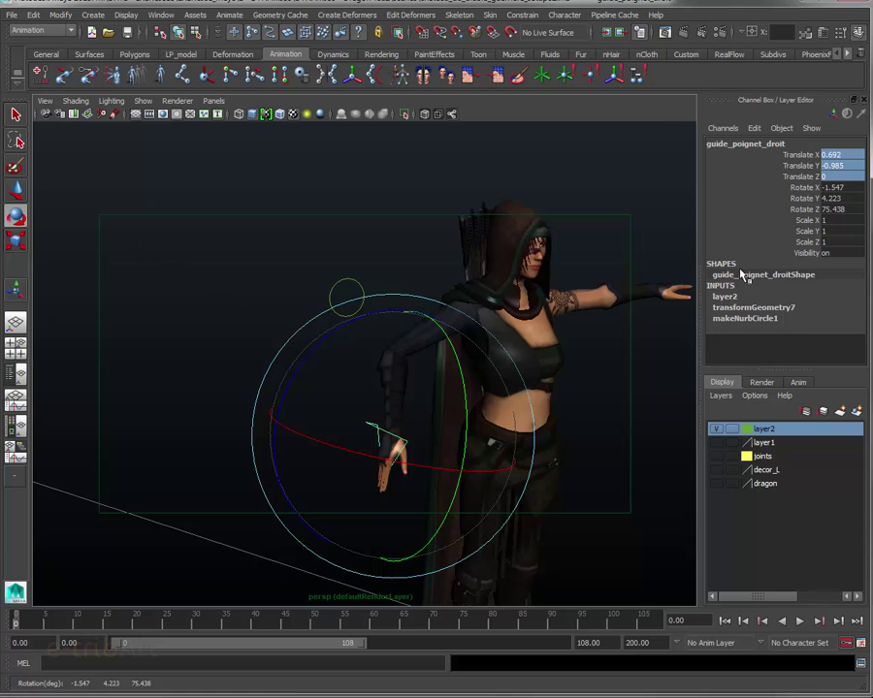
left_click_drag(559, 392, 482, 376, "alt")
middle_click_drag(483, 377, 445, 386, "alt")
mouse_move(445, 386)
left_mouse_down("alt")
mouse_move(415, 356)
mouse_move(473, 366)
mouse_move(454, 373)
left_mouse_up("alt")
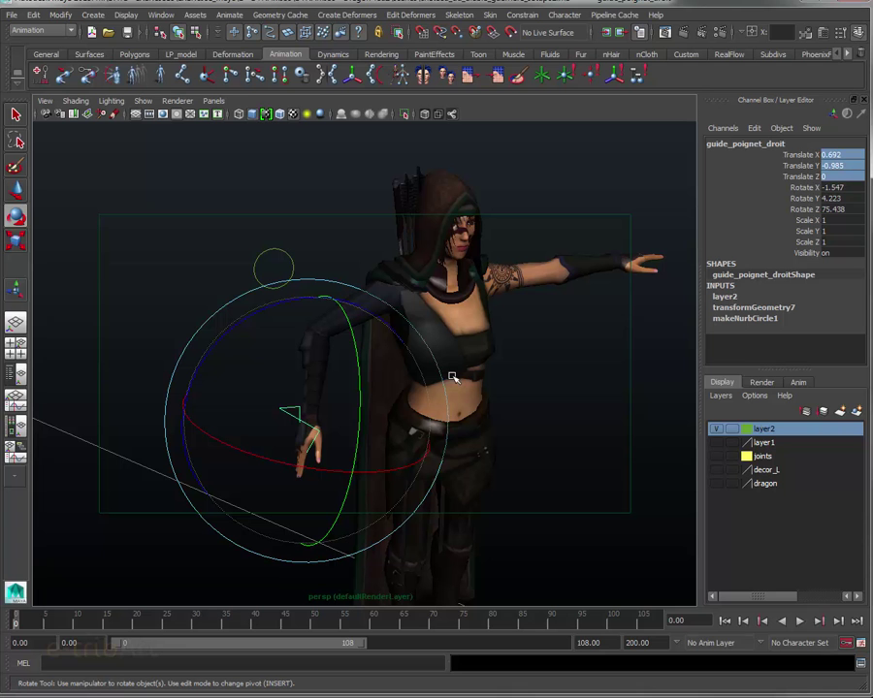
mouse_move(308, 394)
left_mouse_down("alt")
mouse_move(341, 402)
mouse_move(388, 370)
mouse_move(280, 390)
mouse_move(261, 378)
mouse_move(275, 366)
mouse_move(293, 417)
left_mouse_up("alt")
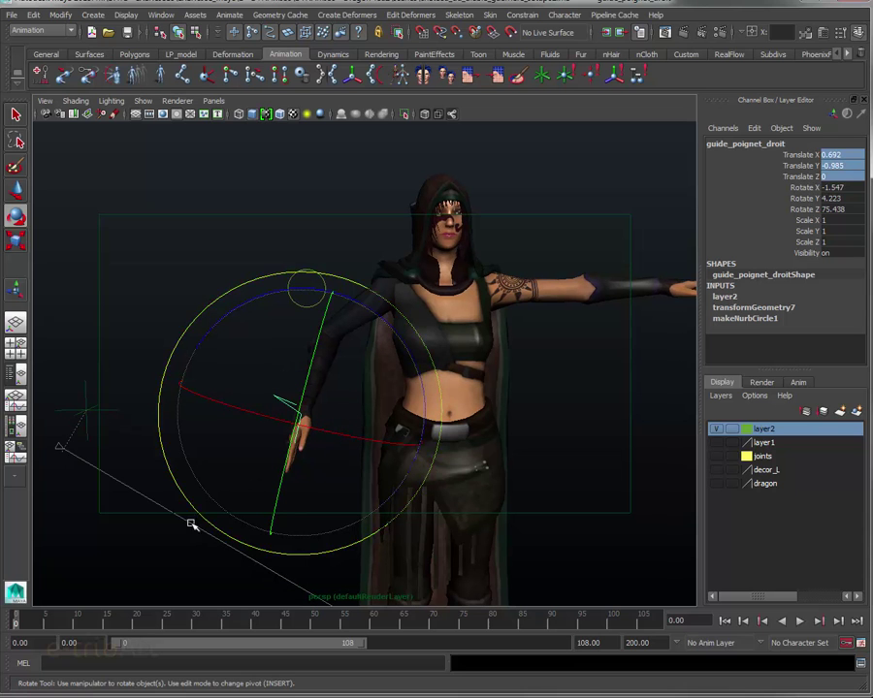